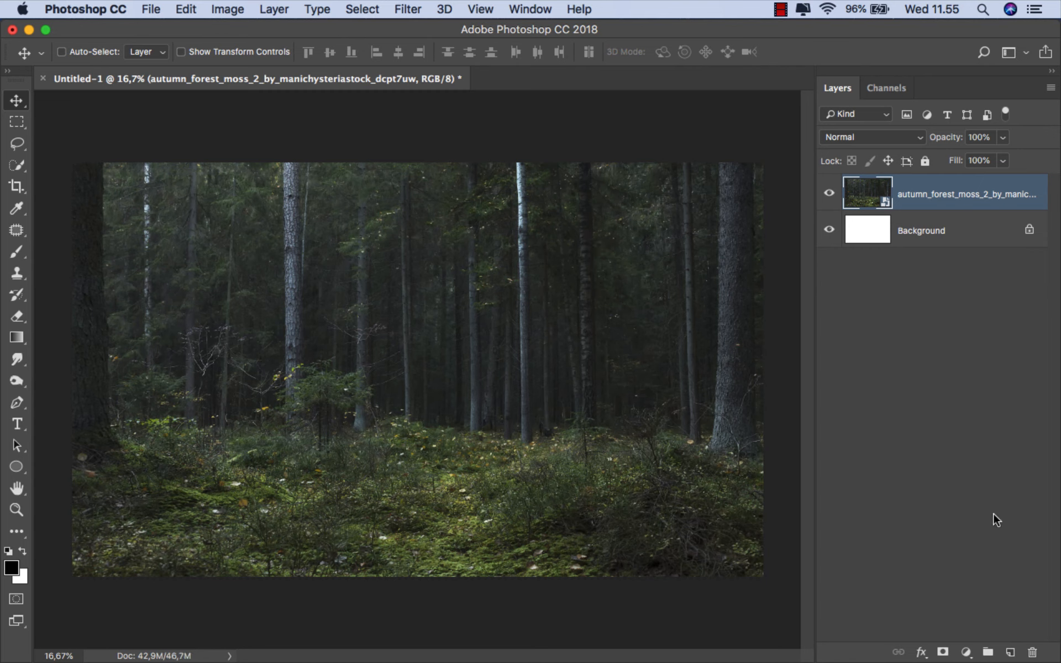
- Add a new layer above the forest photo and make a square marquee selection near the middle of the canvas
left_click(1010, 652)
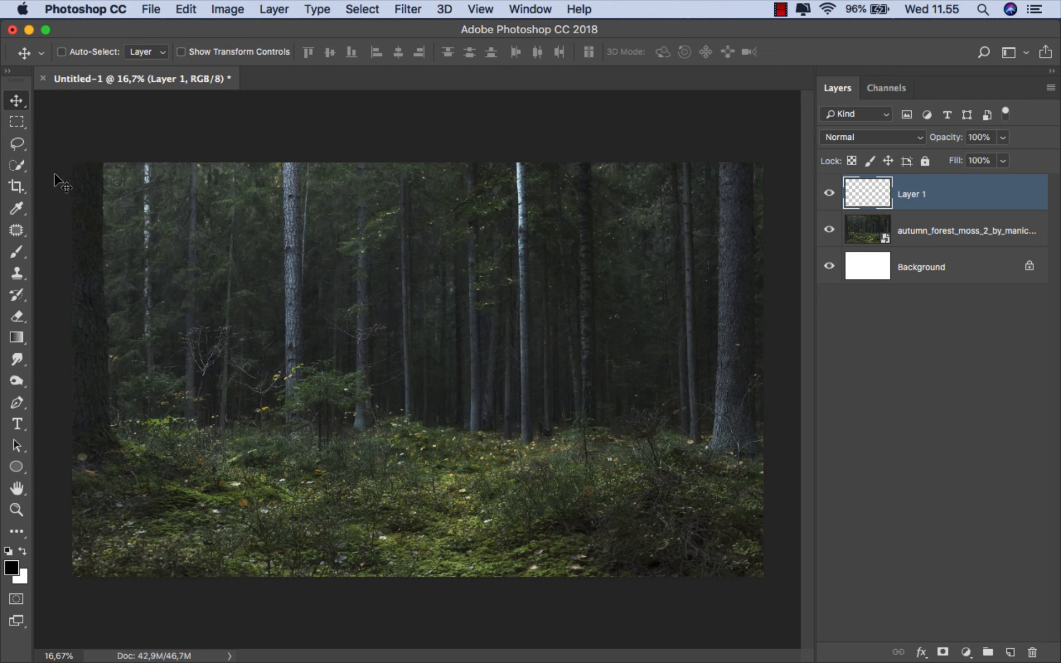
left_click(17, 122)
left_click(58, 122)
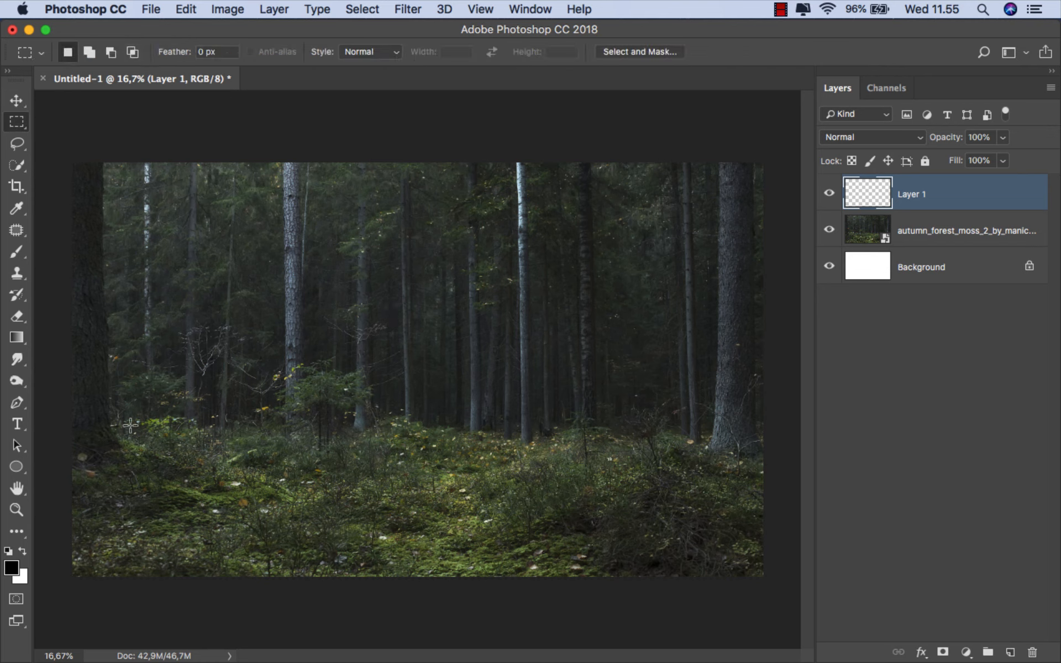
left_click(22, 551)
left_click_drag(367, 288, 526, 423)
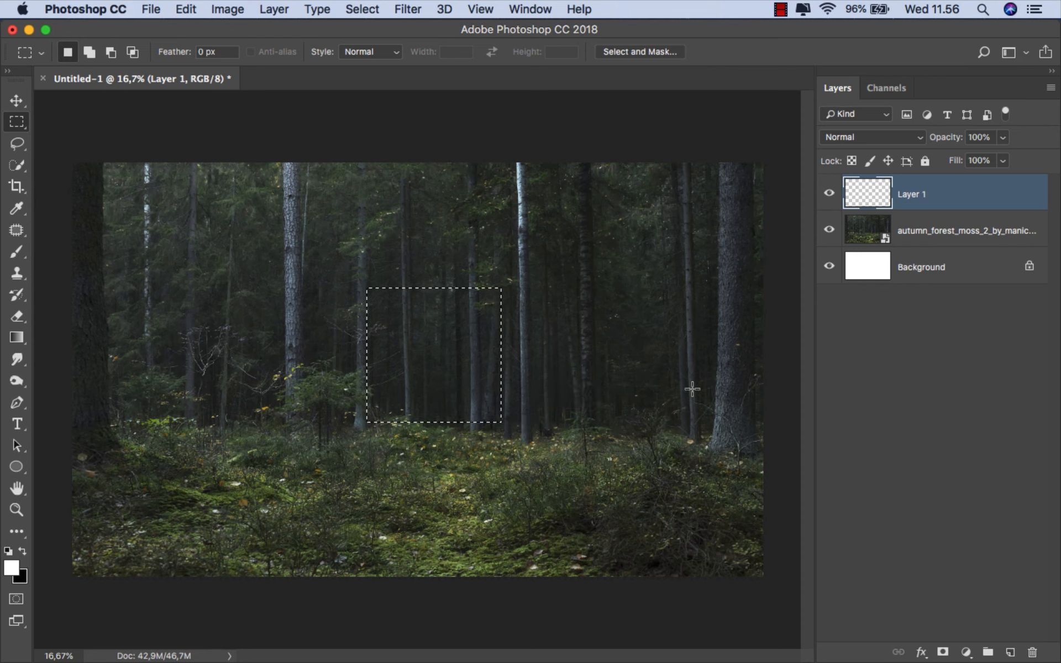
- Fill the square selection with a white (ffffff) Solid Color fill layer
left_click(966, 653)
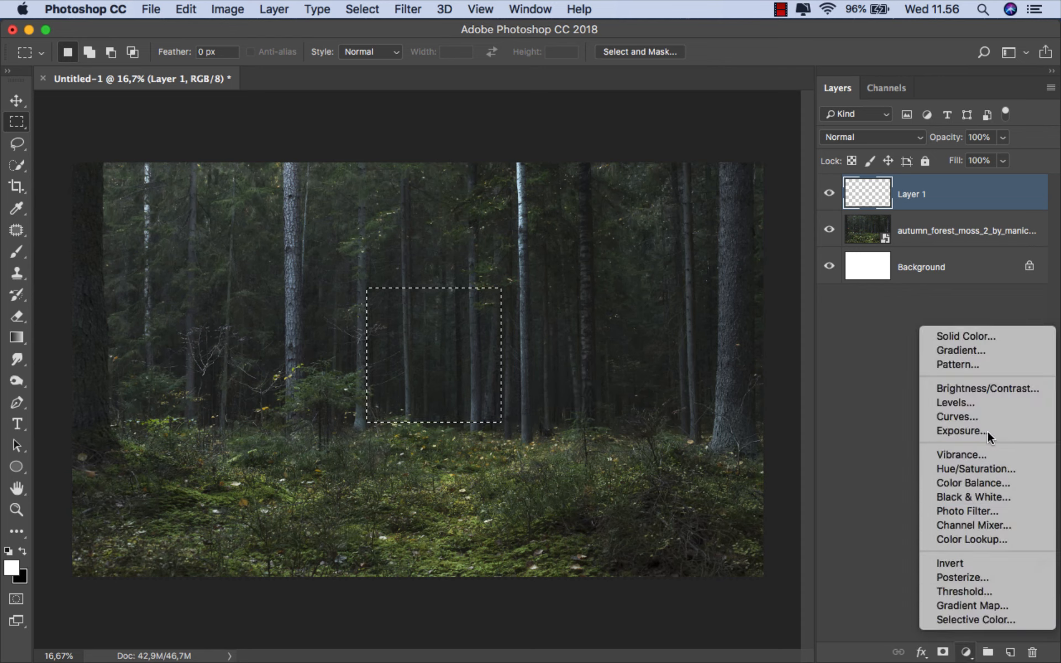
left_click(991, 336)
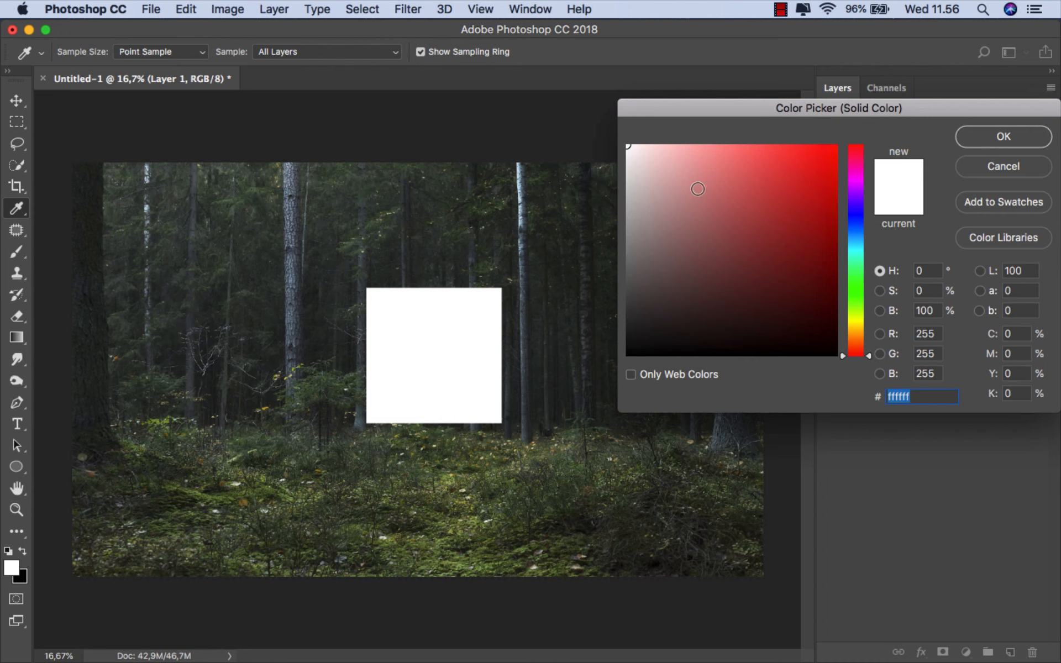
left_click_drag(636, 152, 617, 137)
left_click(965, 135)
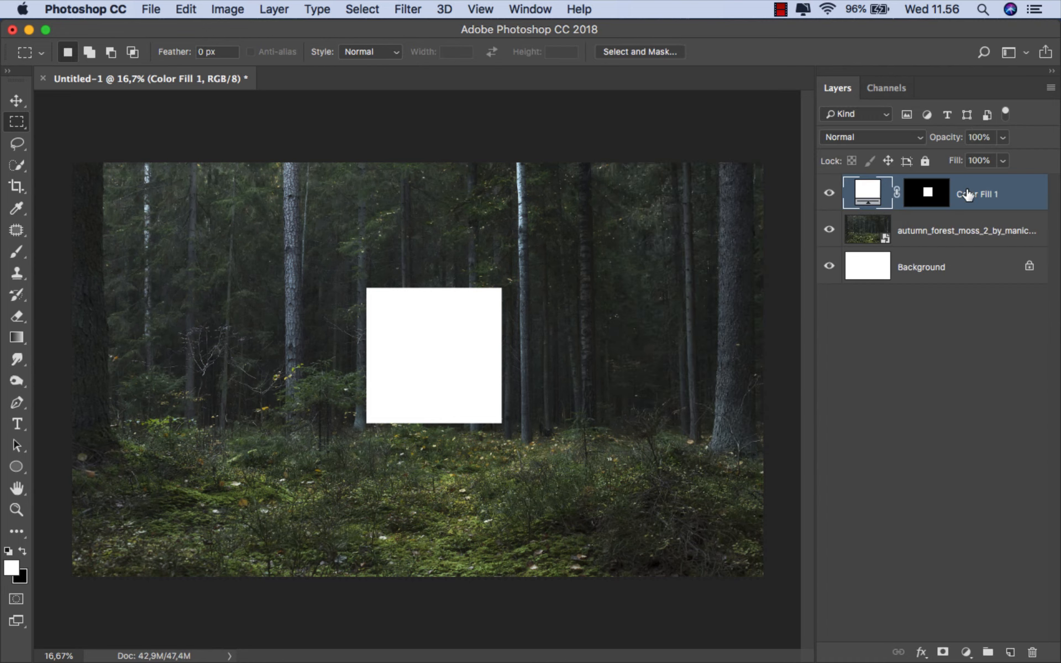
- Free-transform the white square, scaling it proportionally to about 114% and shifting it slightly up and to the left
key("super+t")
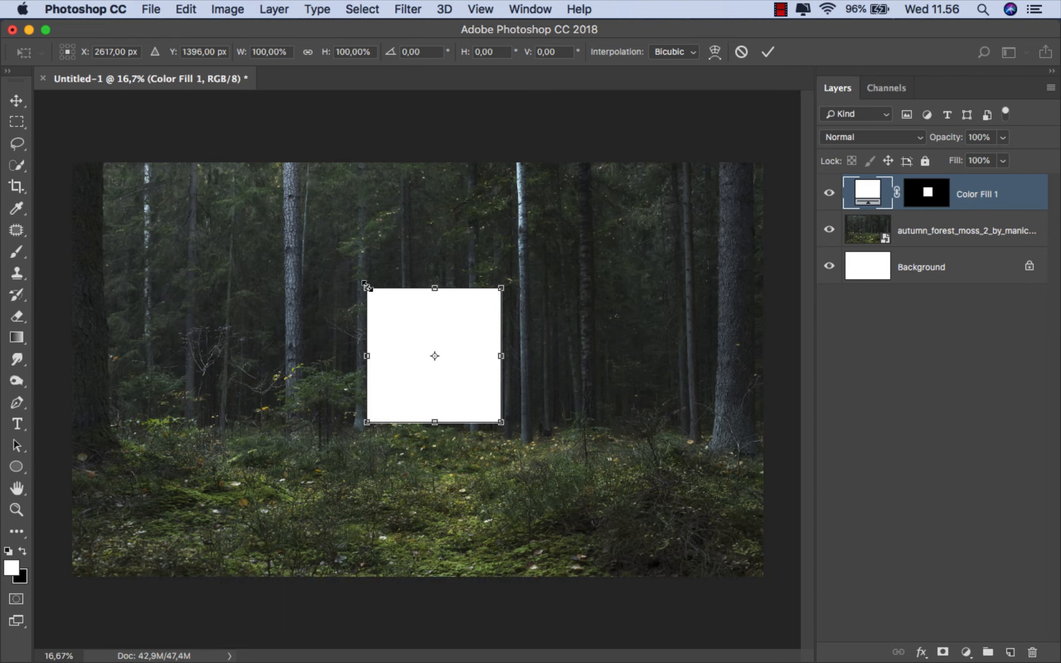
left_click_drag(365, 285, 335, 278)
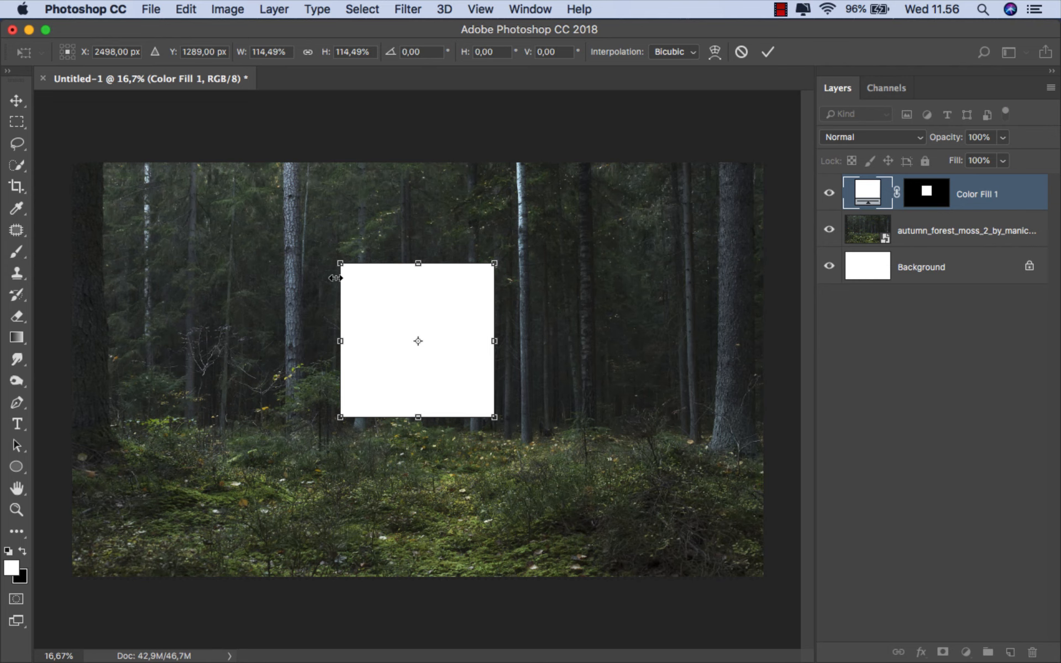
left_click(768, 52)
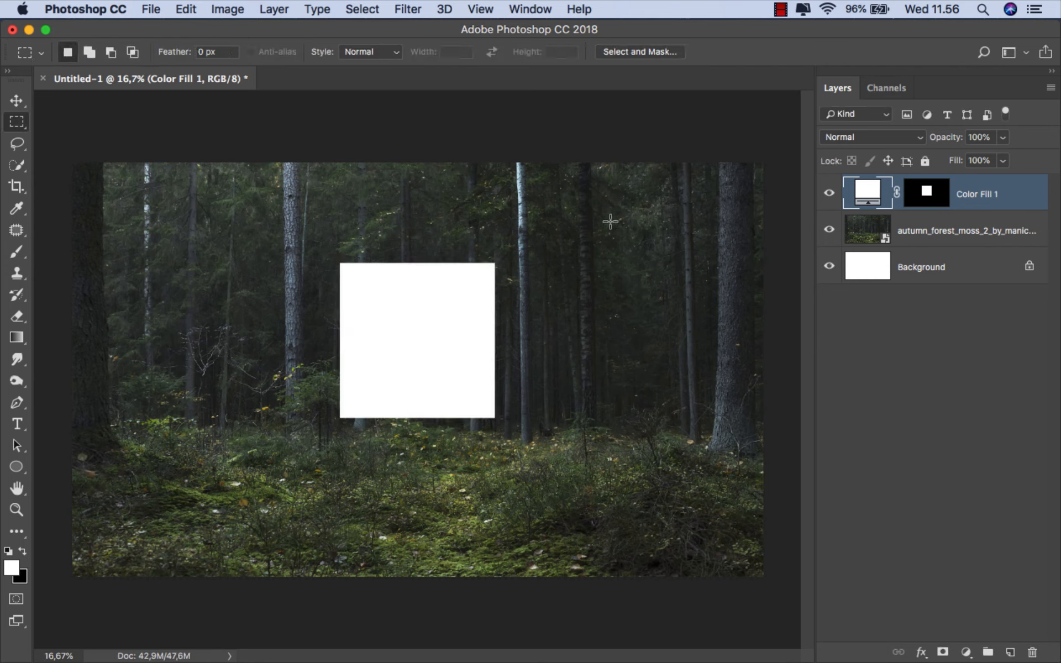
key("v")
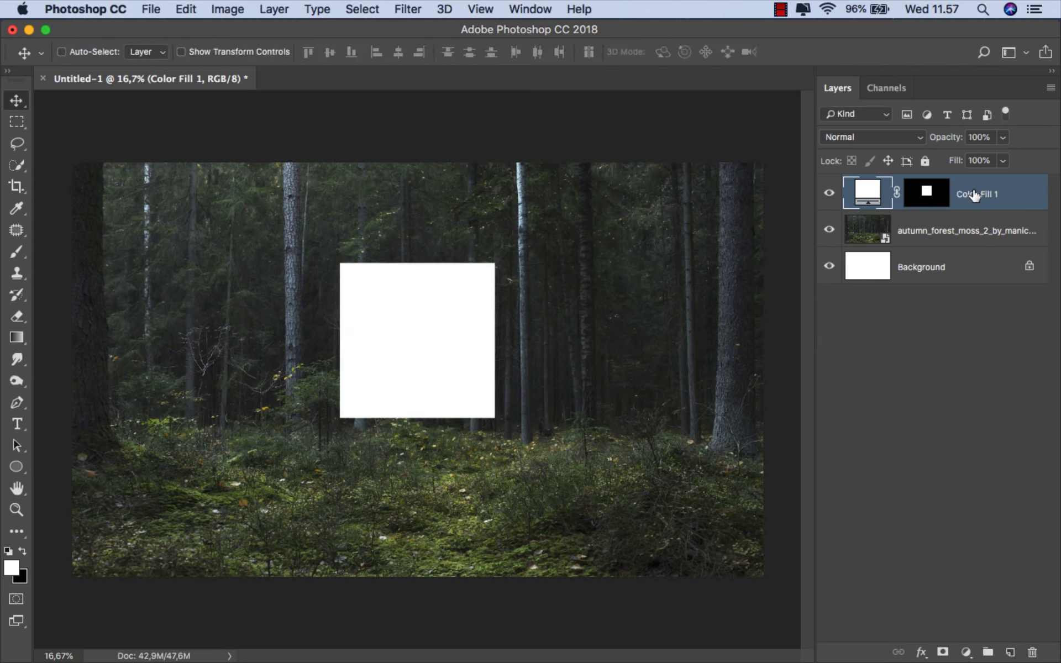
- Add a Levels adjustment clipped to the forest photo layer and lower its white output level to 99
left_click(959, 229)
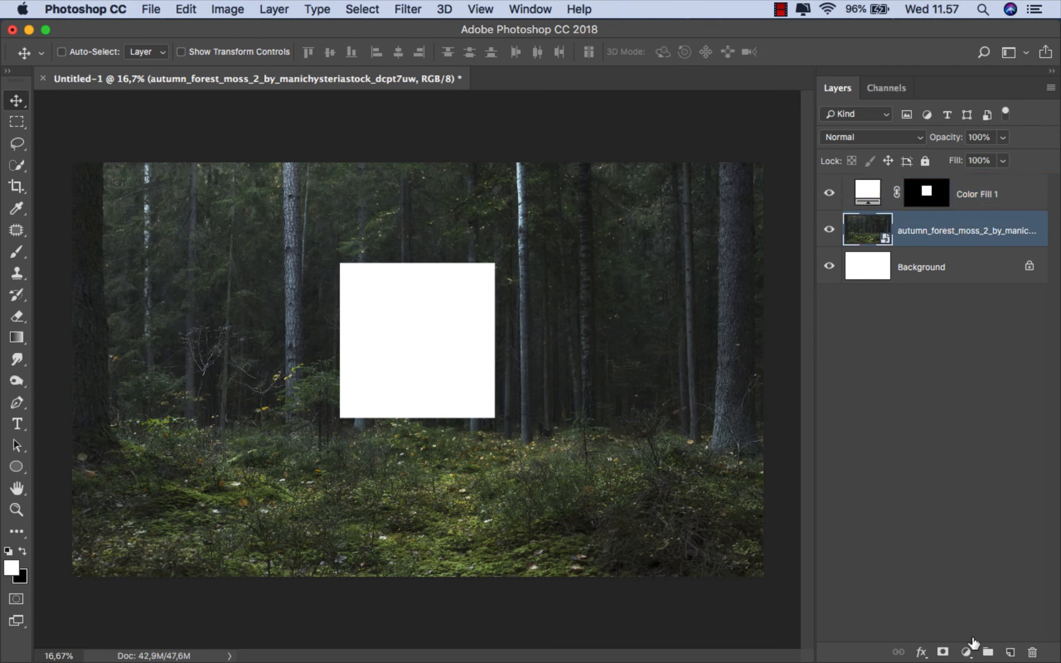
left_click(973, 646)
left_click(986, 400)
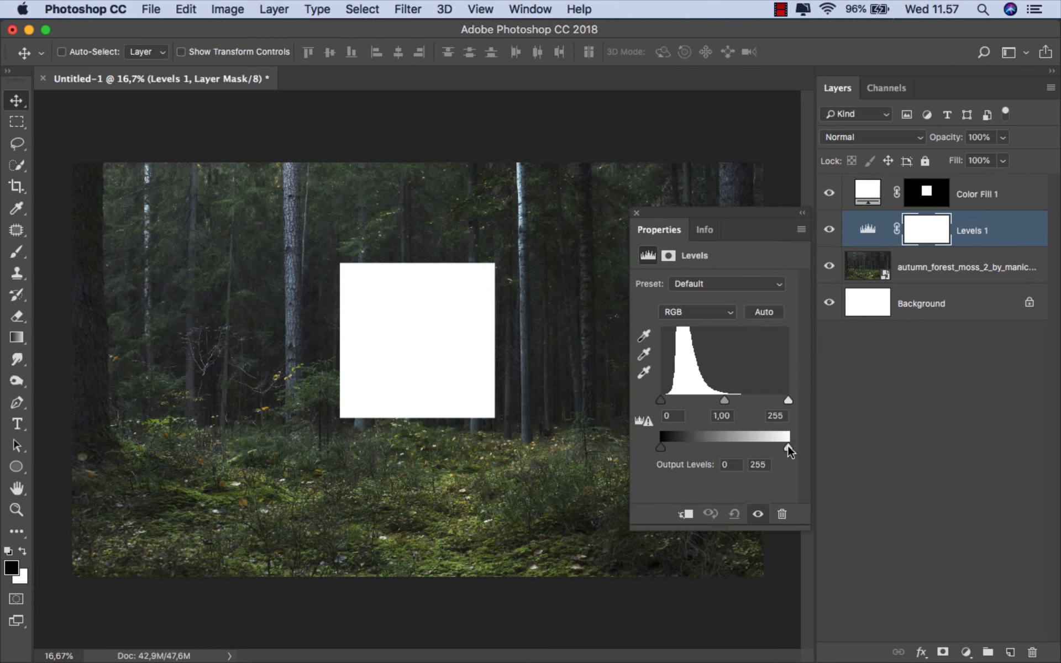
left_click(685, 514)
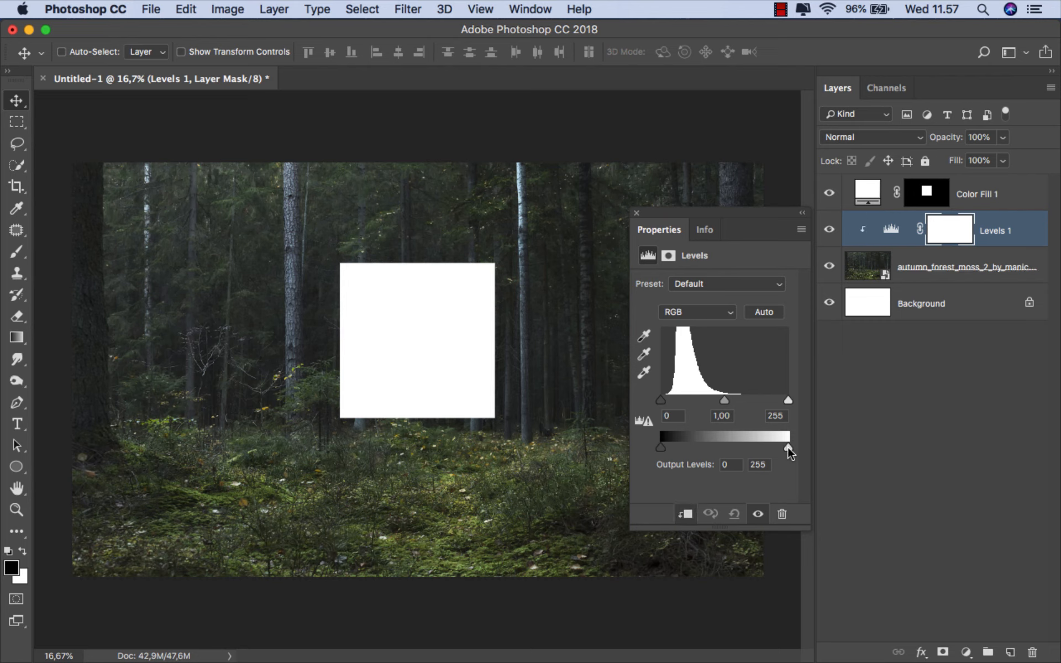
left_click_drag(789, 450, 711, 448)
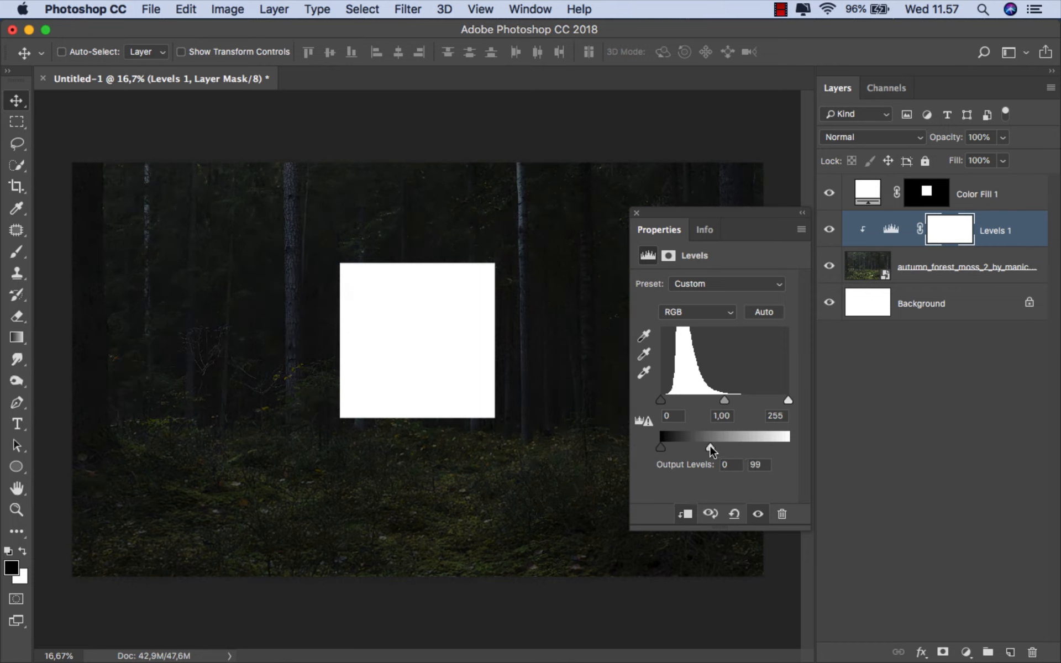
left_click(636, 214)
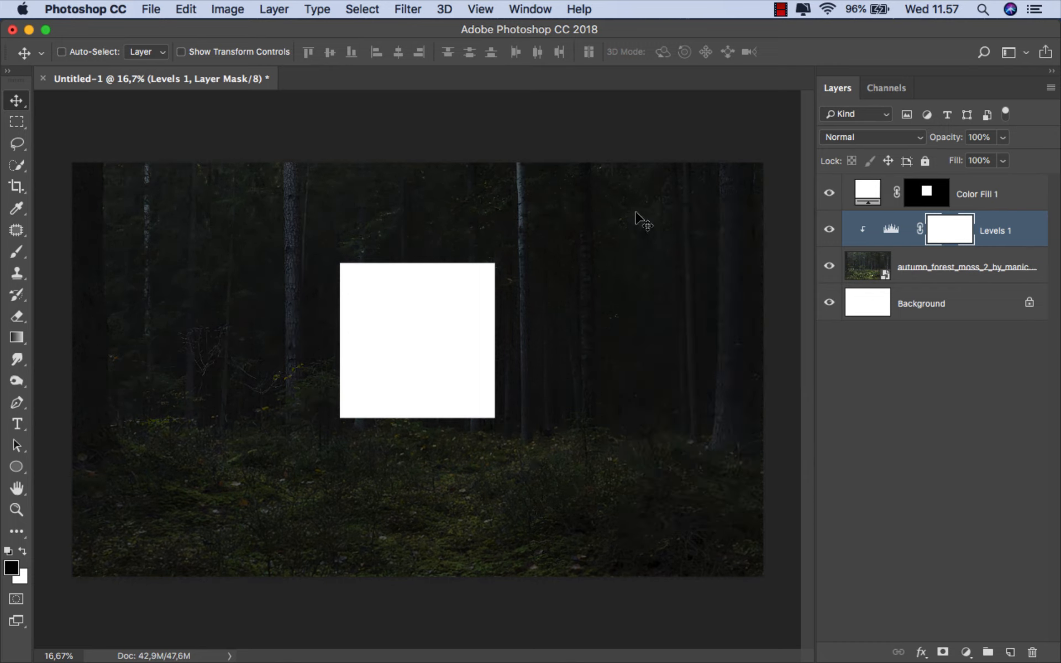
- Open the layer style settings of the white square's fill layer and enable a Drop Shadow
left_click(970, 190)
key("super+plus")
key("super+plus")
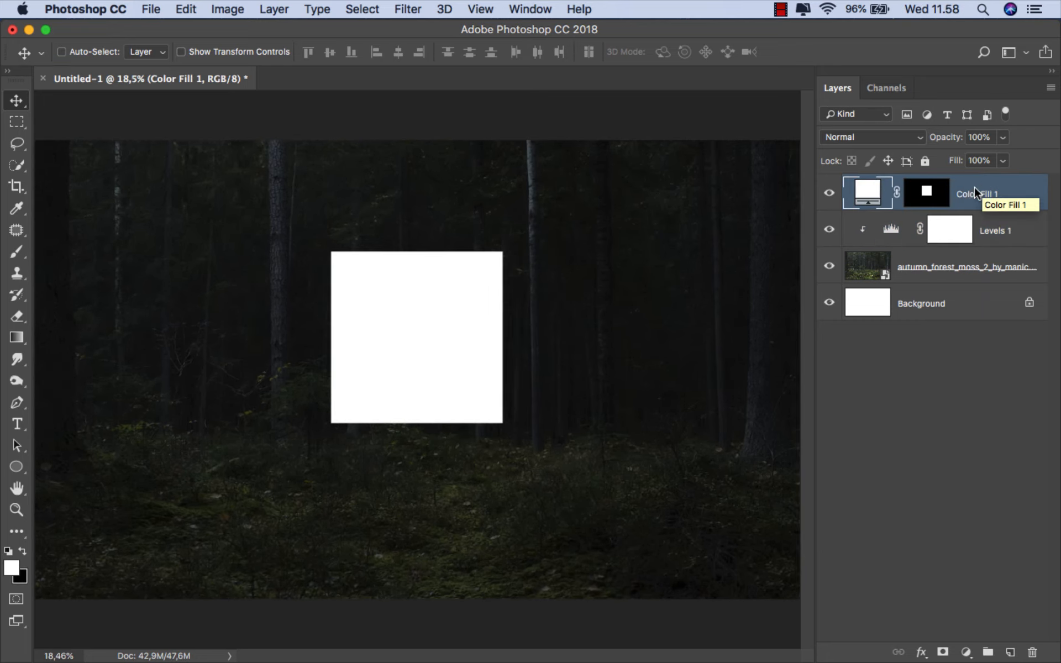
right_click(974, 187)
left_click(918, 190)
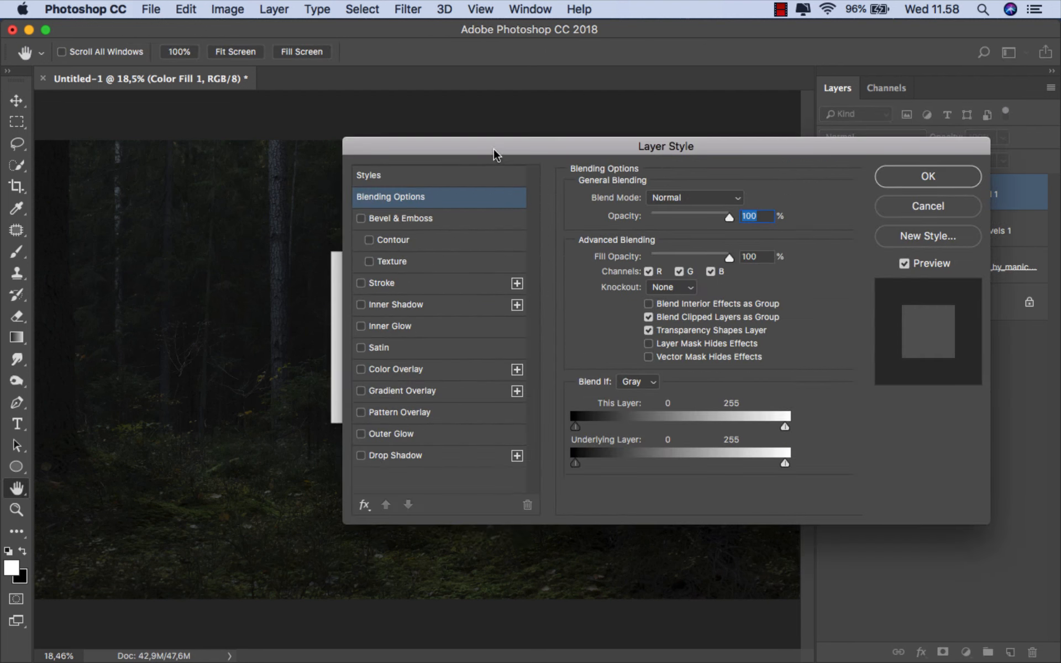
left_click_drag(493, 150, 698, 128)
scroll(526, 293, "up", 1)
scroll(526, 293, "up", 1)
scroll(502, 294, "right", 1)
left_click(569, 436)
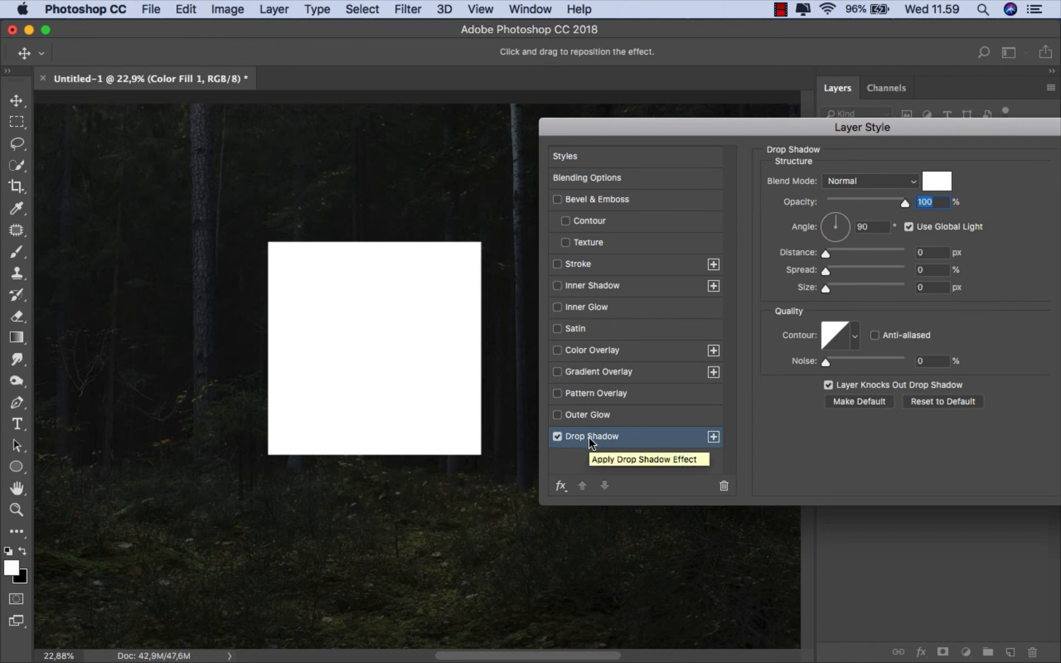
- Change the drop shadow colour to a light yellow-orange
left_click(935, 182)
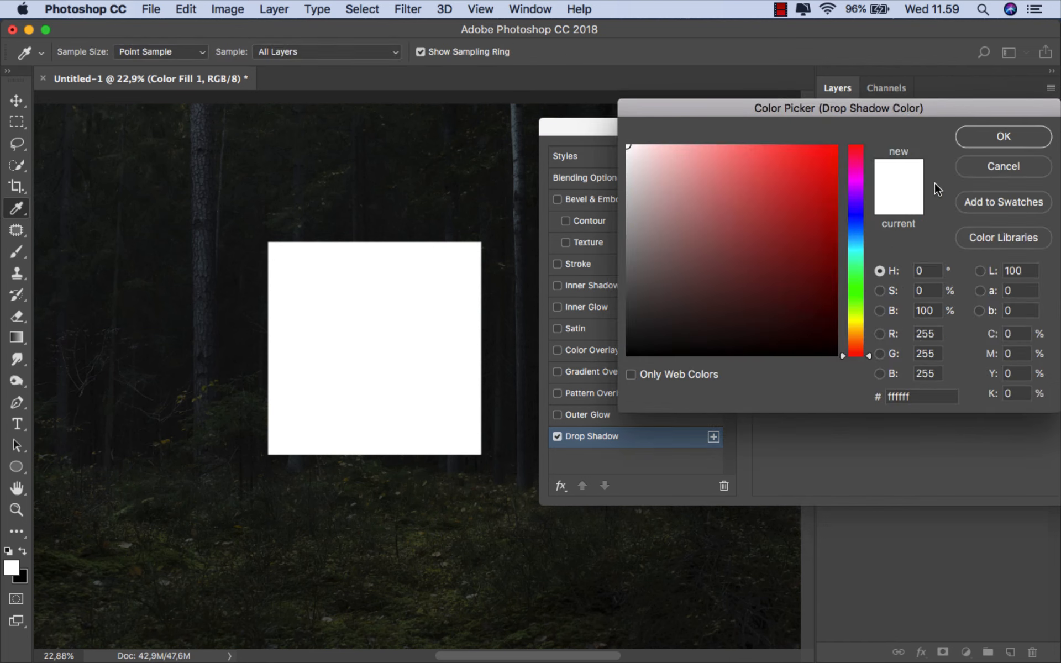
left_click_drag(752, 162, 737, 141)
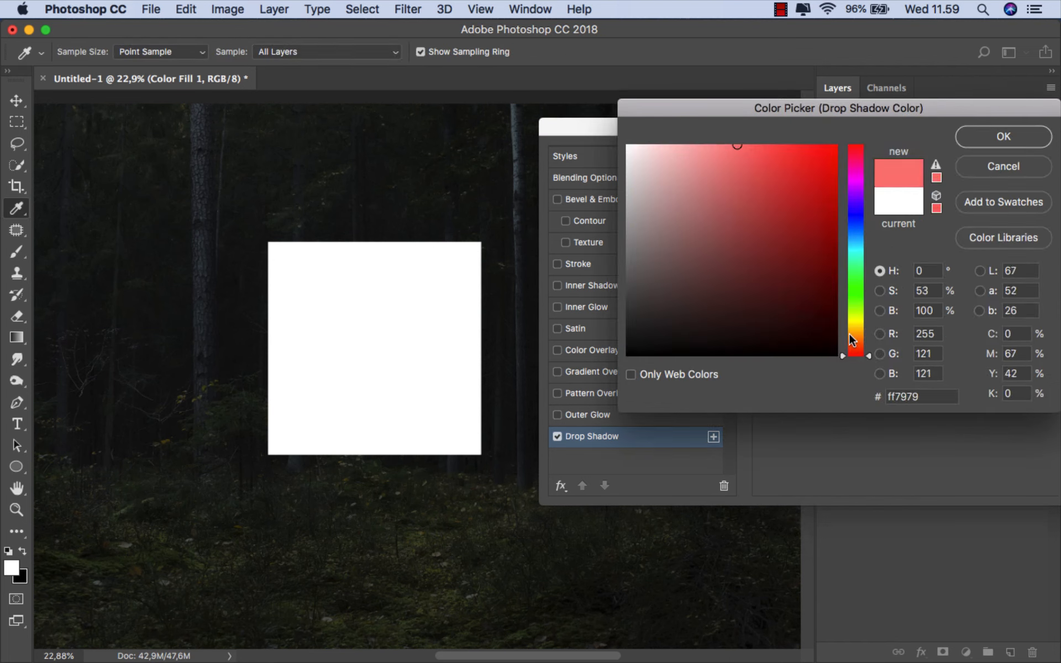
left_click_drag(851, 340, 860, 331)
left_click(995, 146)
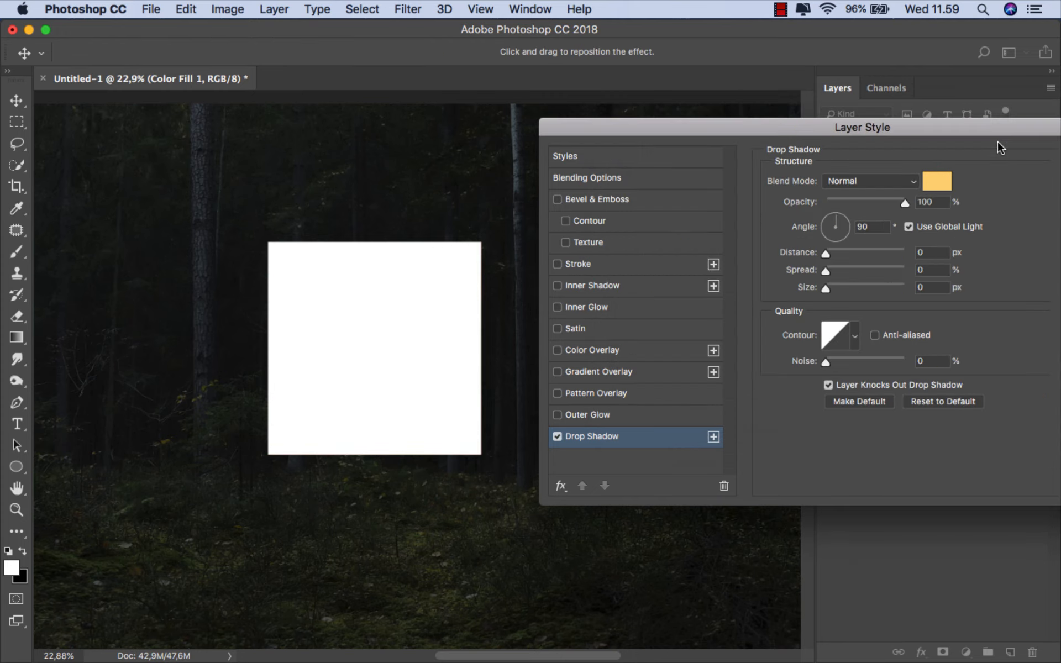
- Give the drop shadow a size of 250 px, a spread of 26% and the Linear Dodge (Add) blend mode
left_click(848, 285)
left_click_drag(841, 268, 914, 286)
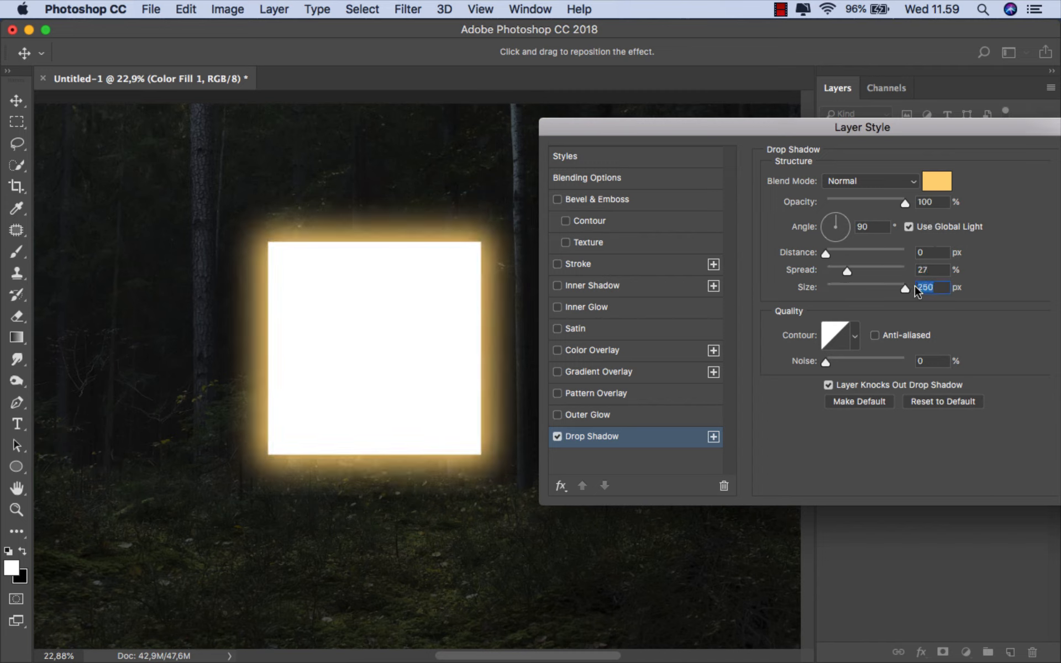
left_click(846, 269)
left_click(864, 182)
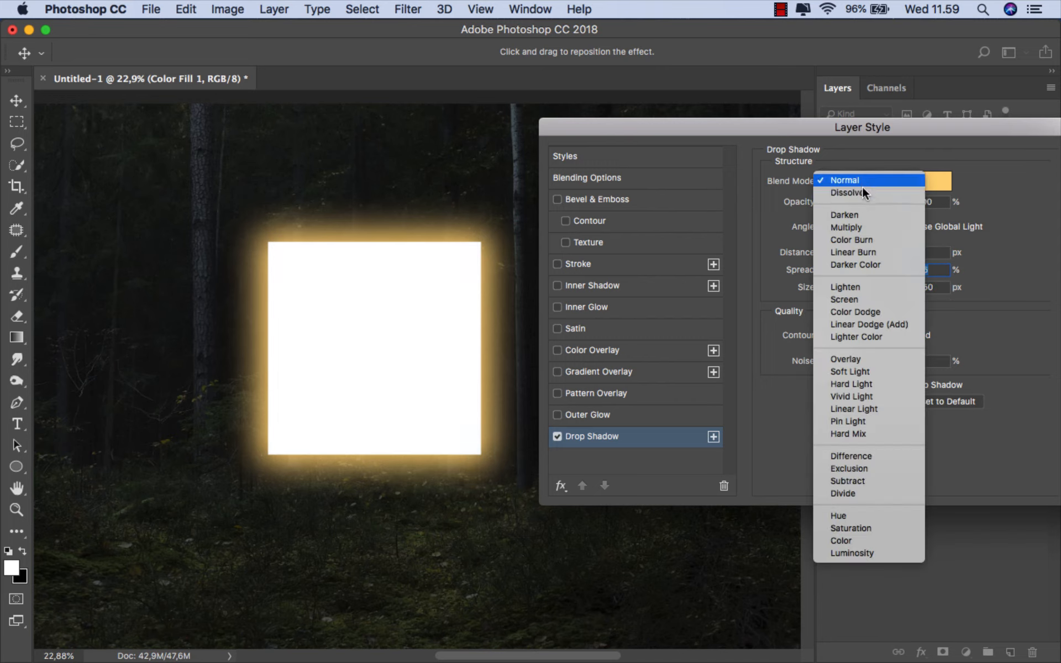
left_click(875, 320)
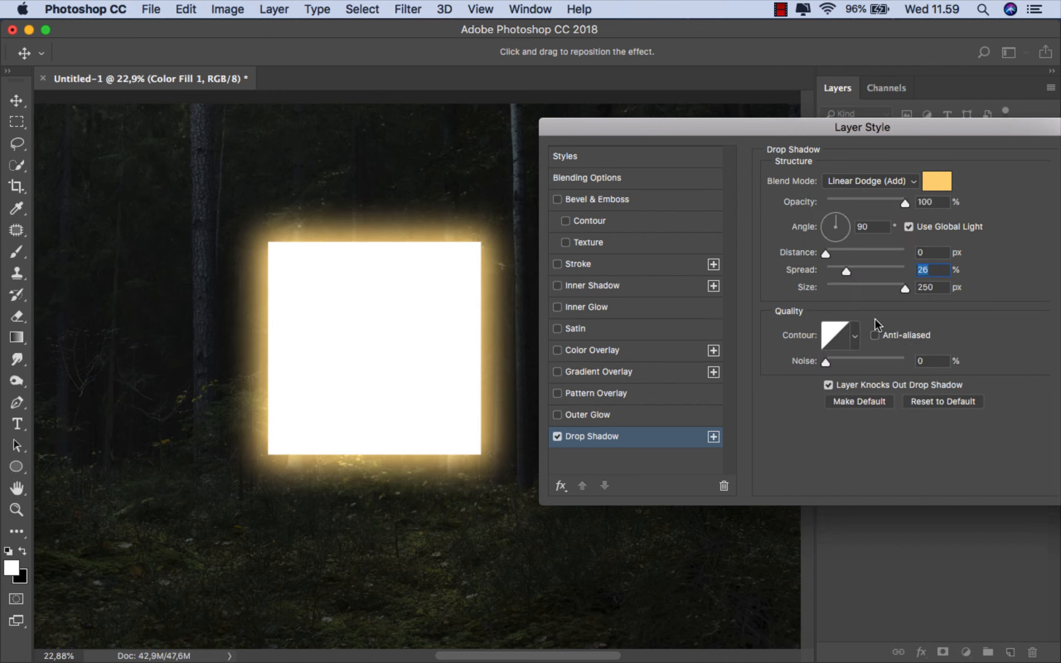
- Enable an Outer Glow on the white square and set its colour to pale cream (ffeed3)
left_click(572, 415)
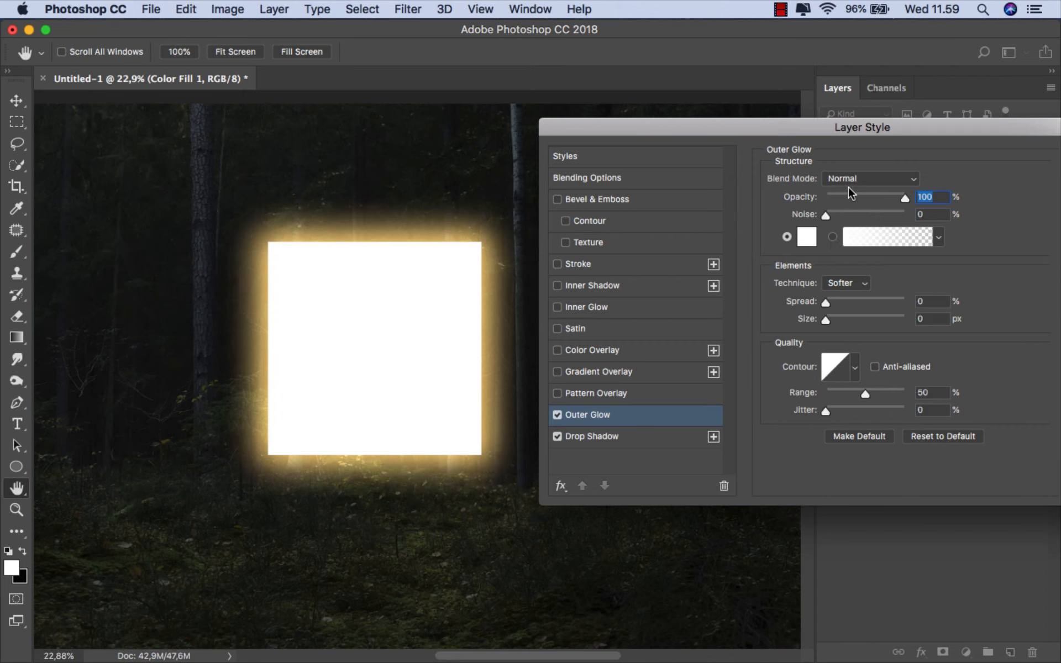
left_click(807, 237)
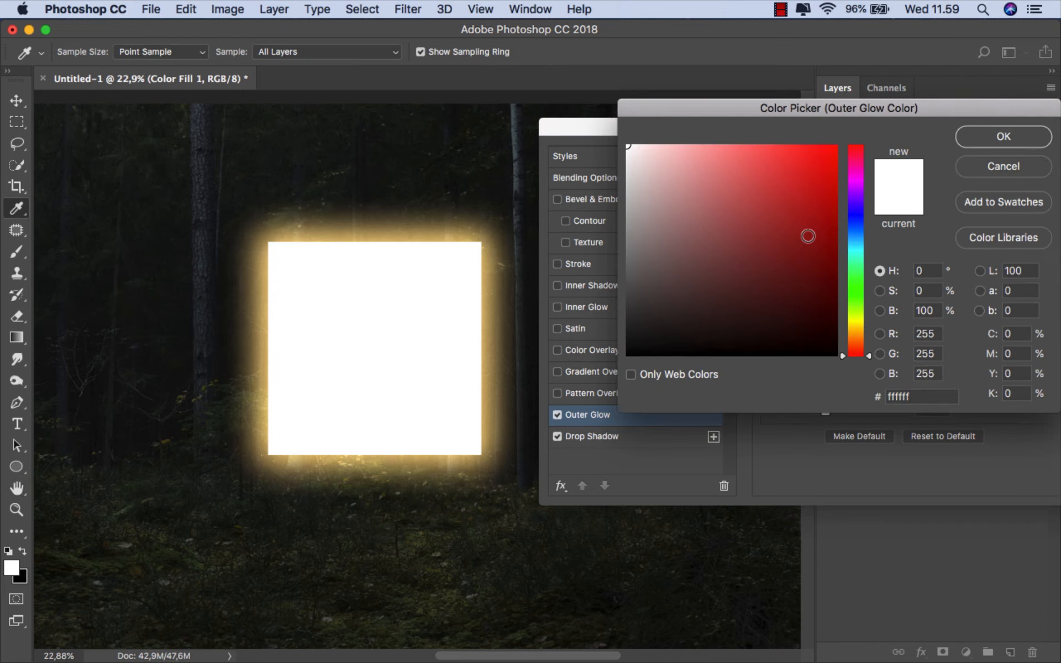
left_click_drag(682, 169, 663, 134)
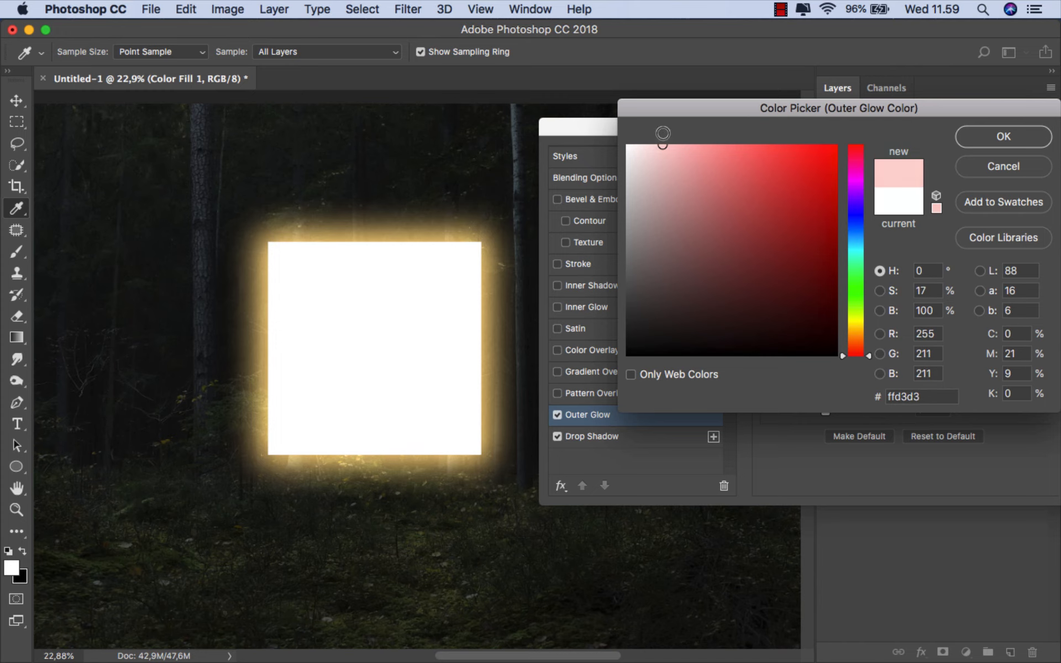
left_click_drag(854, 333, 863, 332)
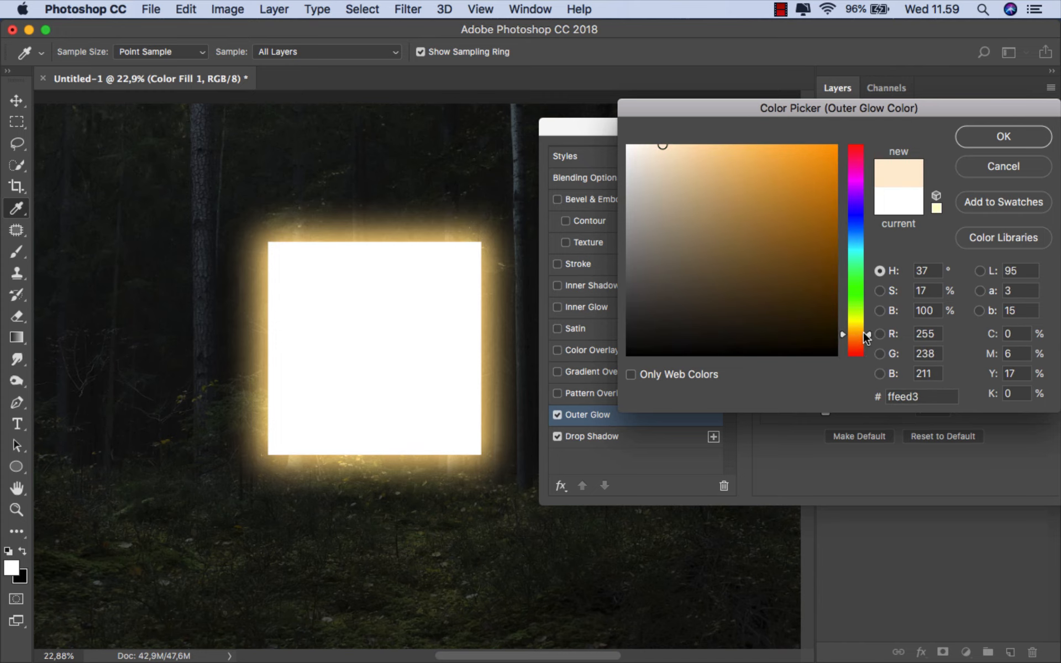
left_click(992, 141)
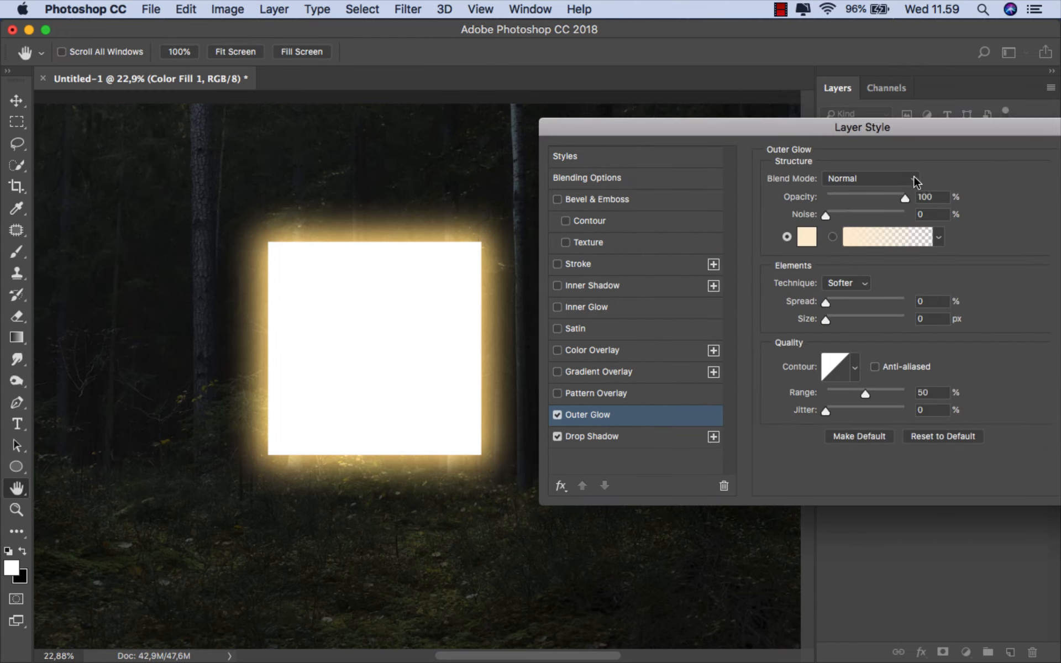
- Set the outer glow to Overlay blend mode with a 13 px size and apply the layer style
left_click(914, 176)
left_click(857, 353)
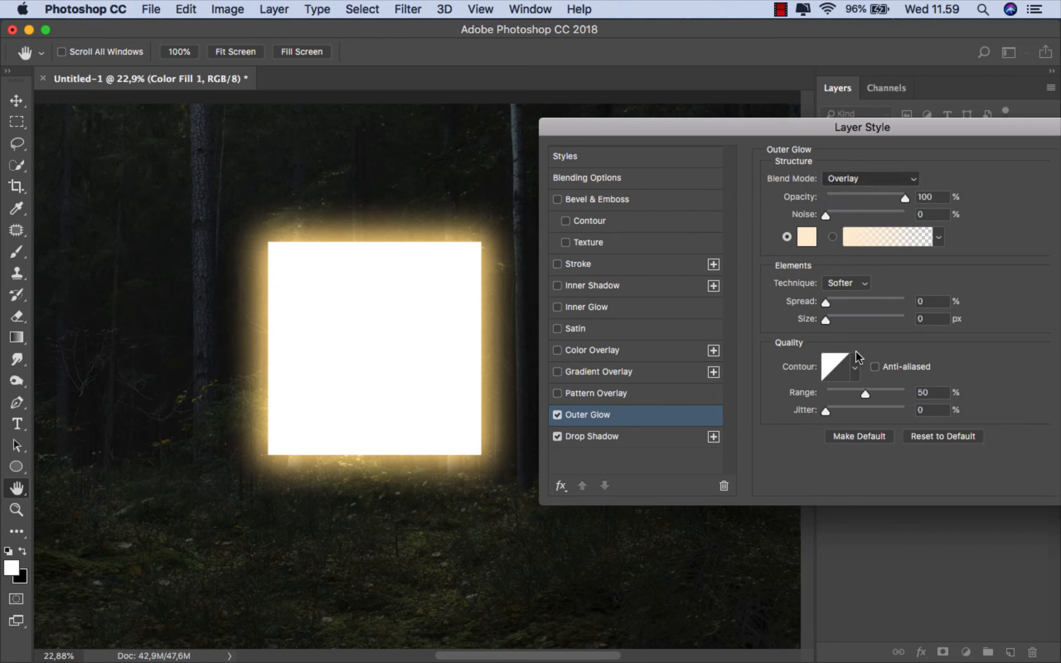
mouse_move(830, 317)
left_mouse_down()
mouse_move(852, 318)
mouse_move(834, 321)
left_mouse_up()
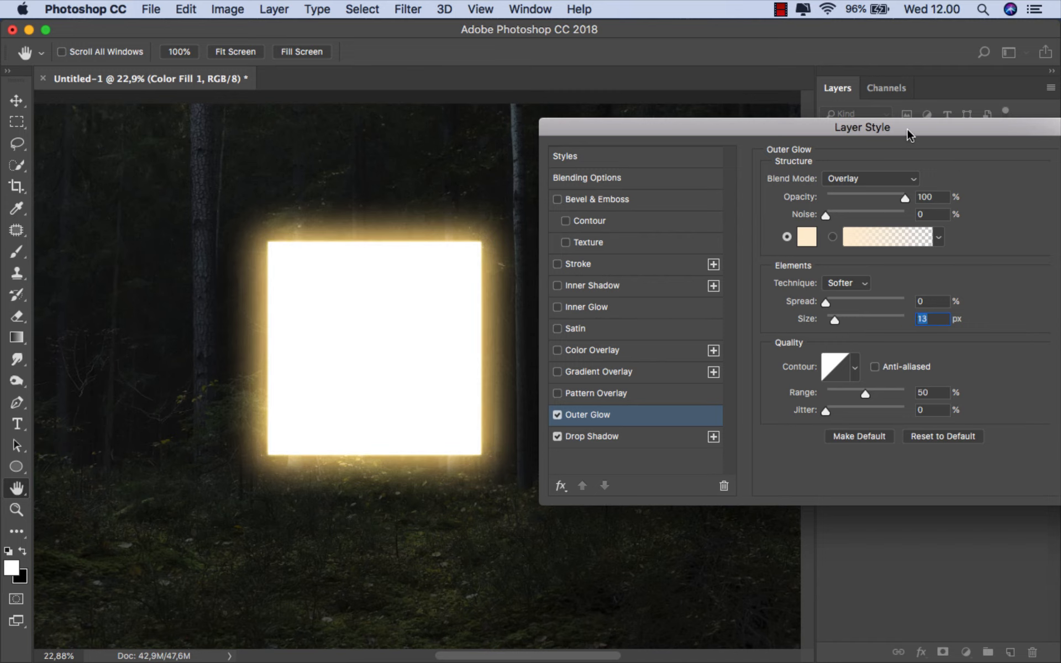
left_click_drag(908, 130, 728, 126)
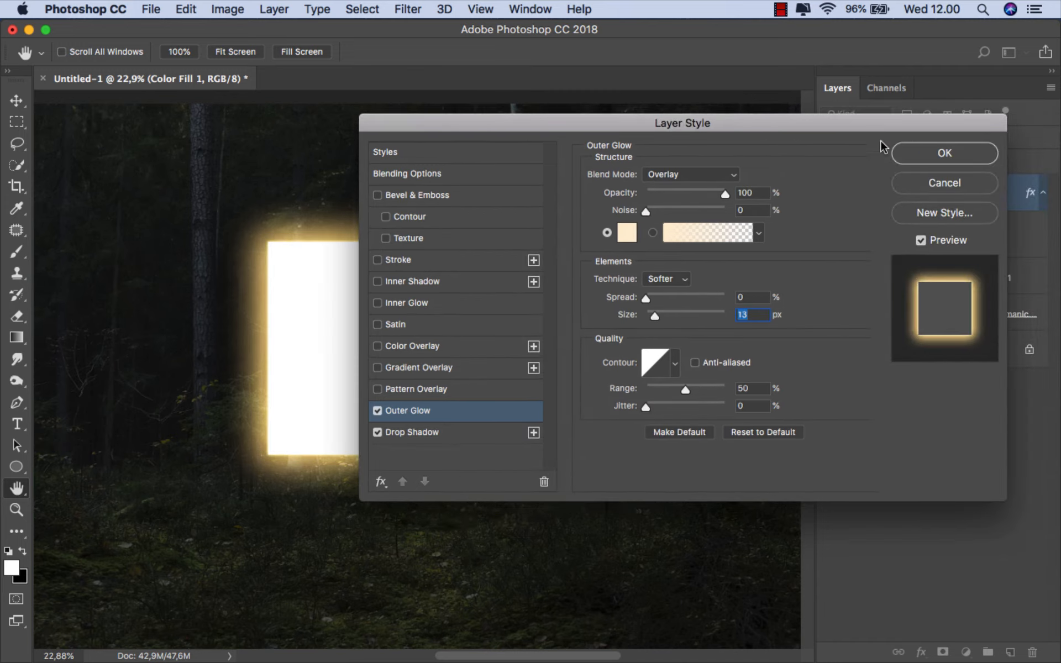
left_click(924, 155)
- Compare the white square with its effects off and on, and convert the effects into separate layers
left_click(866, 220)
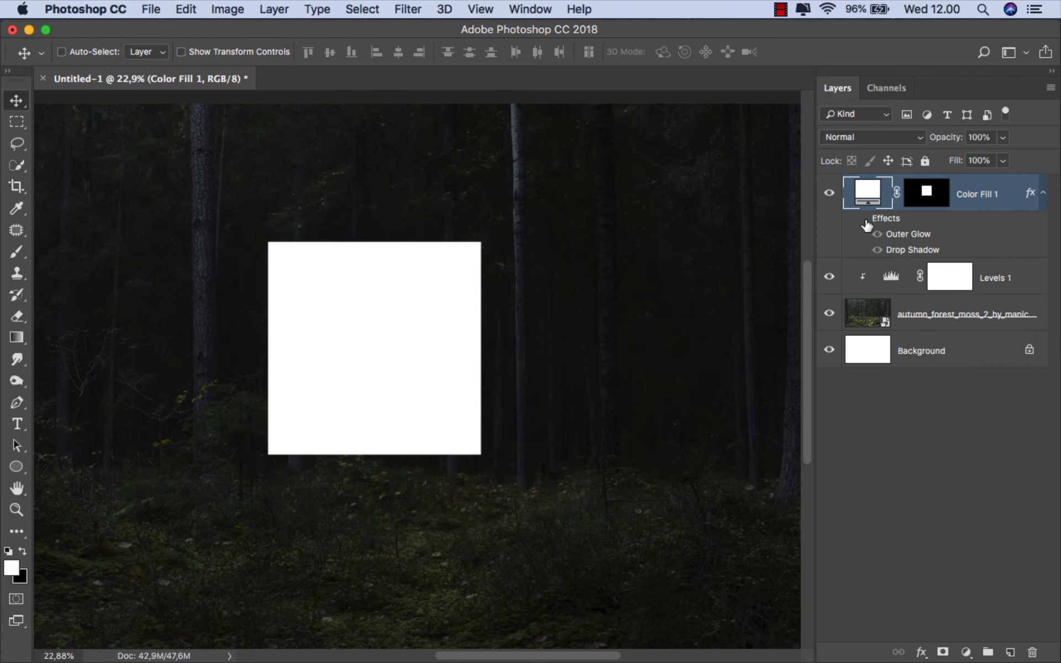
left_click(866, 220)
right_click(885, 217)
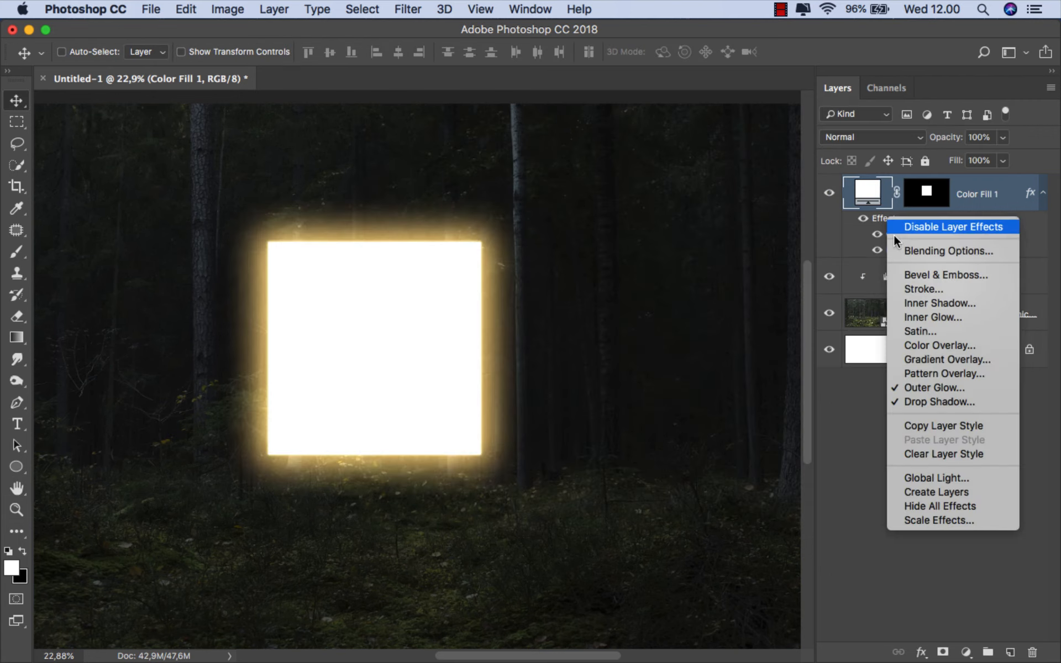
left_click(933, 493)
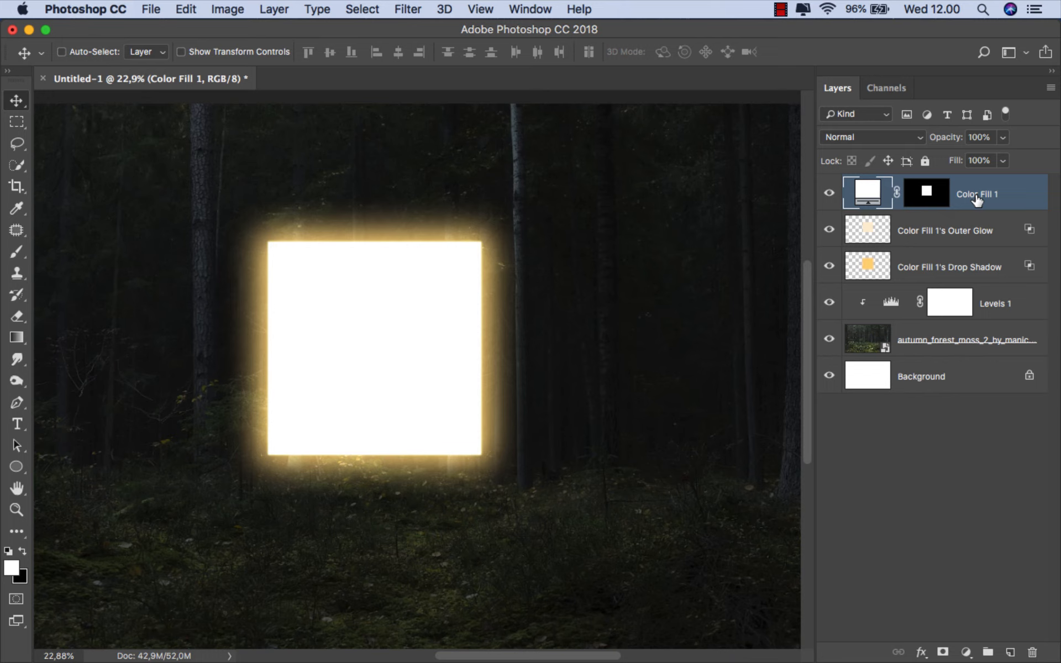
- Reduce the fill of the Color Fill 1's Drop Shadow layer to 50%
left_click(940, 268)
left_click(829, 267)
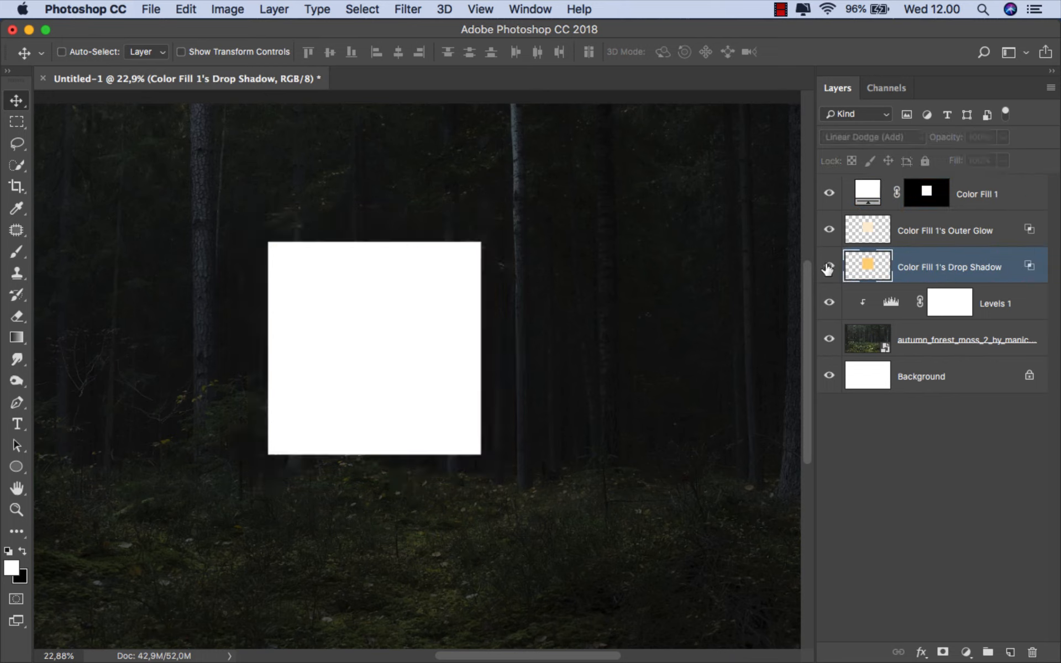
left_click(829, 266)
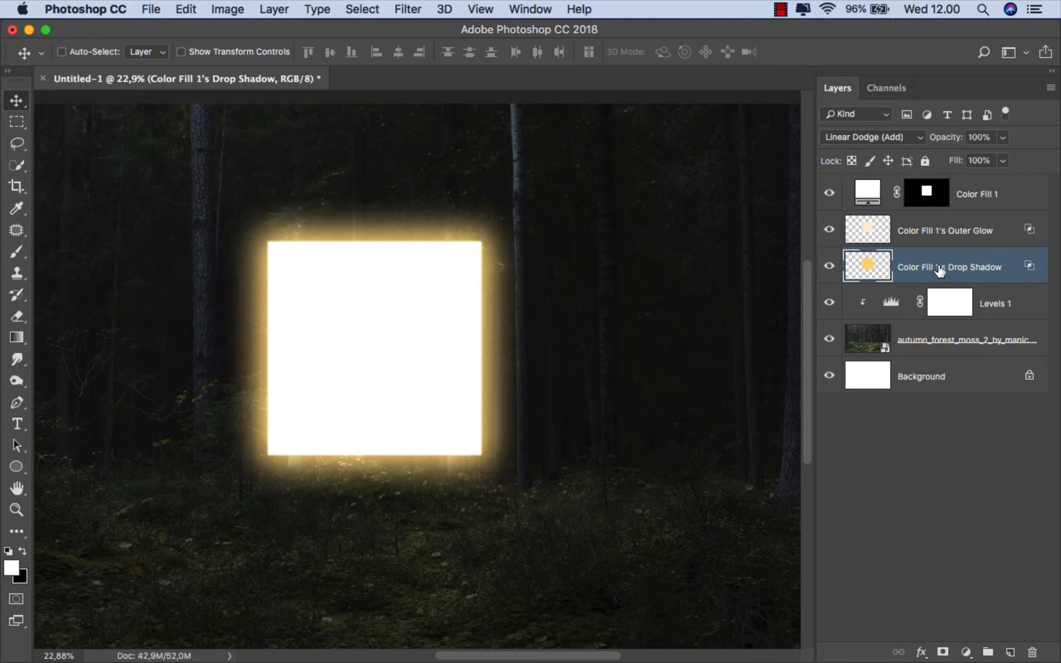
left_click_drag(1003, 164, 964, 180)
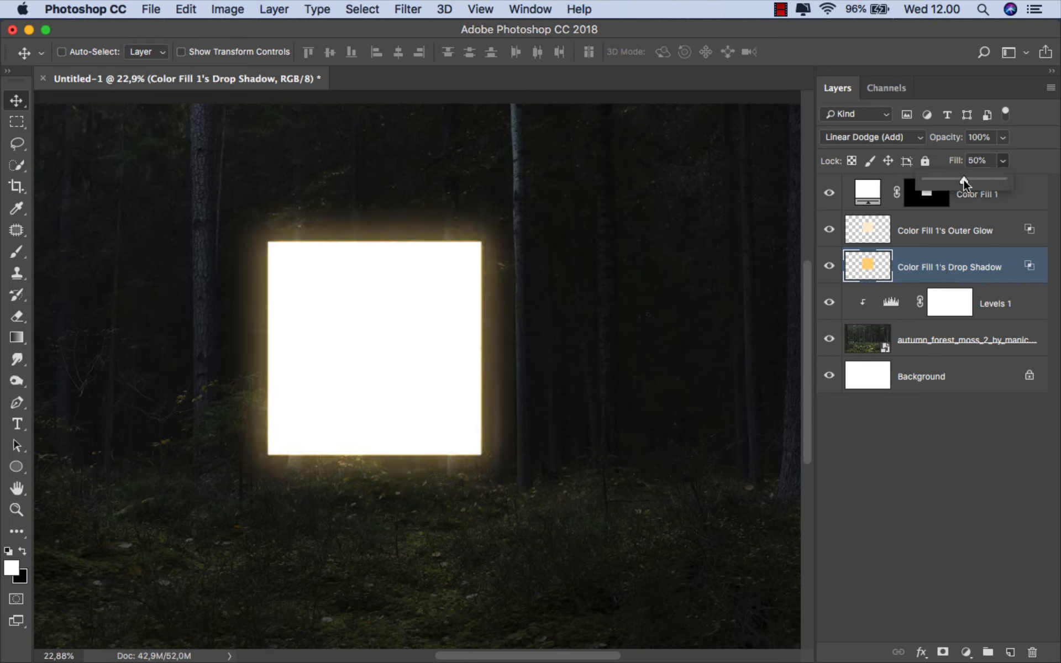
left_click(941, 273)
key("super+0")
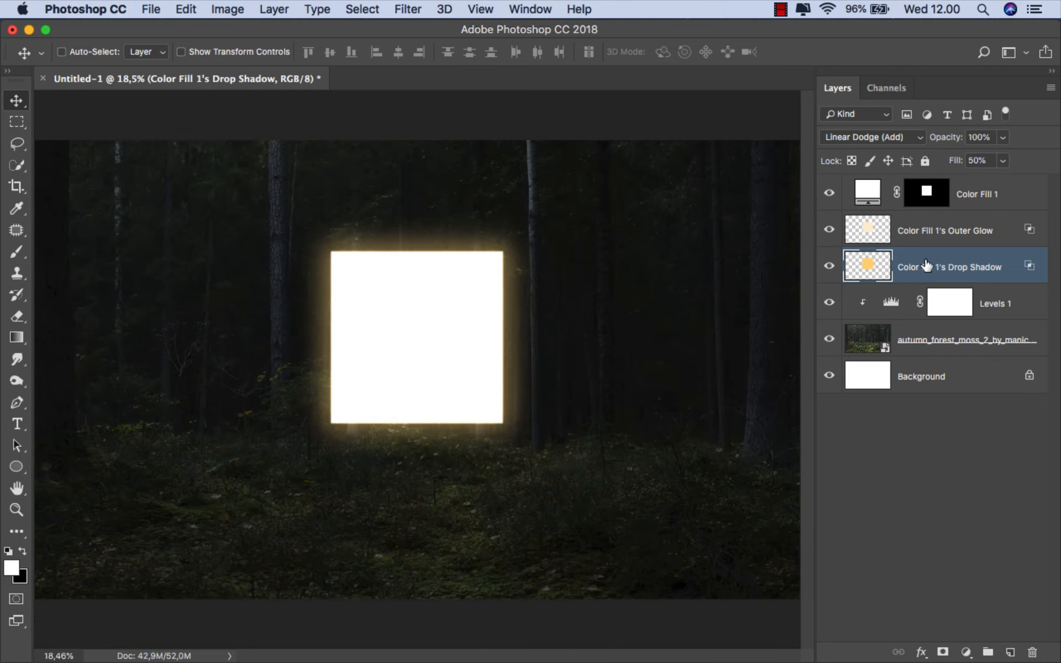
- Add a clipped Hue/Saturation adjustment above Levels 1, colorized with hue 48 and saturation 50
left_click(1008, 304)
left_click(966, 652)
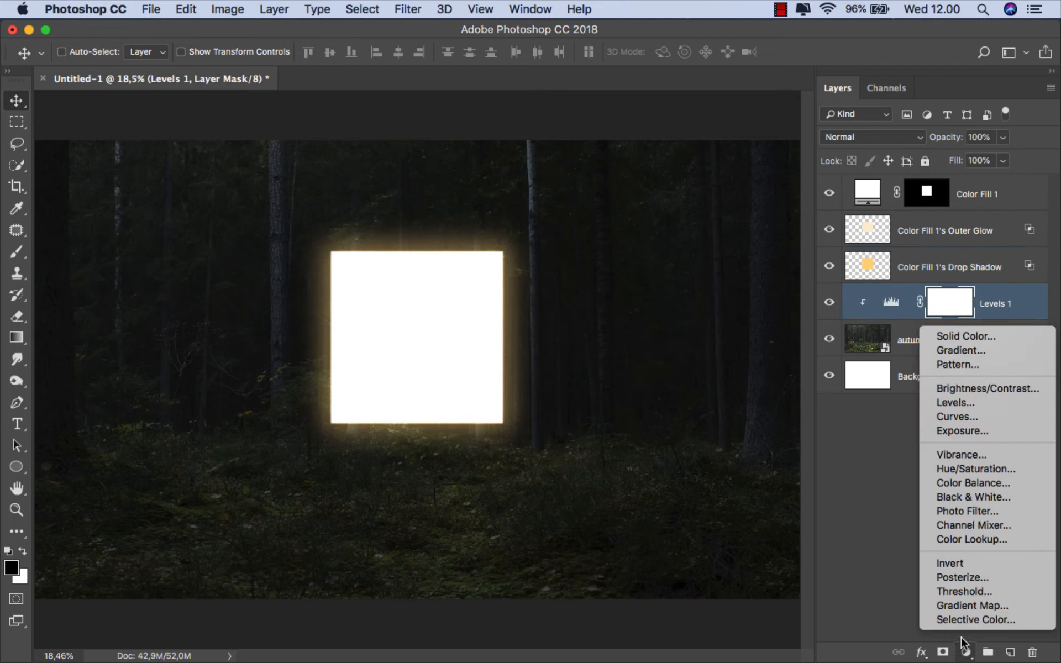
left_click(986, 469)
left_click(685, 515)
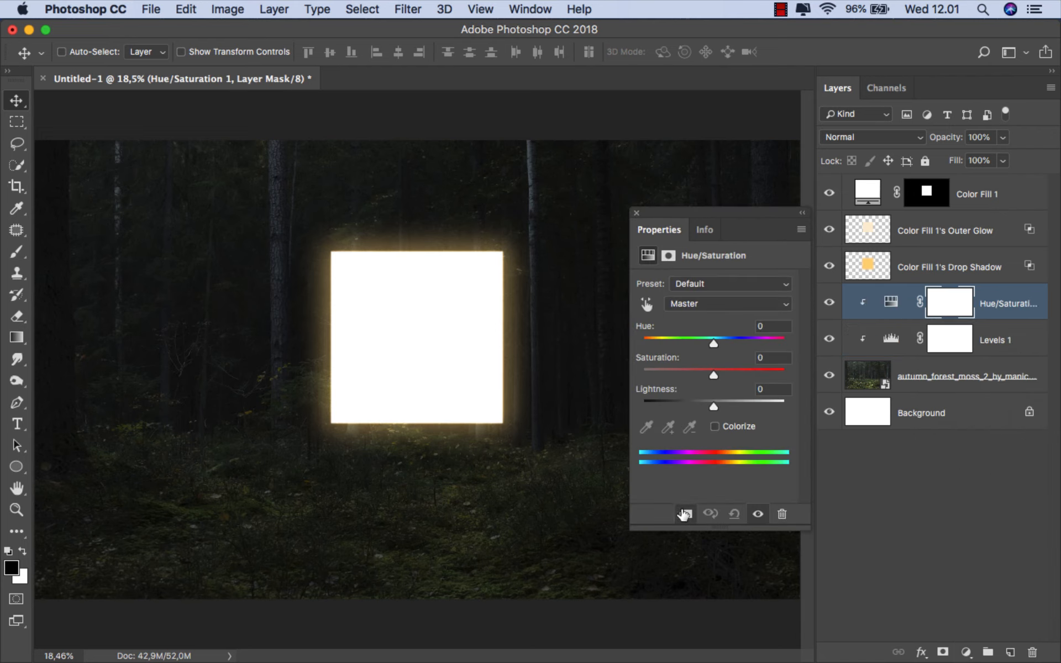
left_click(715, 426)
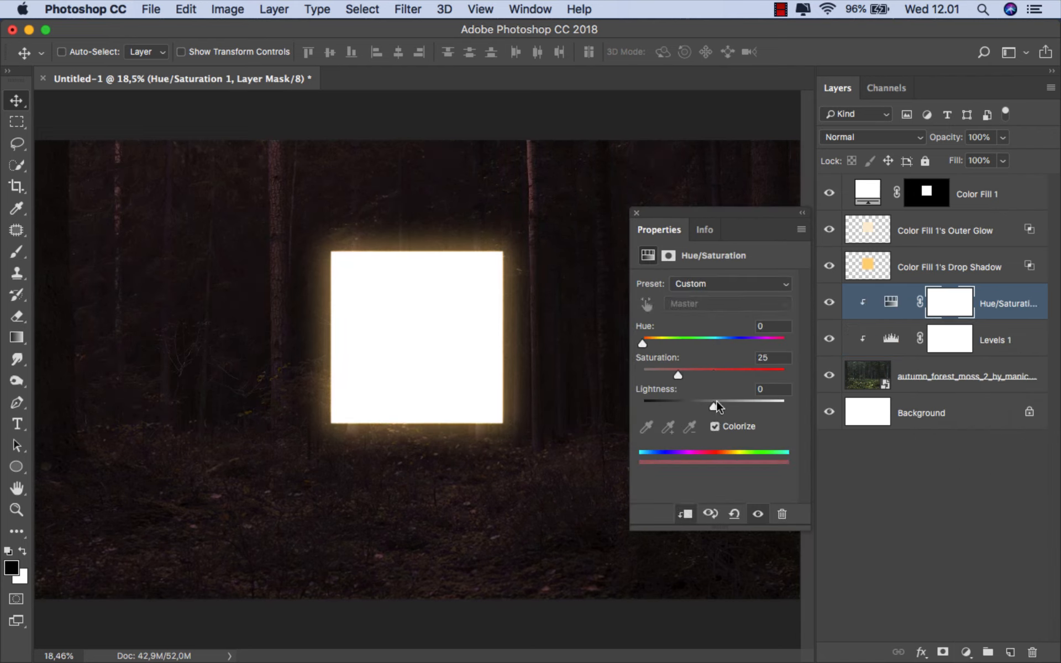
left_click_drag(715, 369, 713, 368)
mouse_move(643, 343)
left_mouse_down()
mouse_move(686, 342)
mouse_move(661, 342)
left_mouse_up()
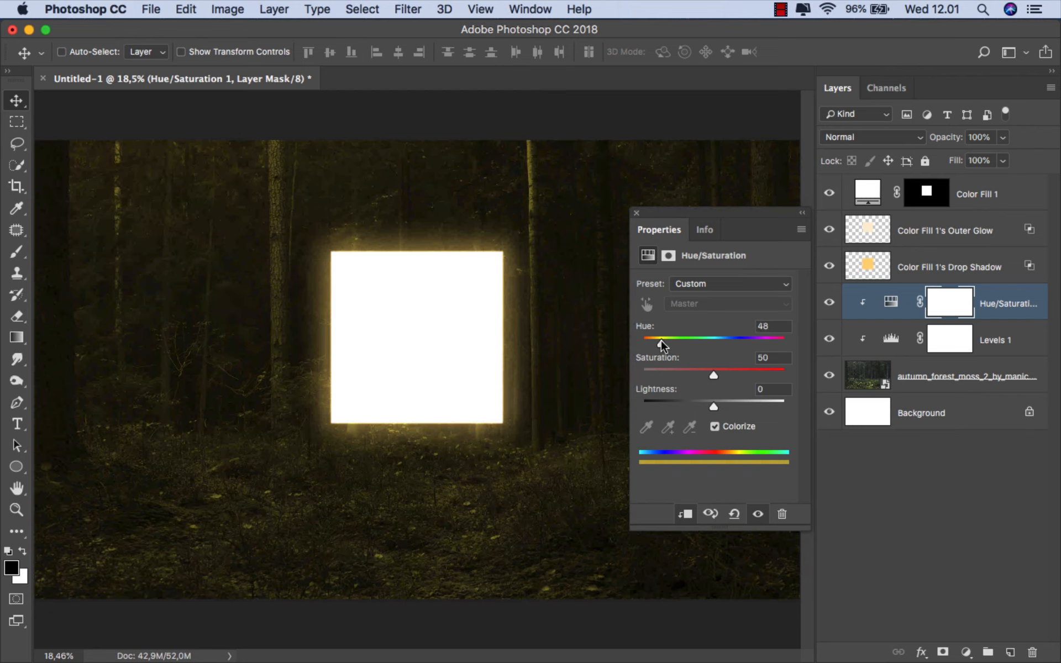
left_click(636, 212)
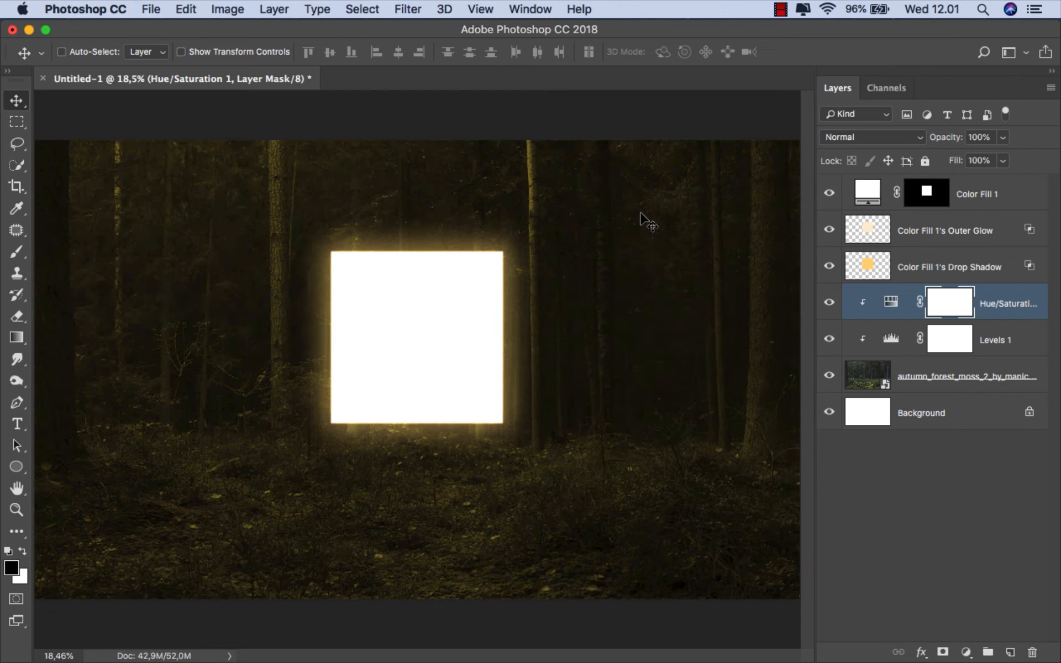
- Check the drop shadow layer's contribution off and on, and duplicate the layer
left_click(922, 262)
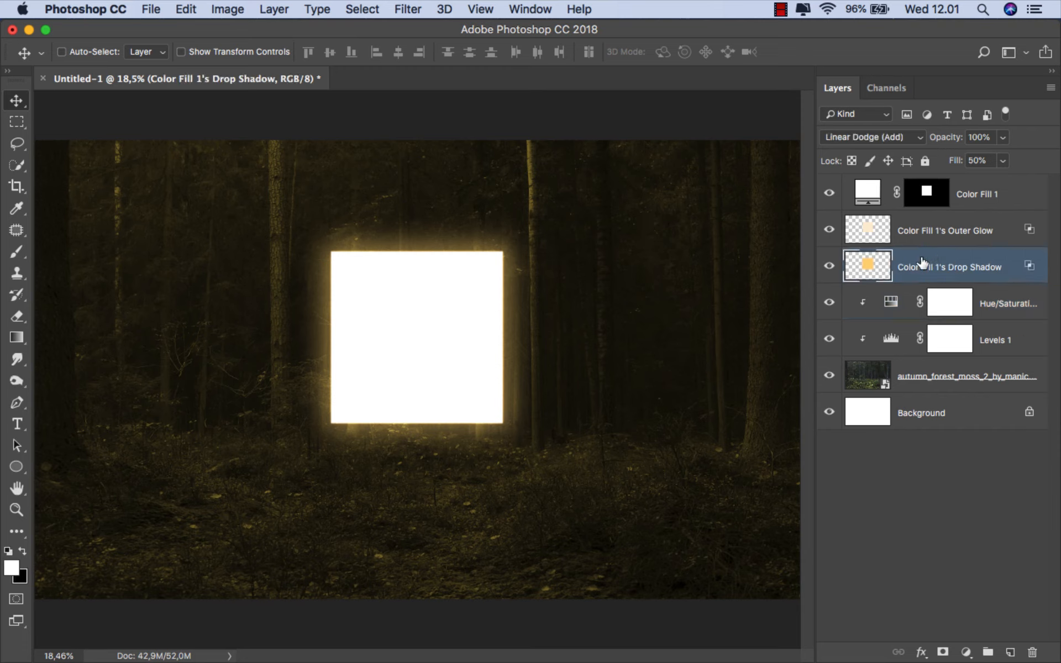
left_click(829, 267)
left_click(829, 267)
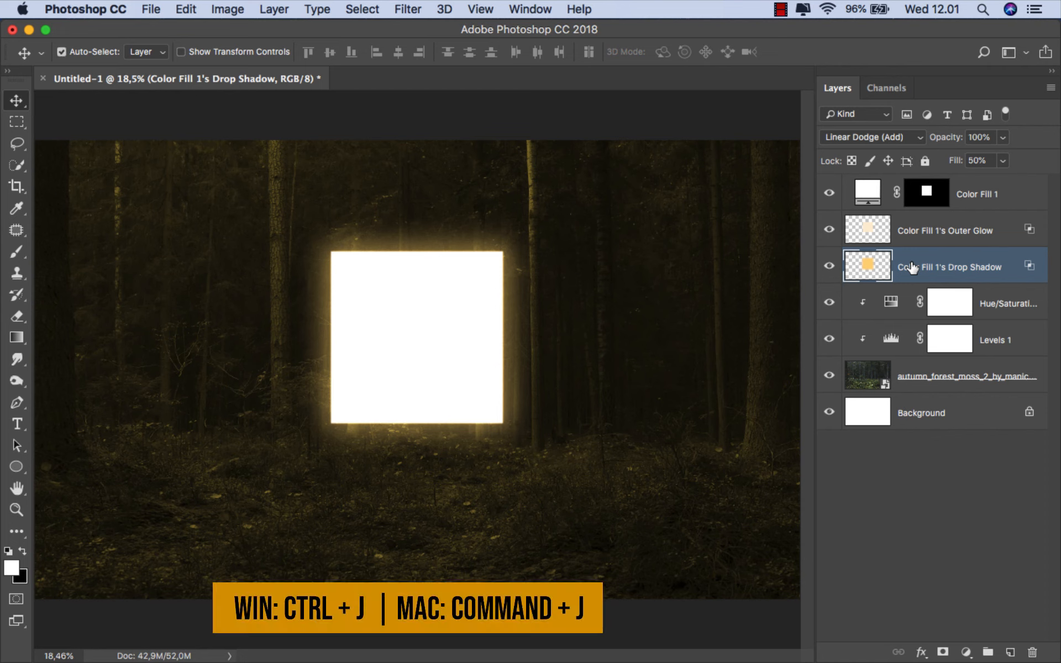
key("super+j")
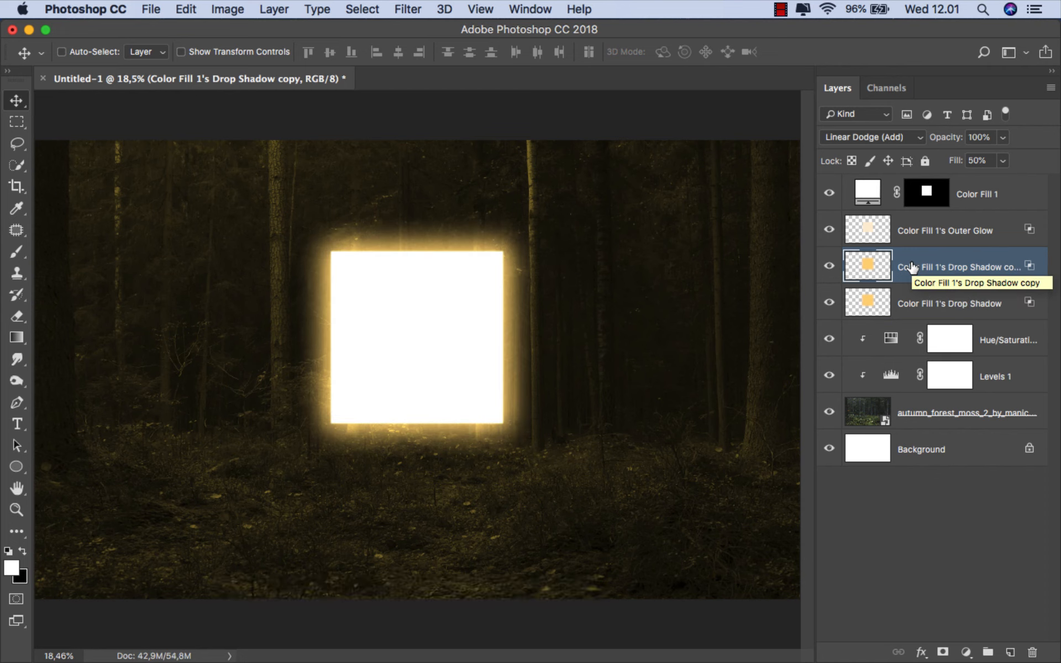
- Scale the original drop shadow layer from its centre to 141.43% width and 149.19% height
left_click(915, 304)
left_click(829, 303)
left_click(829, 304)
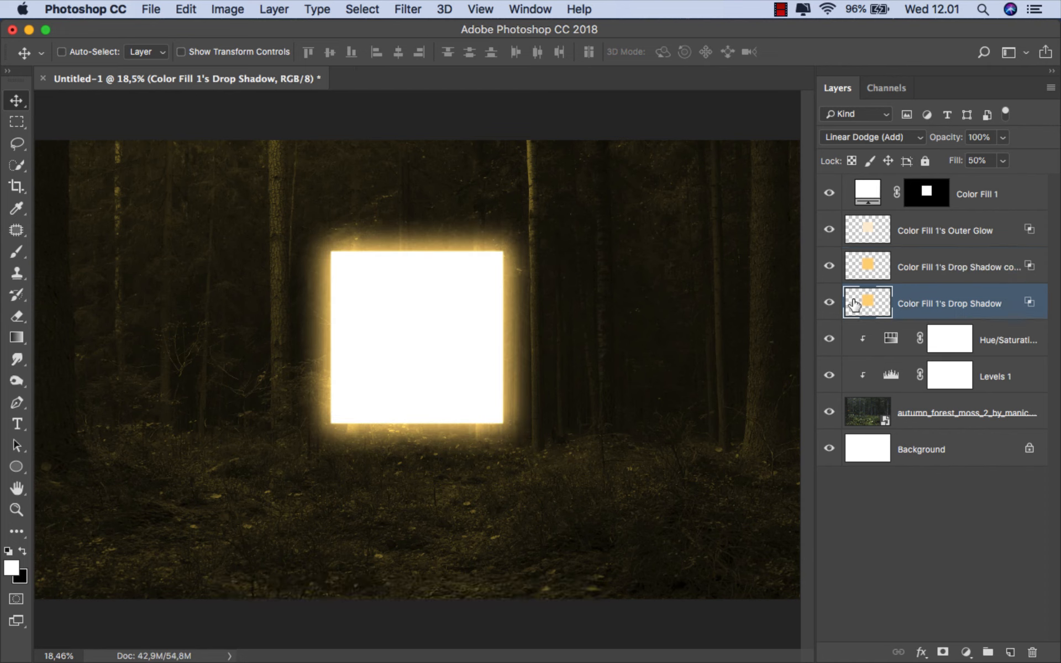
key("super+t")
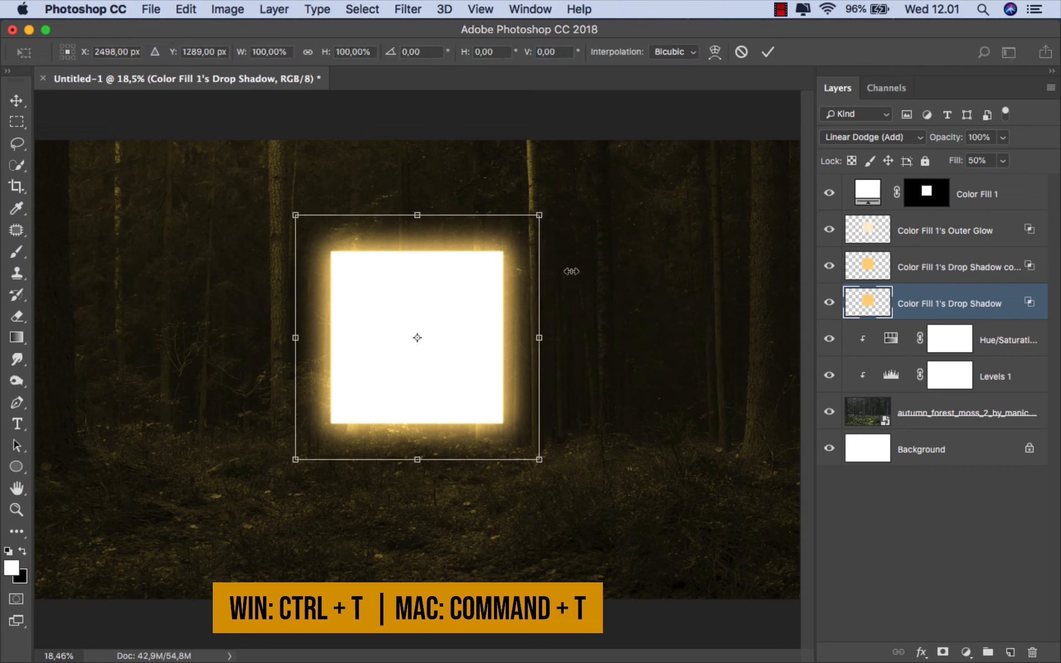
left_click_drag(420, 215, 420, 146)
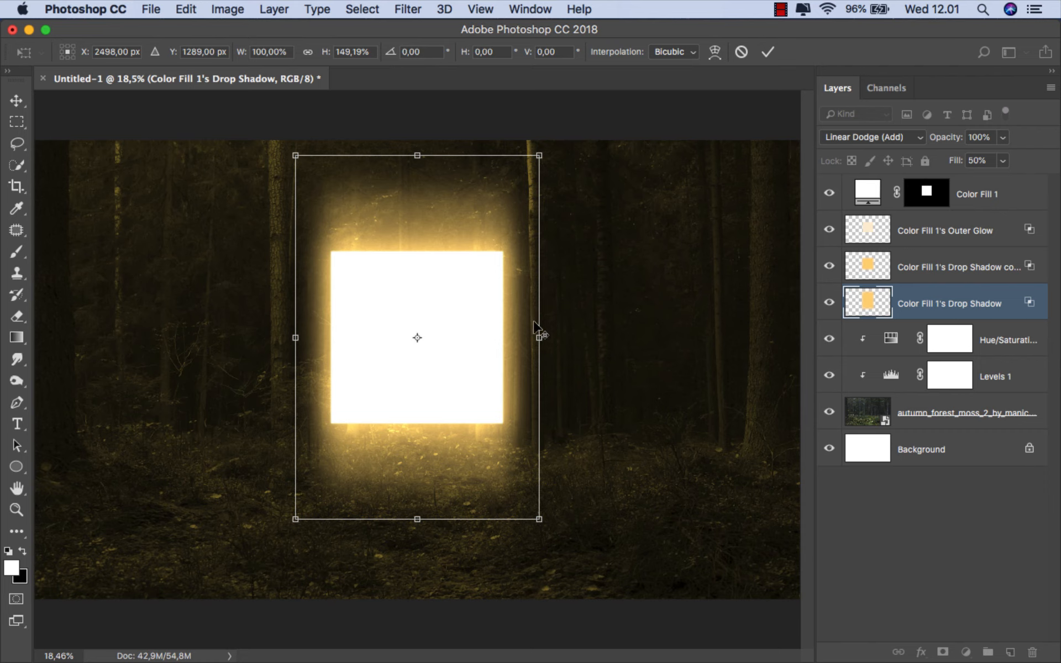
left_click_drag(540, 337, 591, 336)
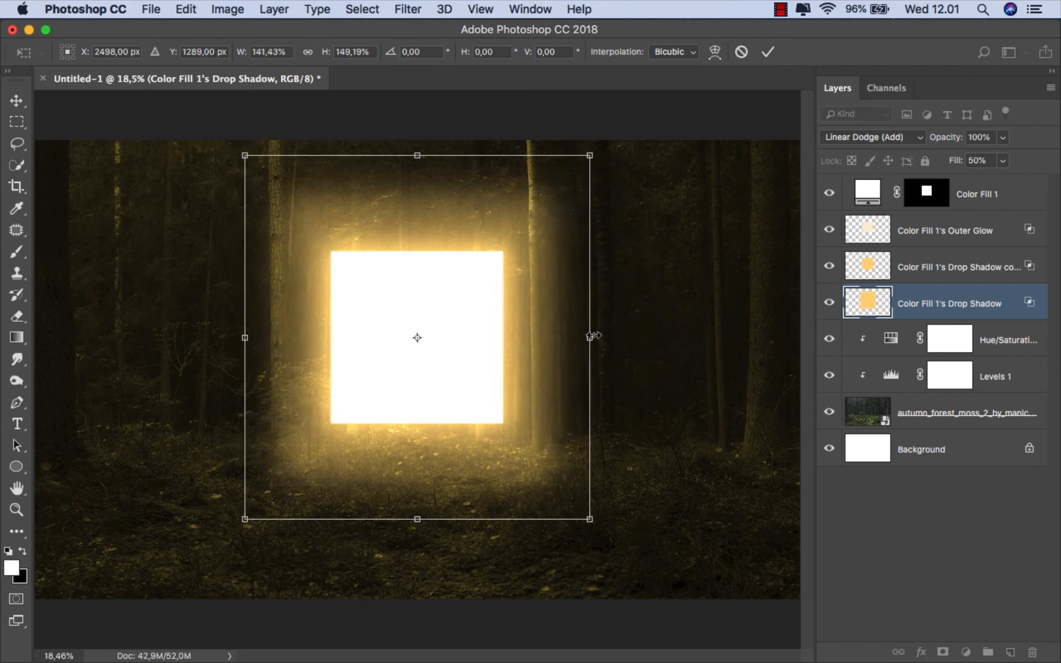
left_click(768, 51)
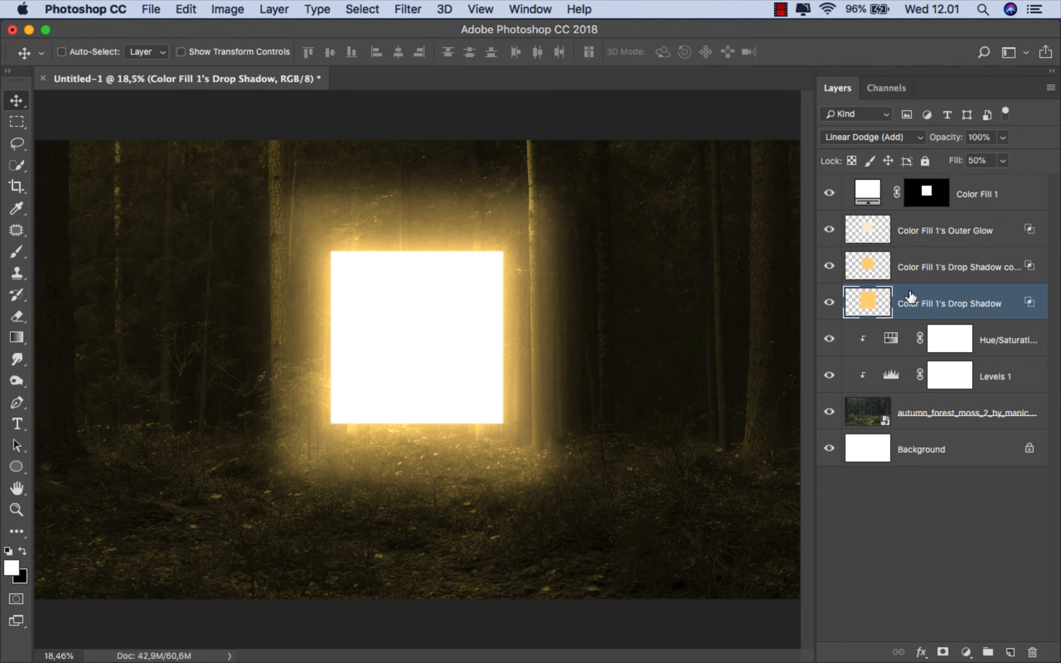
- Split the enlarged drop shadow's Blend If underlying-layer black point to 0 / 99 and apply the layer style
right_click(910, 298)
left_click(690, 230)
left_click_drag(472, 126, 635, 144)
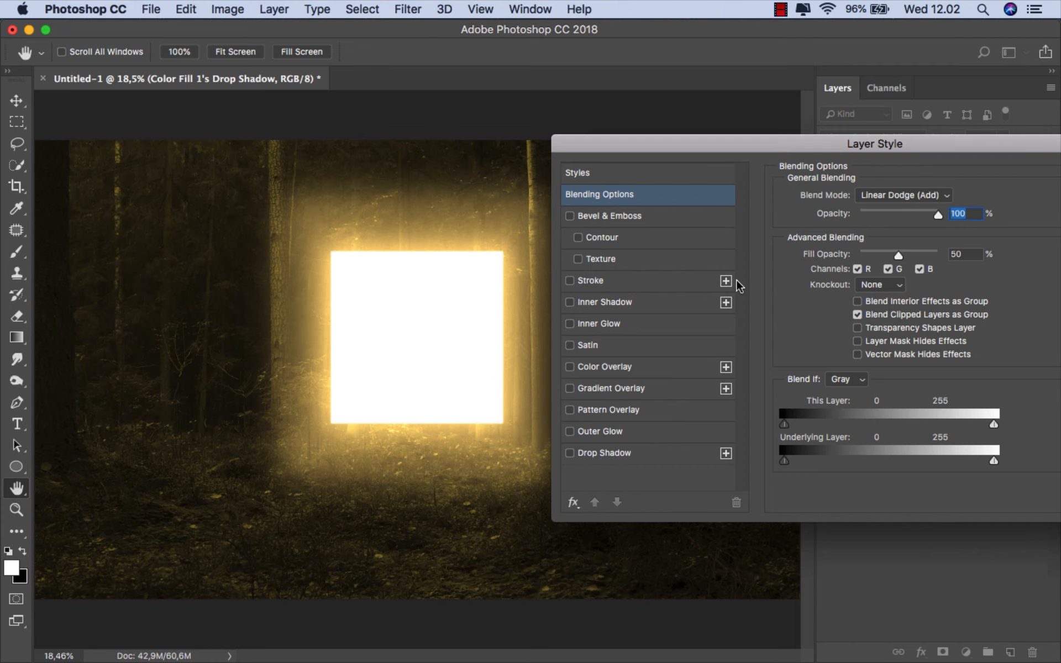
left_click_drag(786, 461, 866, 461)
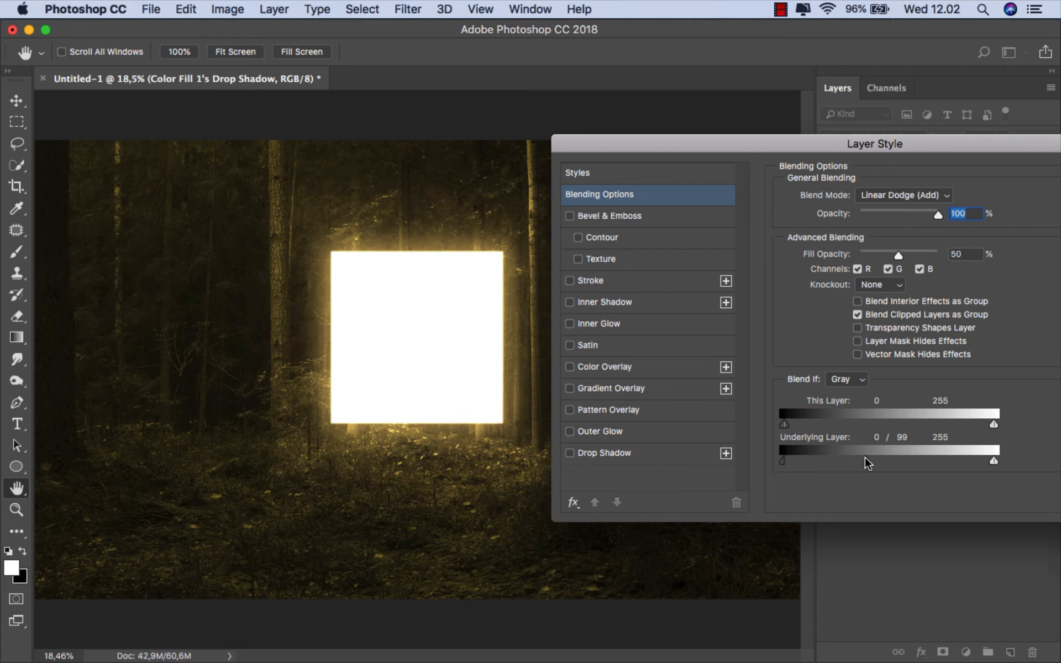
left_click_drag(911, 142, 657, 152)
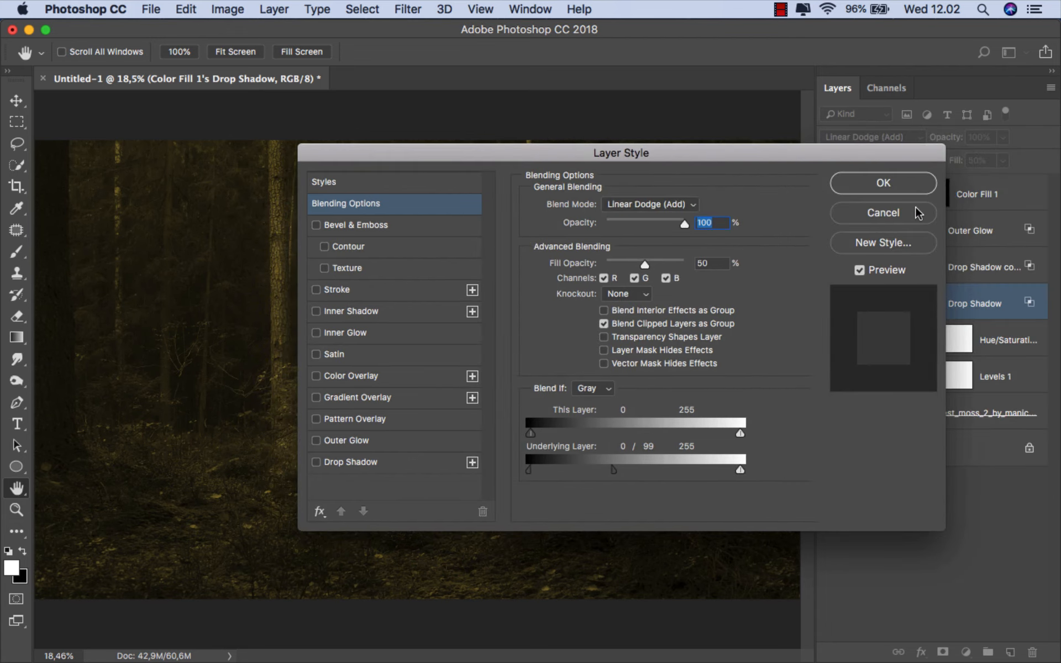
left_click(912, 191)
left_click(831, 303)
left_click(831, 303)
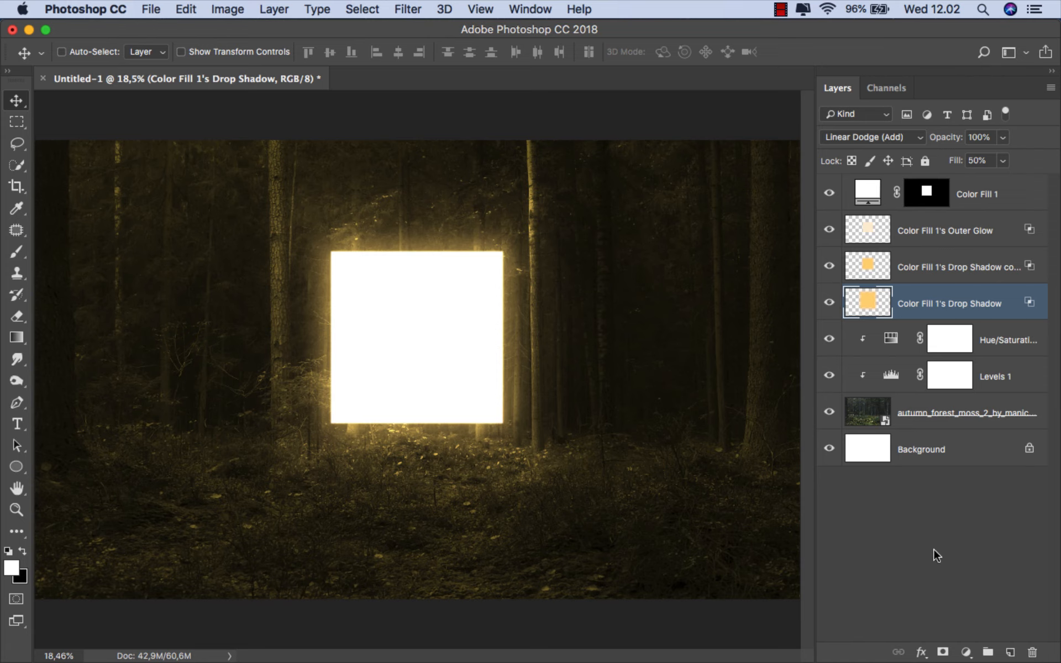
- Add a layer mask to the enlarged drop shadow and set up a soft black brush of 316 px at 26% opacity
left_click(943, 652)
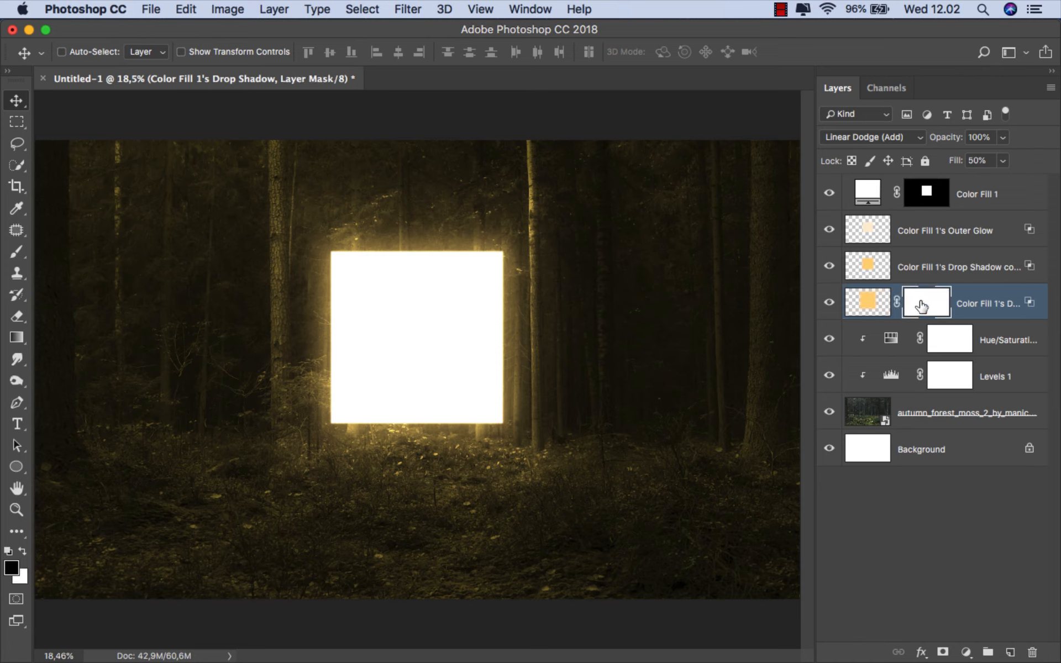
left_click_drag(18, 253, 47, 248)
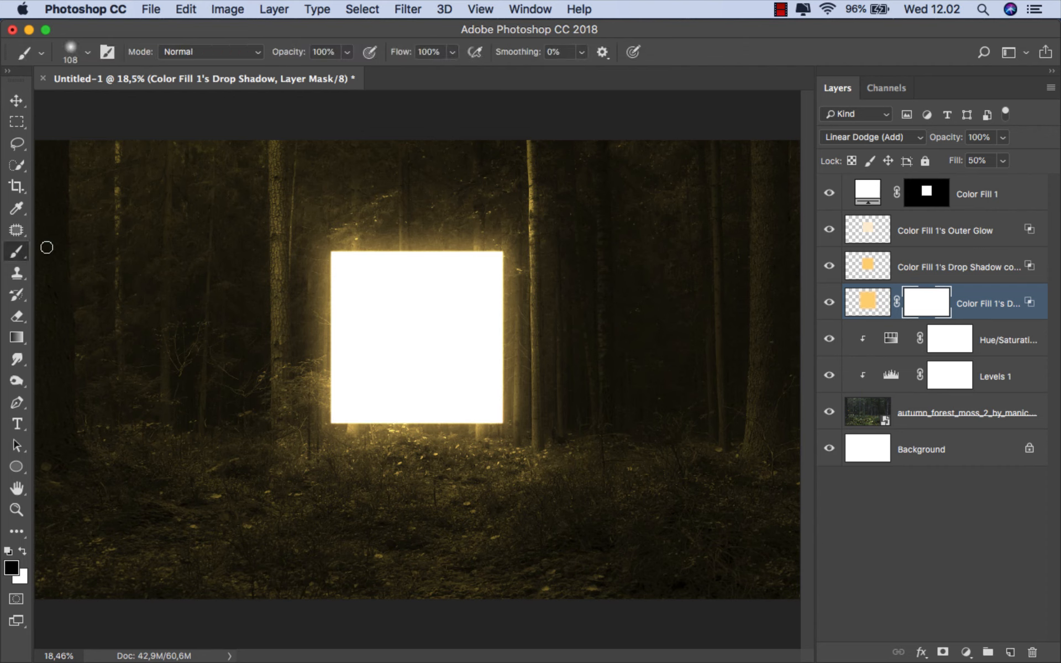
right_click(159, 240)
left_click_drag(322, 271, 333, 272)
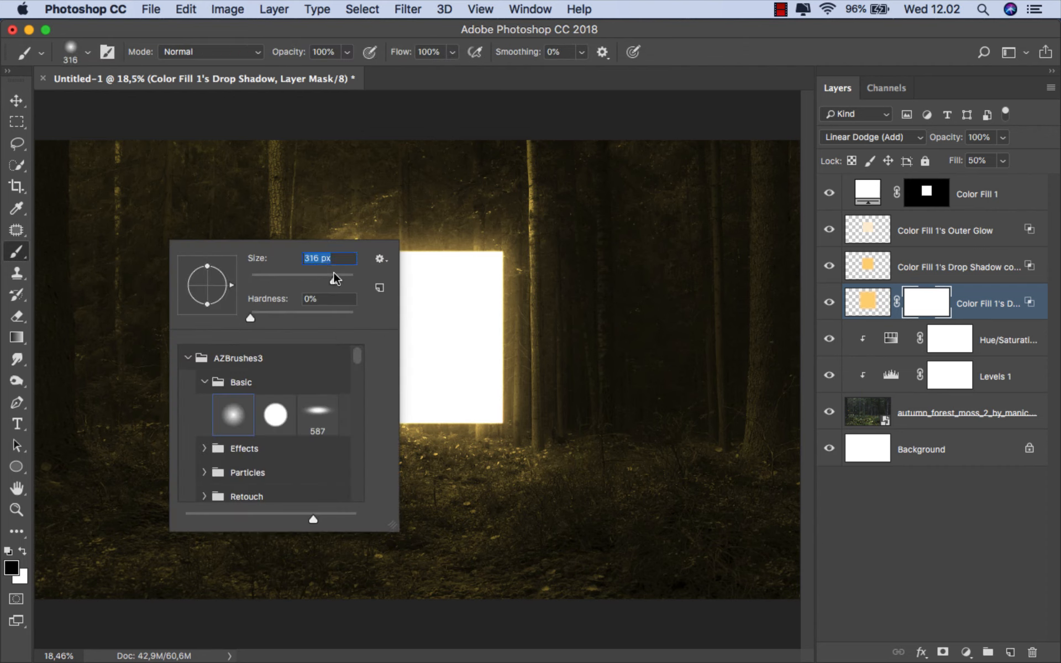
left_click(347, 52)
left_click(290, 72)
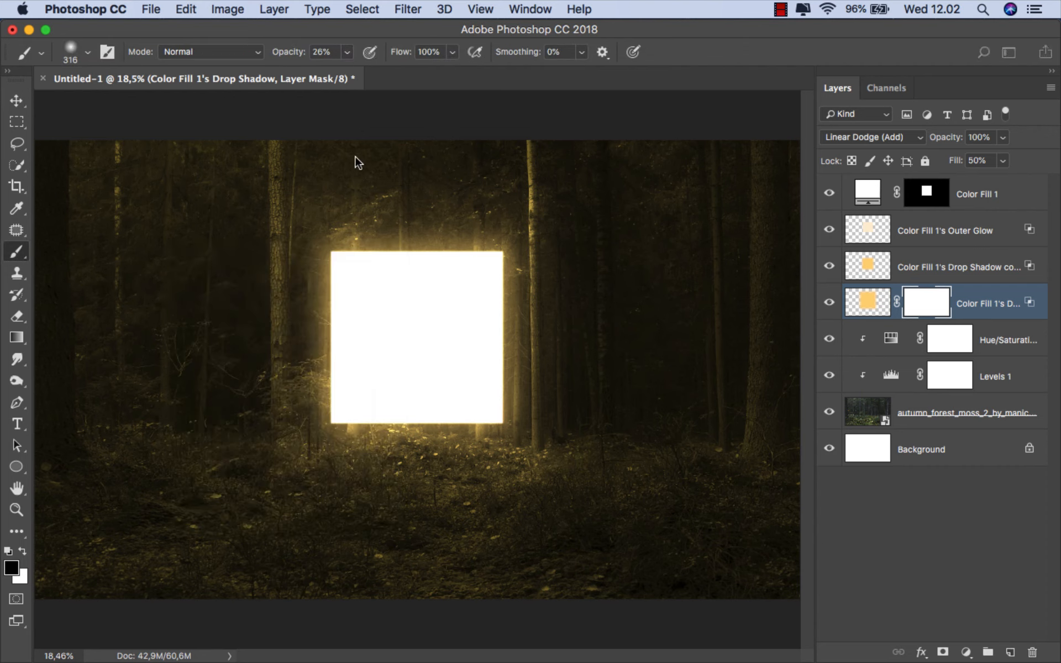
- Paint the mask with a soft black brush enlarged to about 1360 px to fade the glow above and beside the square
left_click_drag(353, 157, 419, 155)
left_click(284, 241)
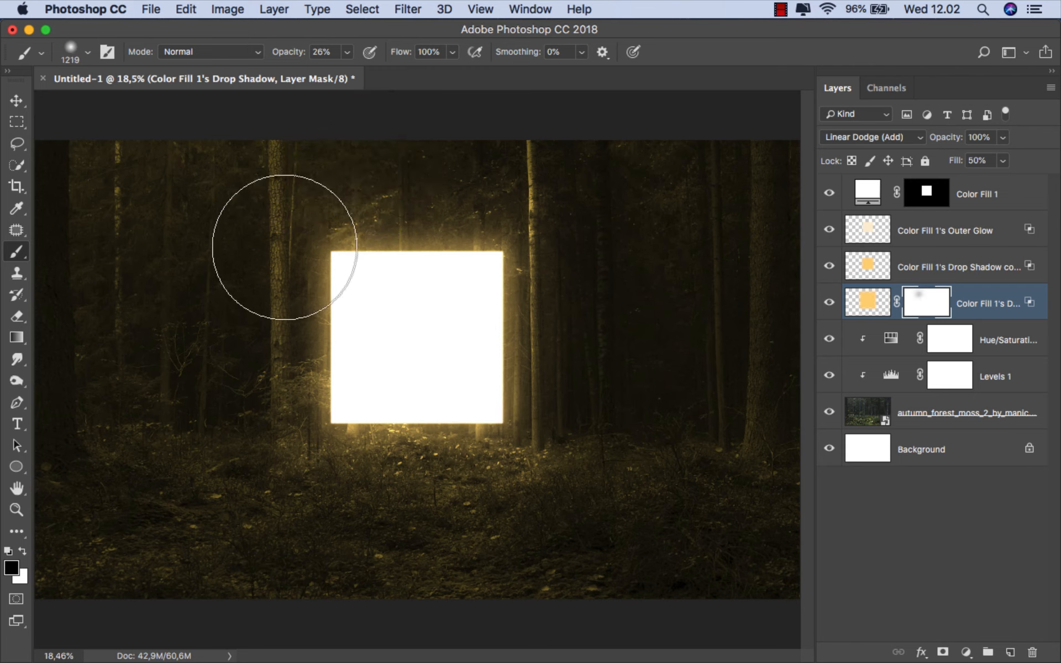
left_click(286, 268)
left_click(273, 293)
mouse_move(427, 215)
left_mouse_down()
mouse_move(510, 229)
mouse_move(572, 337)
mouse_move(620, 334)
left_mouse_up()
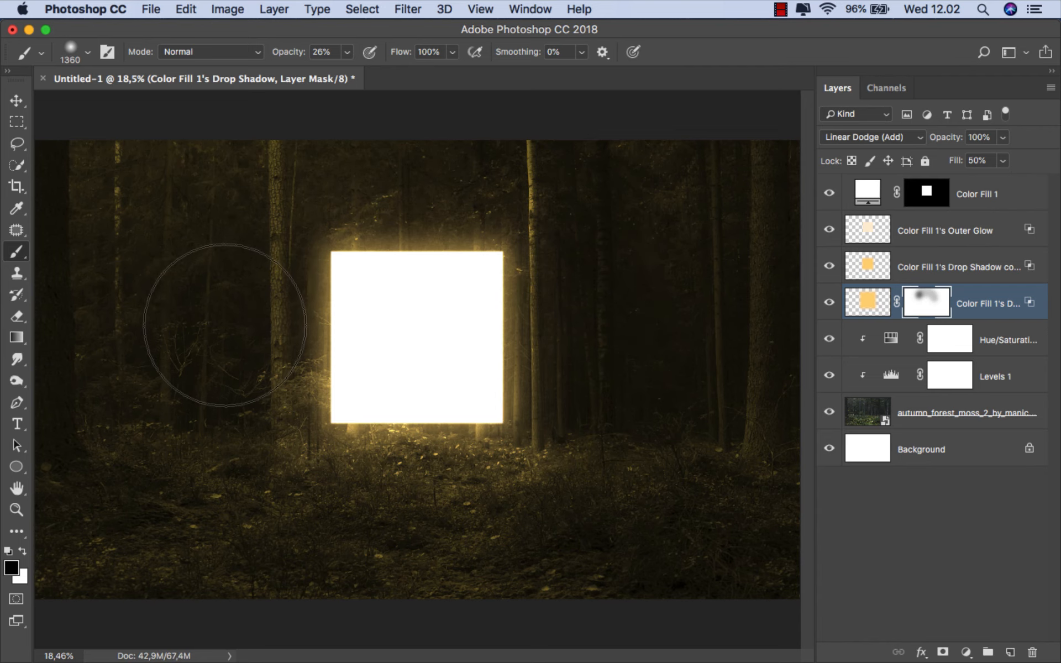
left_click(221, 331)
left_click(535, 188)
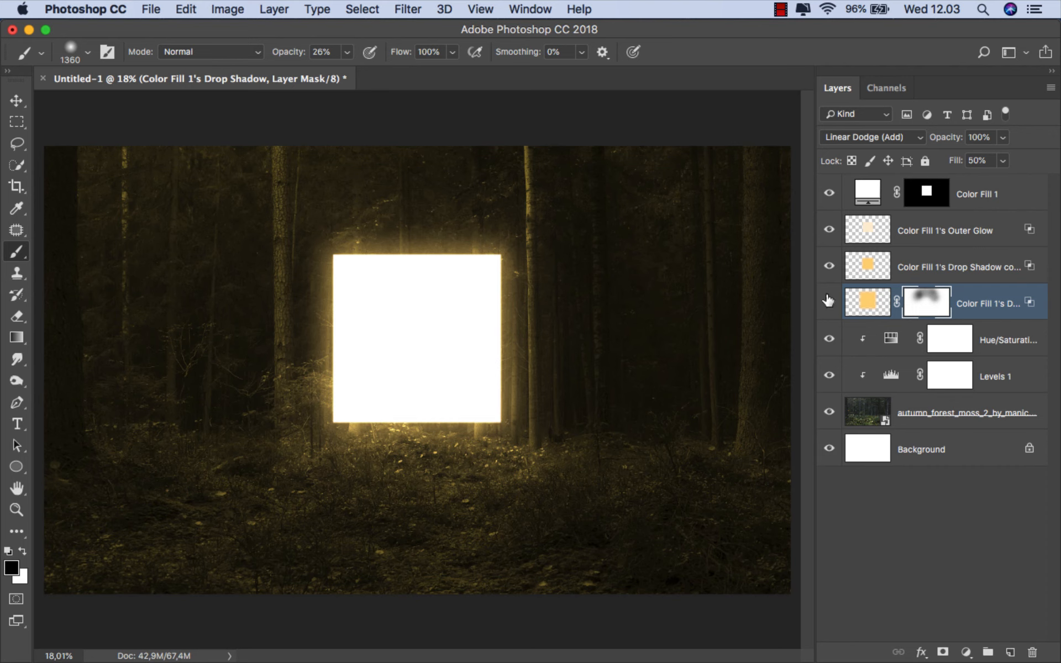
left_click(829, 301)
left_click(829, 301)
left_click(979, 299)
key("v")
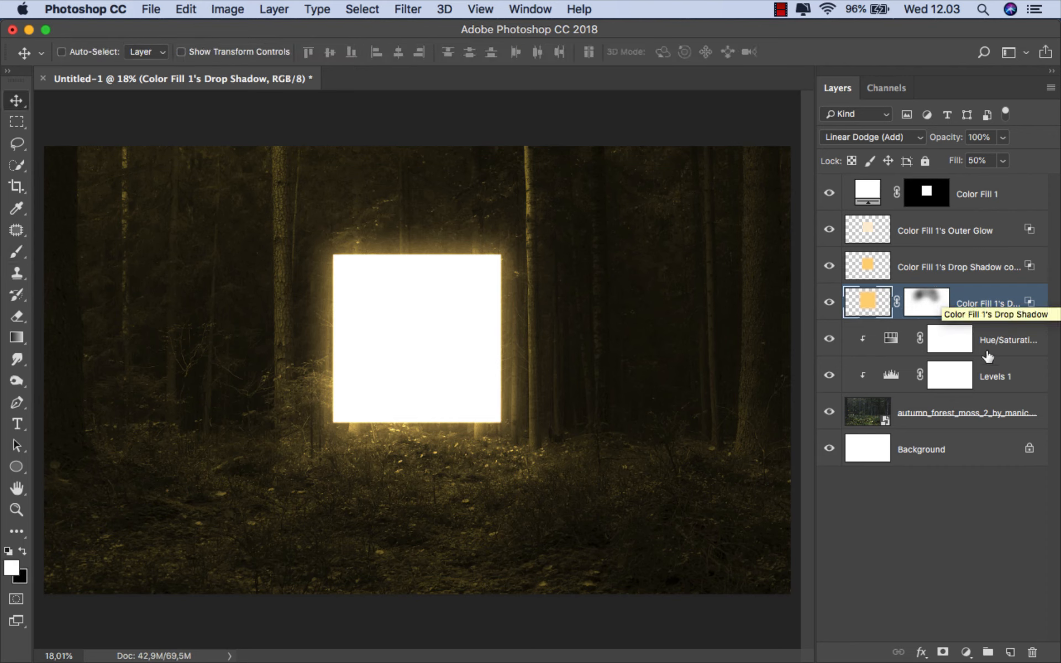
- Target the Levels 1 layer mask and set up a soft black brush with a vertically flattened tip at 10% opacity
left_click(1001, 376)
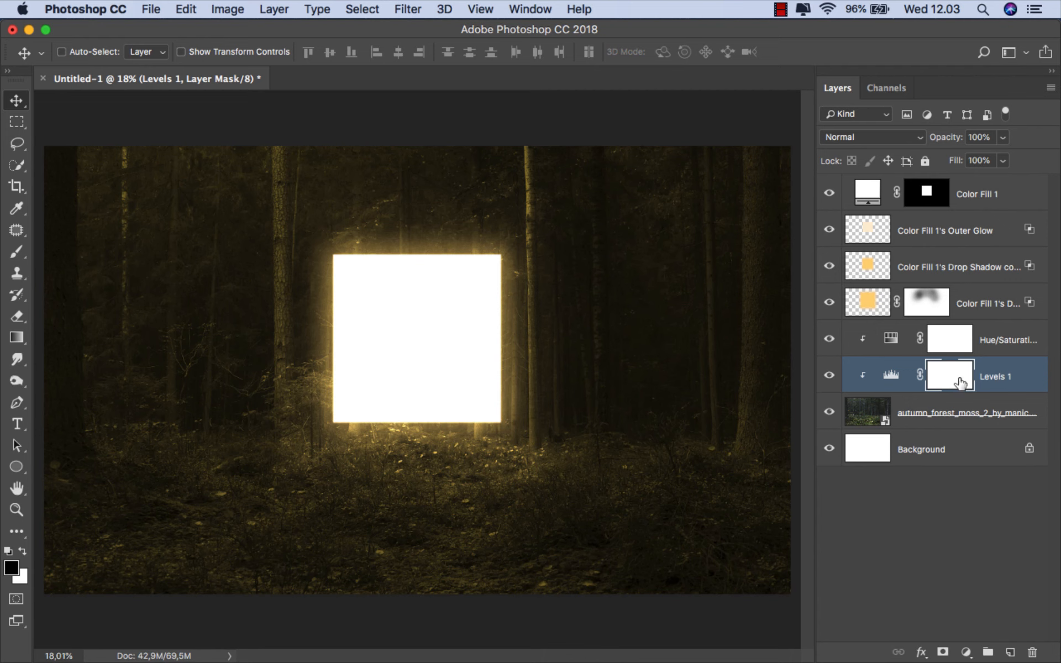
left_click(828, 377)
left_click(828, 377)
left_click(999, 376)
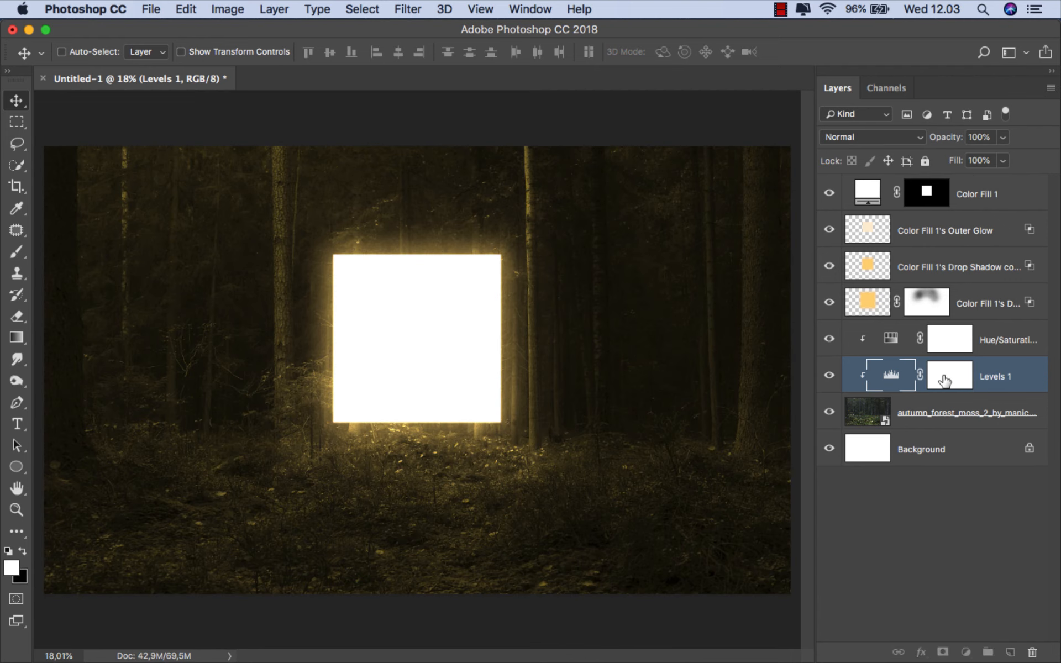
left_click(944, 379)
left_click(17, 252)
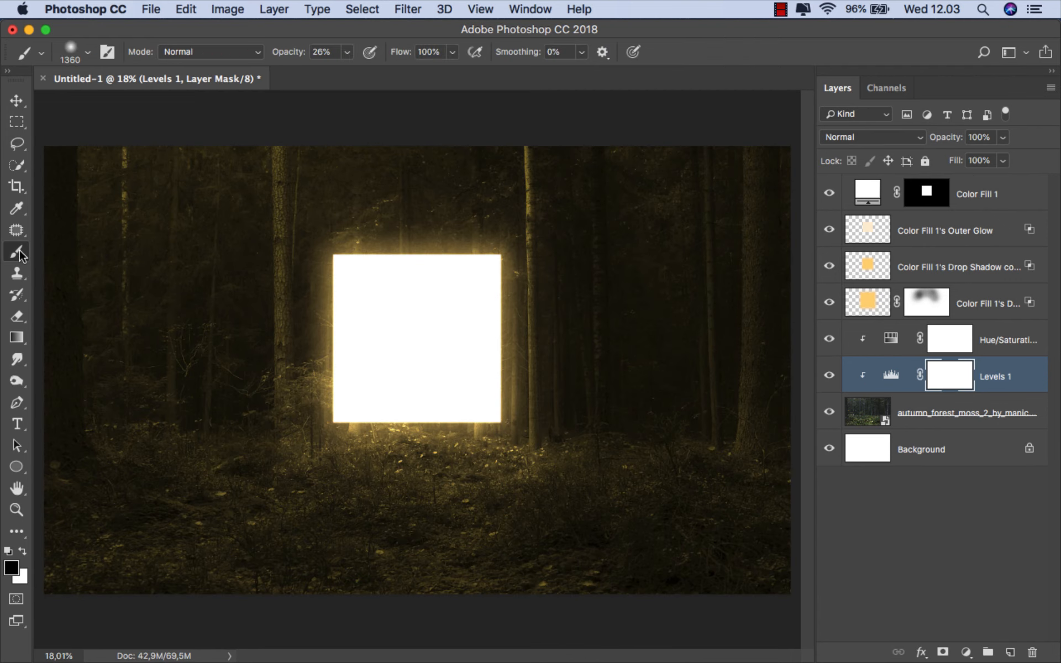
right_click(159, 267)
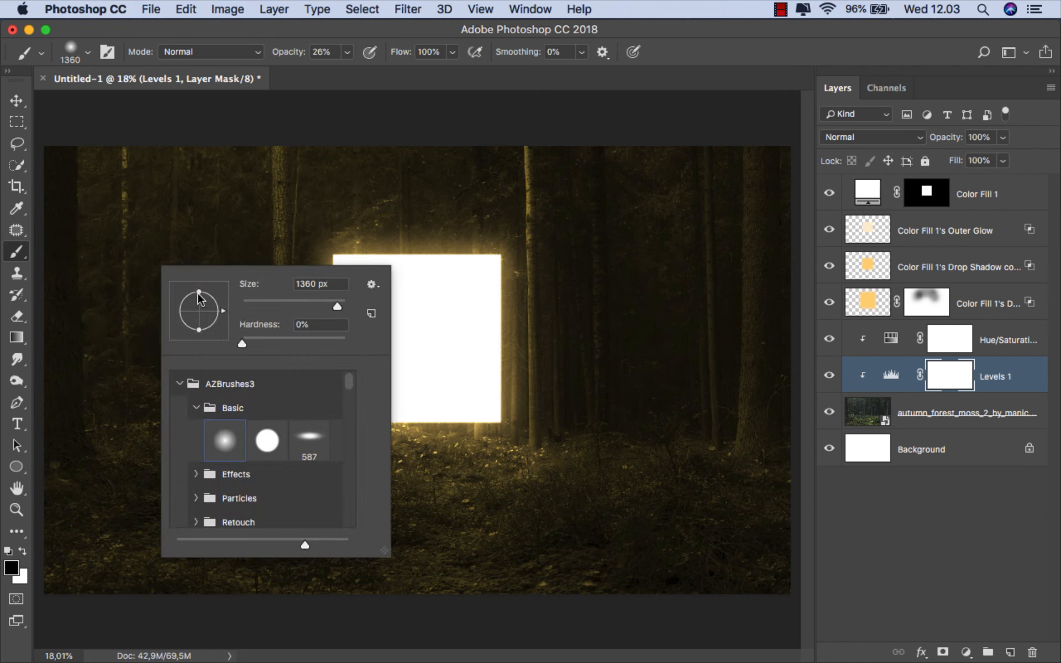
left_click_drag(199, 293, 199, 307)
left_click(347, 52)
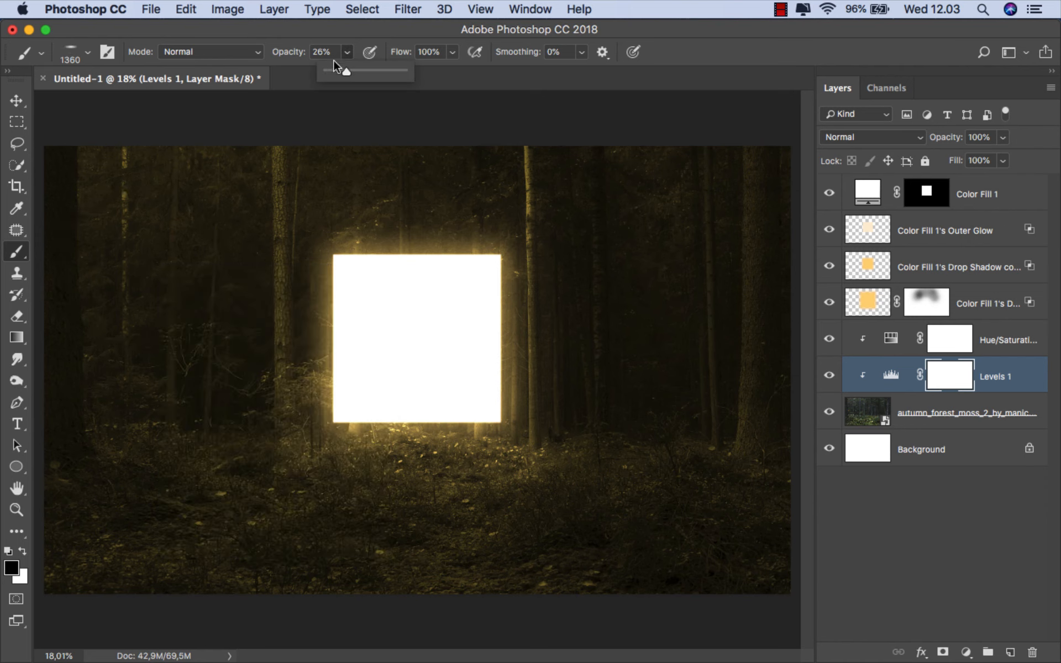
left_click_drag(334, 72, 335, 72)
left_click(24, 551)
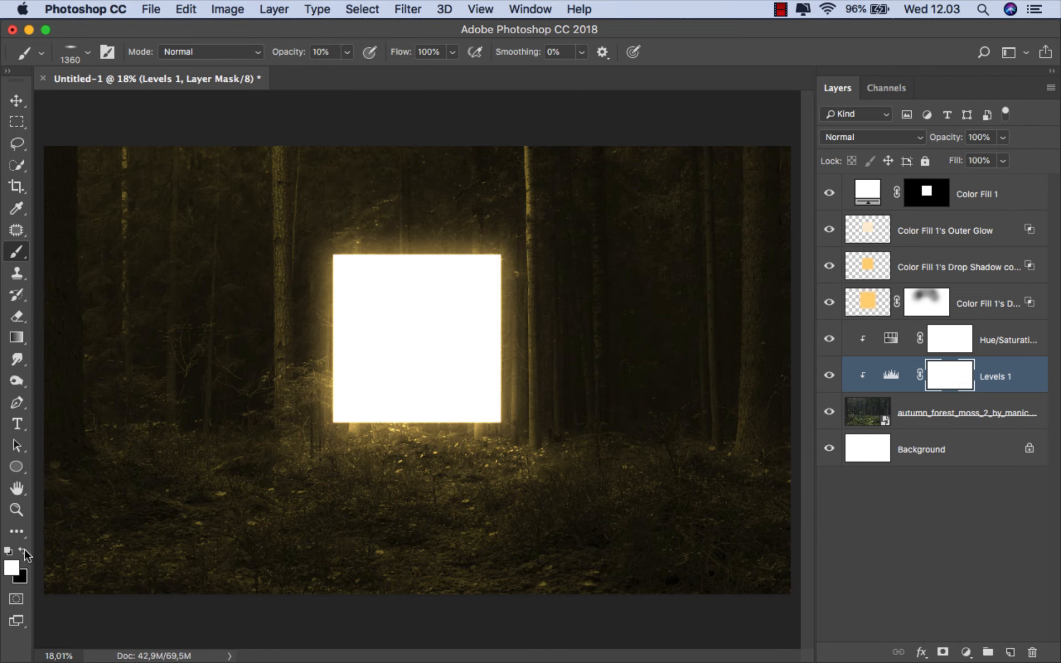
left_click(23, 551)
- Paint the Levels 1 mask with the flattened black brush to brighten the ground beneath and to both sides of the square
mouse_move(503, 466)
left_mouse_down()
mouse_move(529, 463)
mouse_move(282, 473)
mouse_move(373, 459)
left_mouse_up()
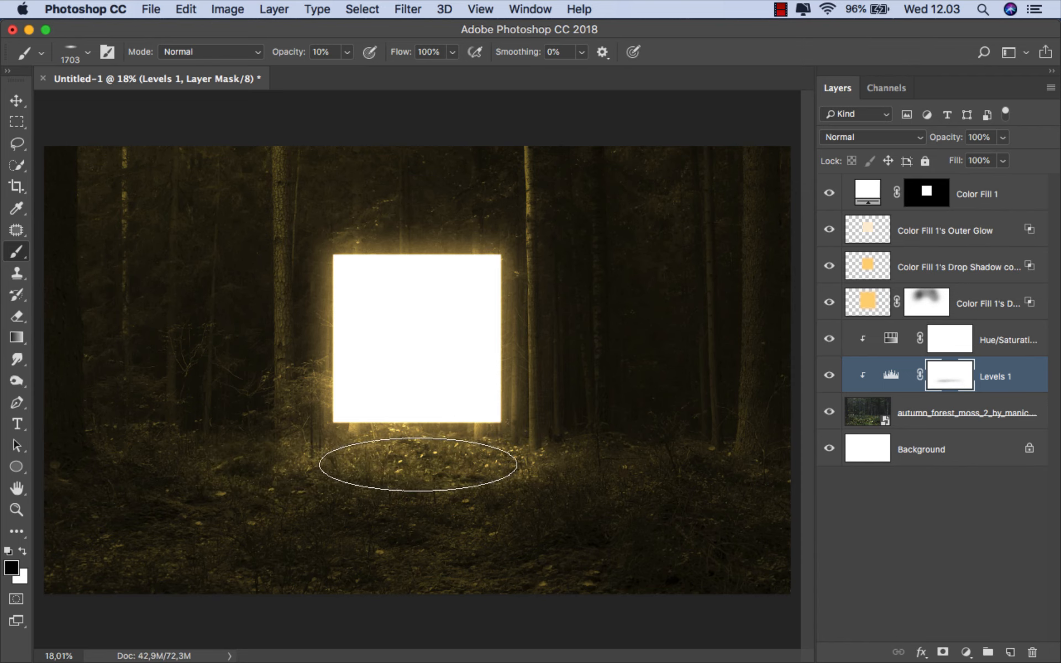
mouse_move(442, 462)
left_mouse_down()
mouse_move(403, 460)
mouse_move(431, 451)
left_mouse_up()
scroll(442, 442, "up", 1)
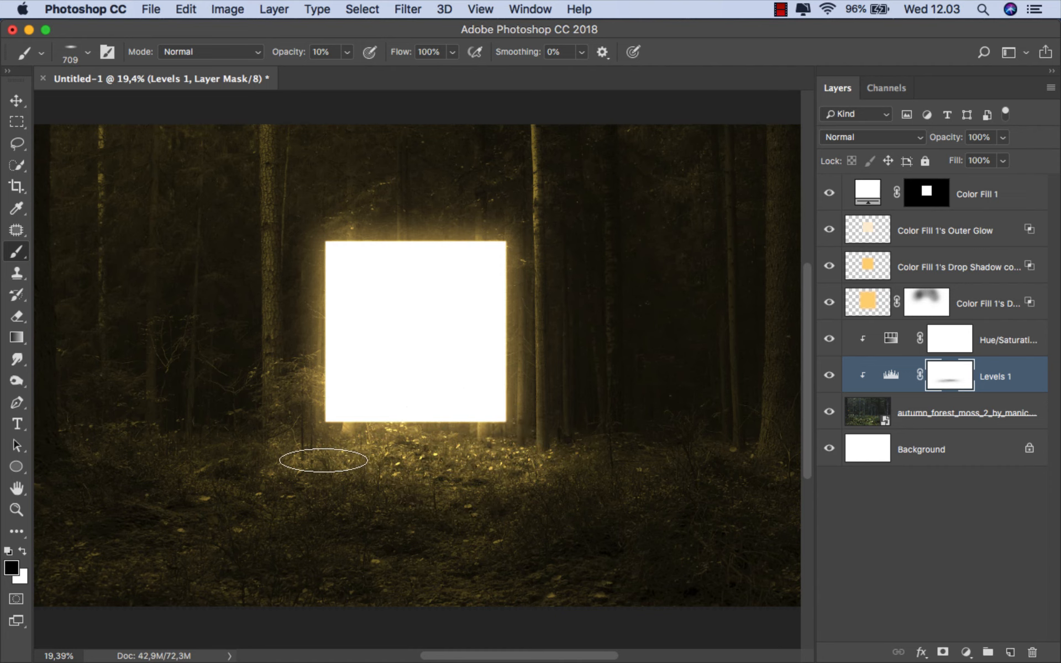
scroll(392, 445, "down", 2)
left_click_drag(396, 448, 415, 448)
left_click_drag(287, 452, 288, 454)
left_click_drag(551, 460, 580, 455)
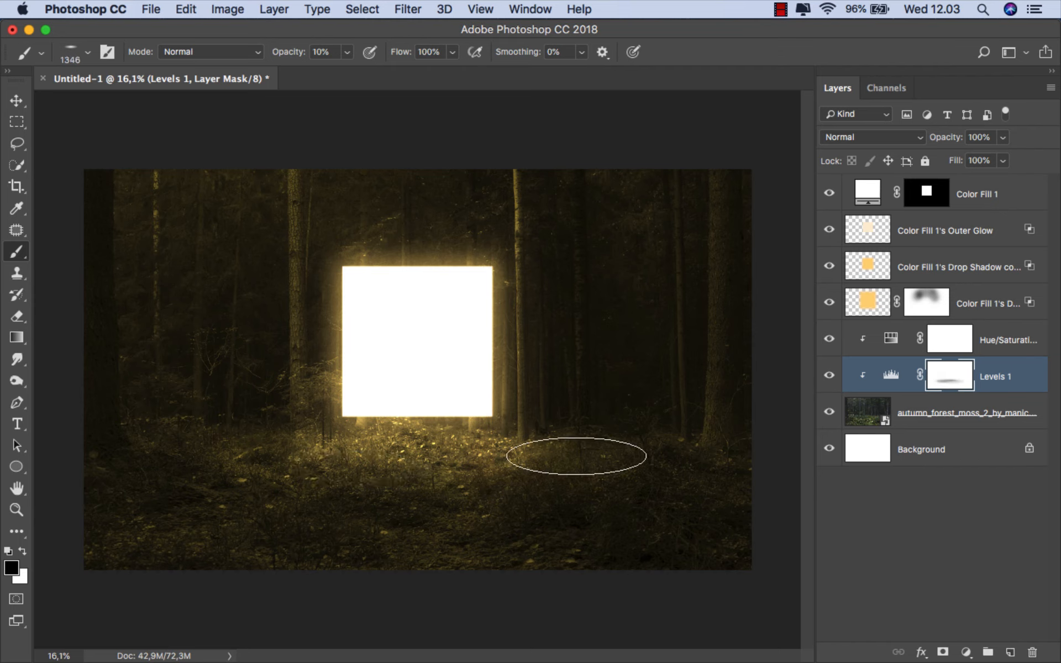
left_click_drag(339, 461, 274, 458)
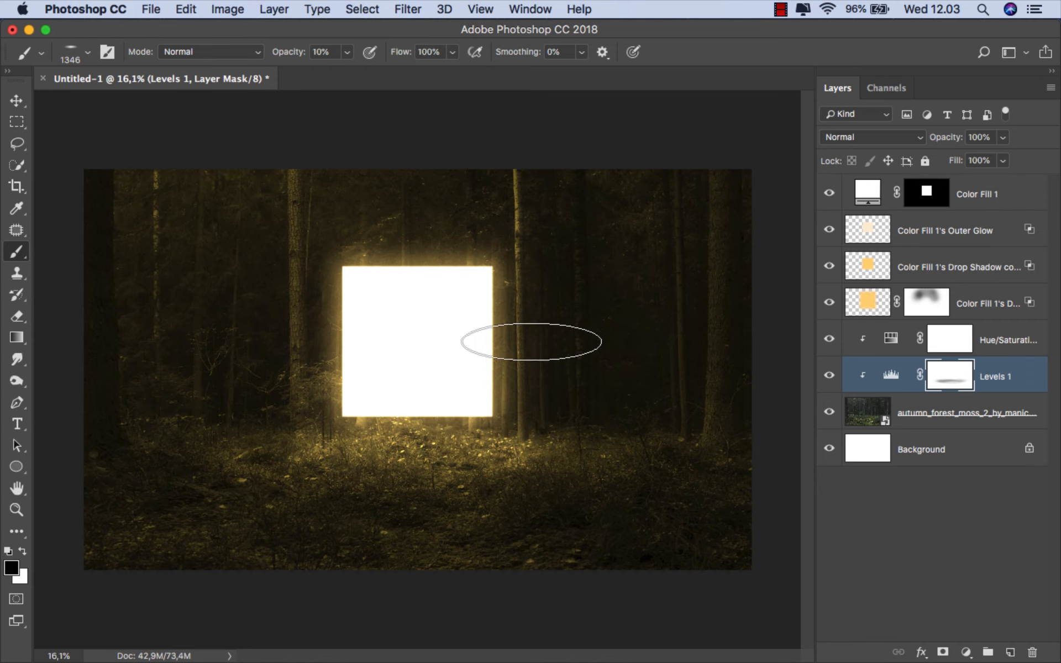
left_click(356, 478)
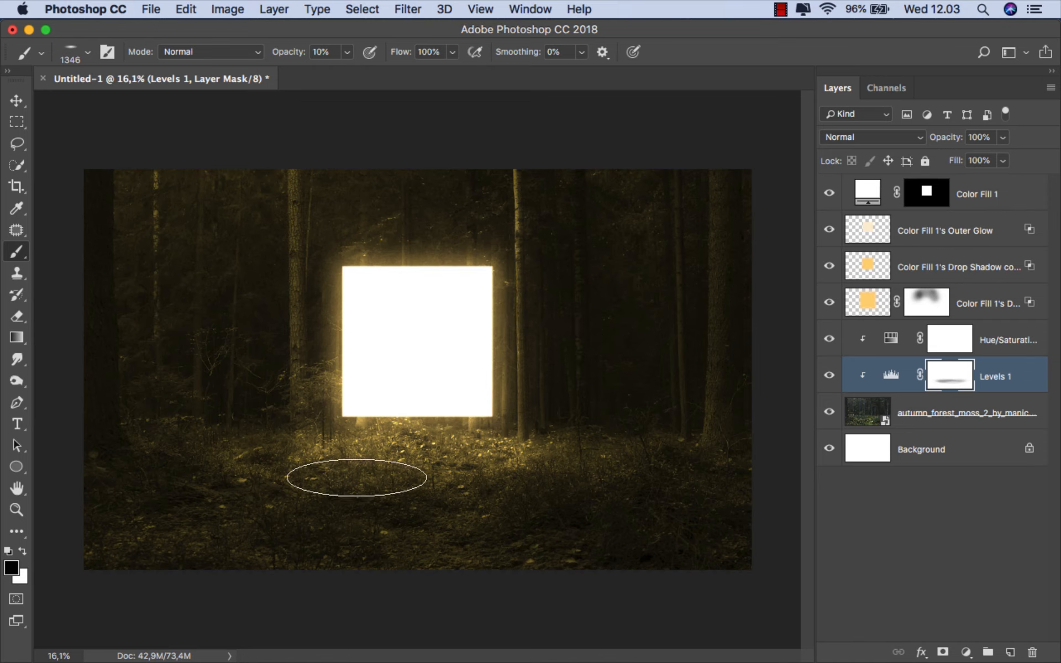
- Switch to the round soft brush at about 152 px and paint the mask along the thick trunk at the photo's far right
right_click(516, 373)
left_click(572, 534)
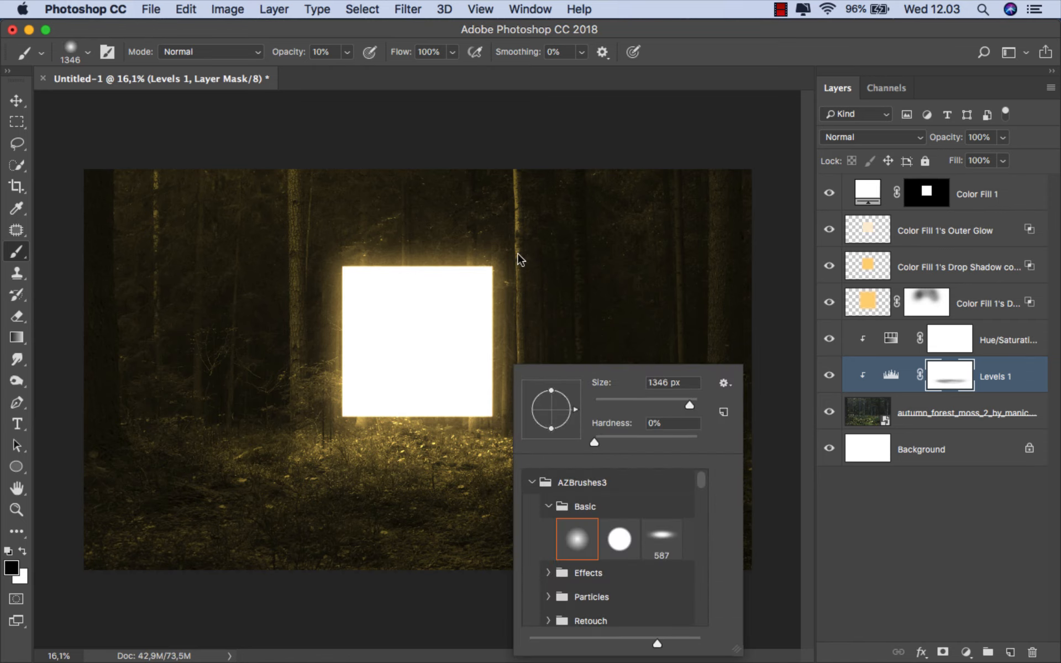
left_click_drag(520, 255, 436, 251)
scroll(731, 226, "up", 2)
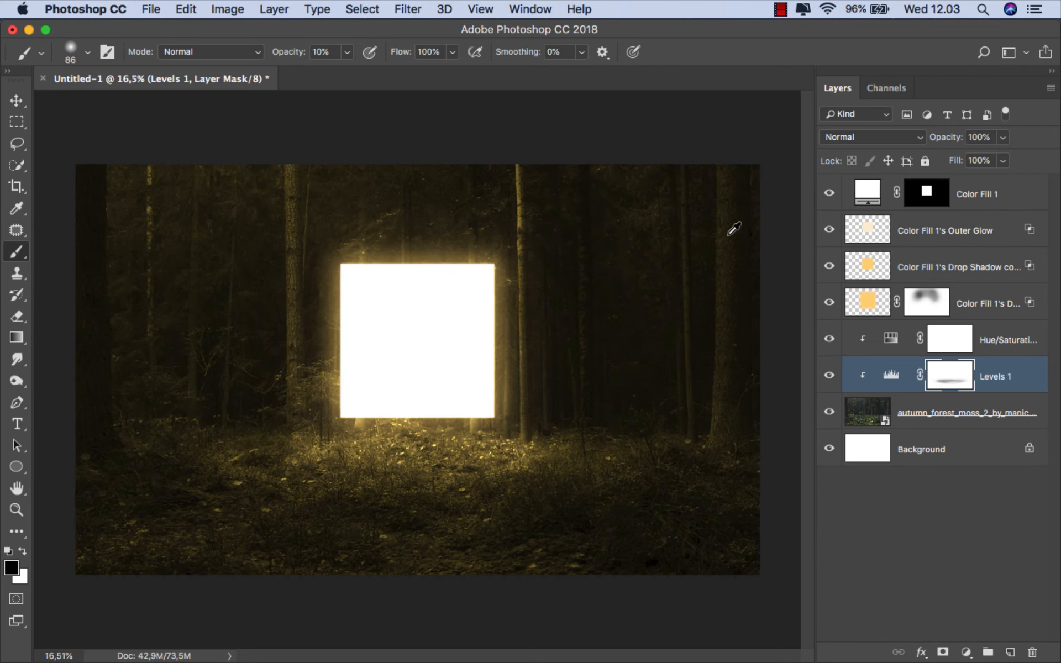
left_click_drag(732, 192, 731, 166)
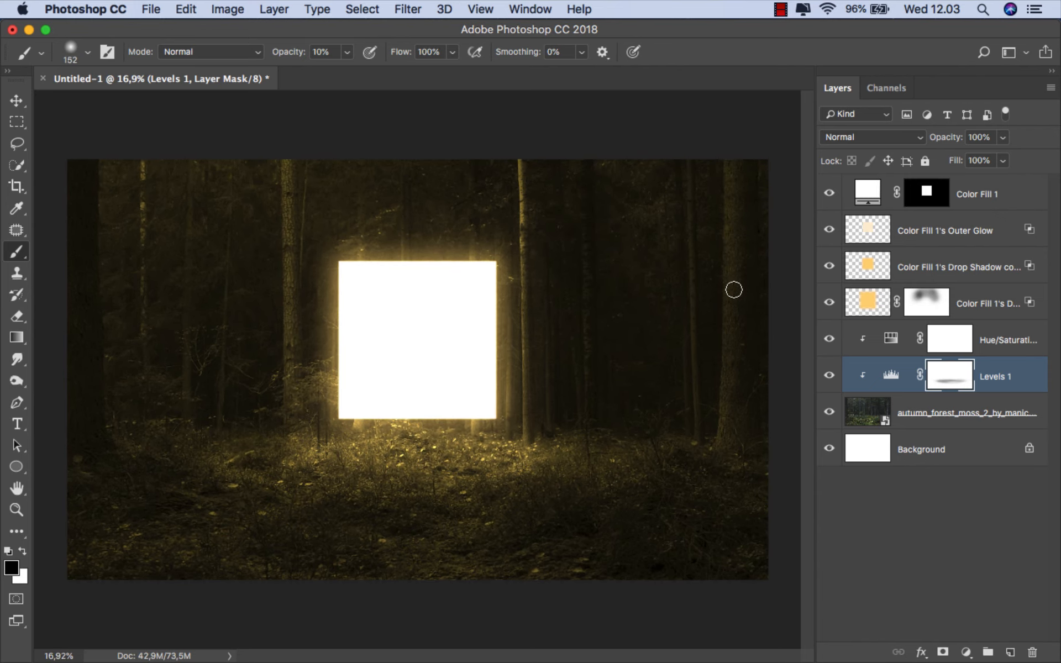
left_click_drag(735, 353, 731, 148)
- Paint the Levels 1 mask along the slim trunk beside the square with a small soft black brush, and compare with the layer hidden
left_click_drag(368, 242, 335, 238)
left_click_drag(528, 447, 527, 311)
mouse_move(534, 452)
left_mouse_down()
mouse_move(524, 310)
mouse_move(526, 338)
left_mouse_up()
scroll(540, 420, "up", 1)
left_click_drag(535, 433, 528, 433)
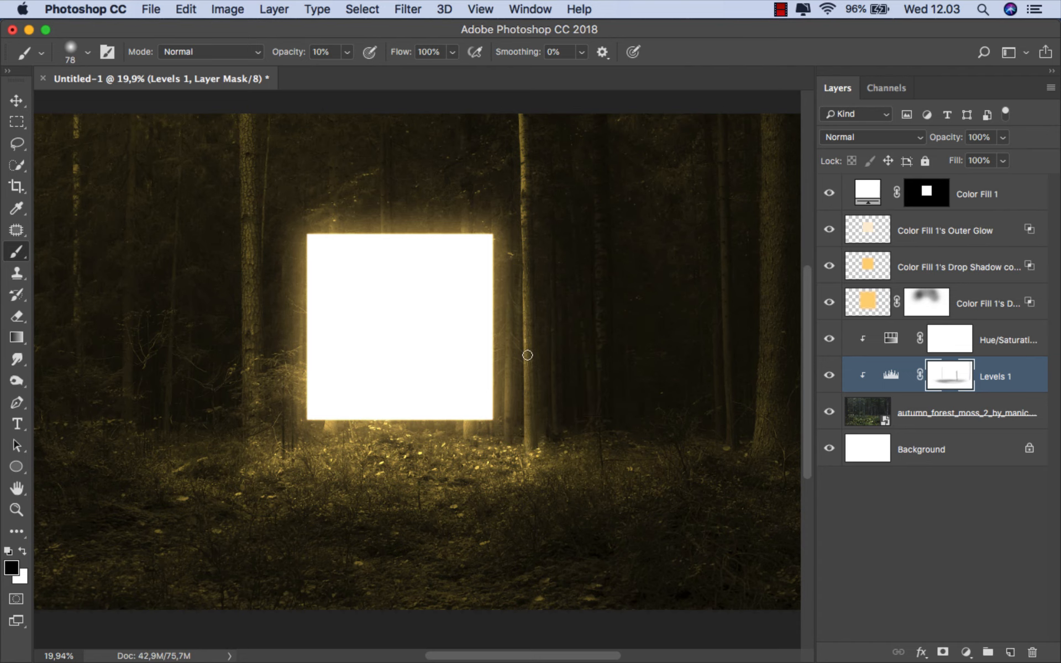
scroll(254, 439, "down", 1)
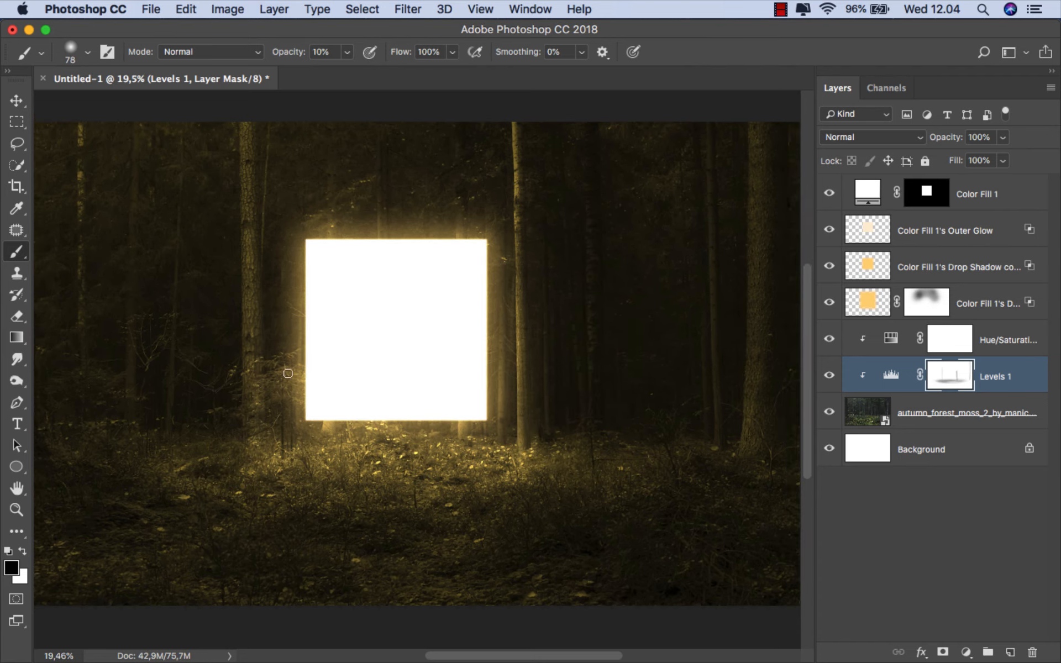
scroll(380, 375, "down", 2)
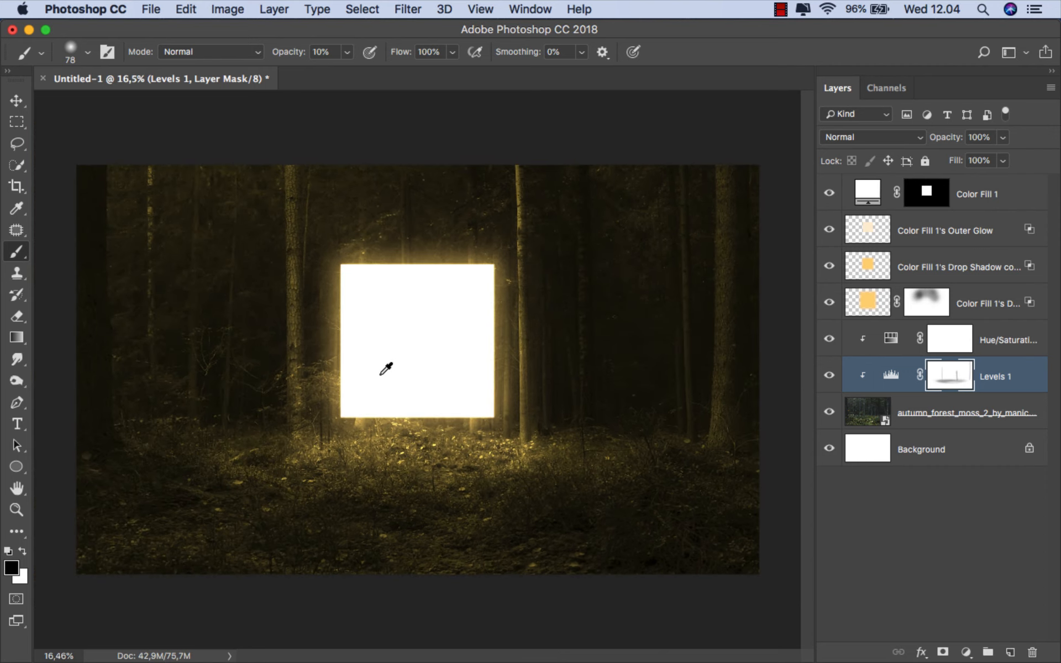
left_click_drag(718, 439, 725, 439)
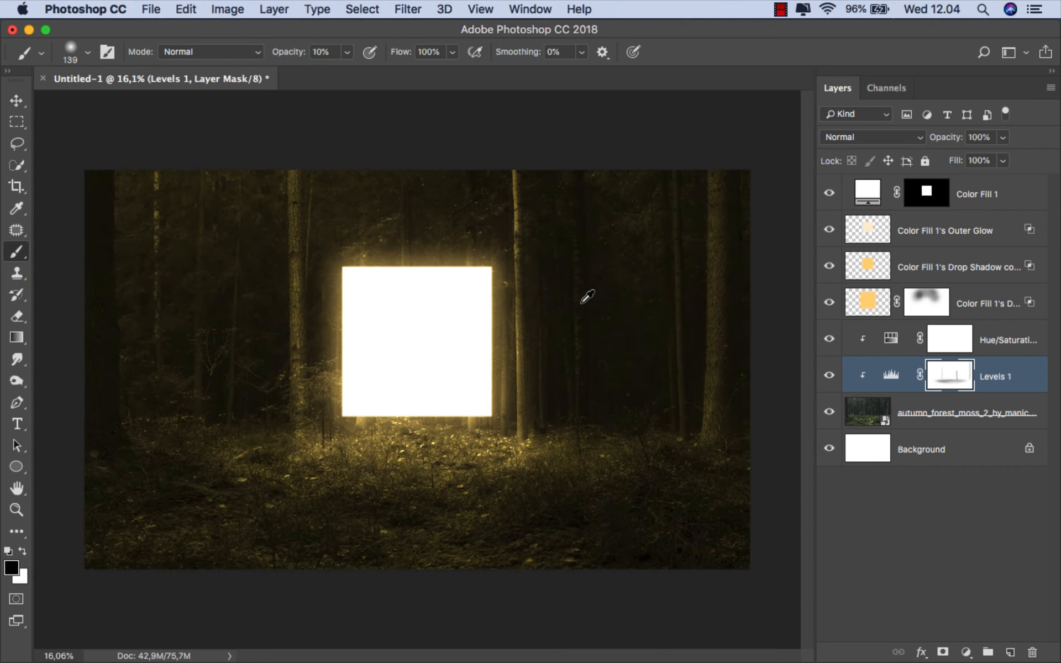
left_click(830, 375)
left_click(830, 375)
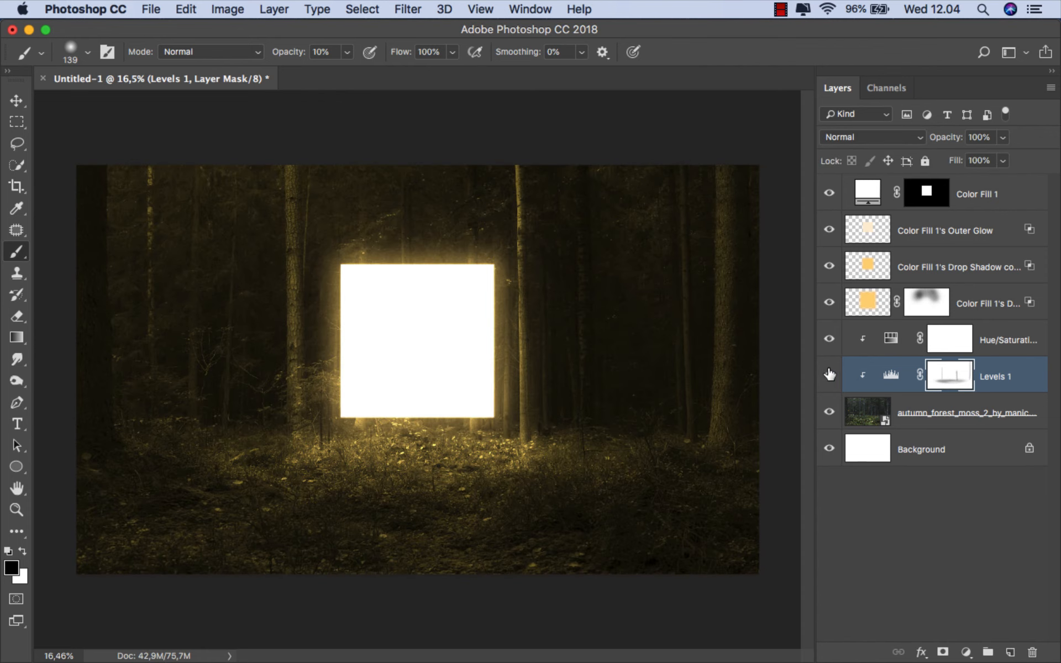
- Place the old_man_001 cutout image from Finder into the document above the Color Fill 1 layer
left_click(993, 374)
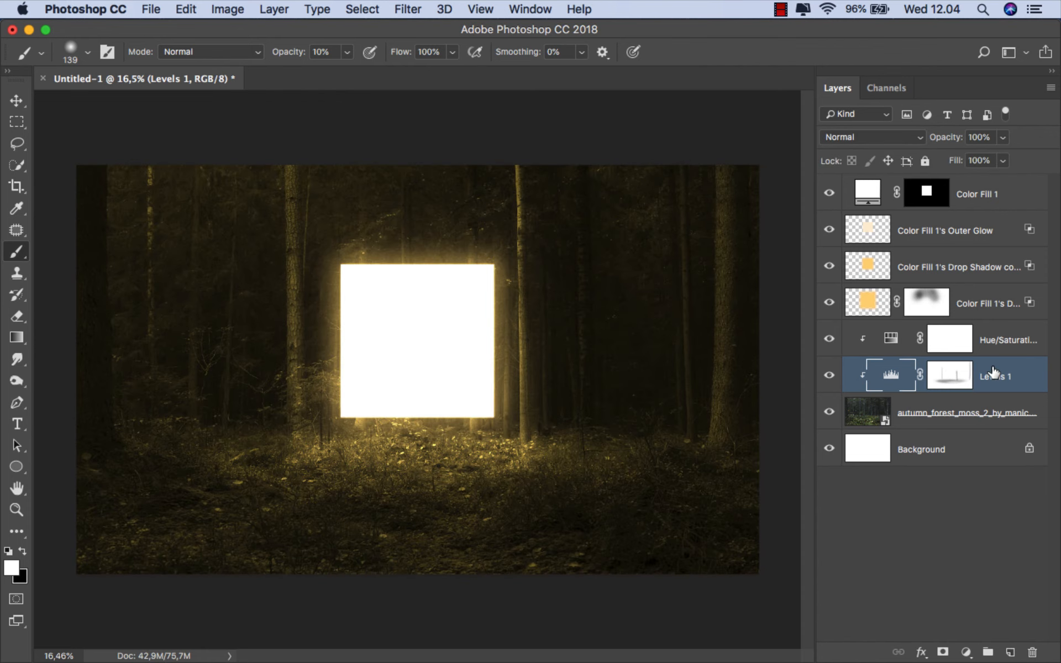
left_click(979, 194)
key("v")
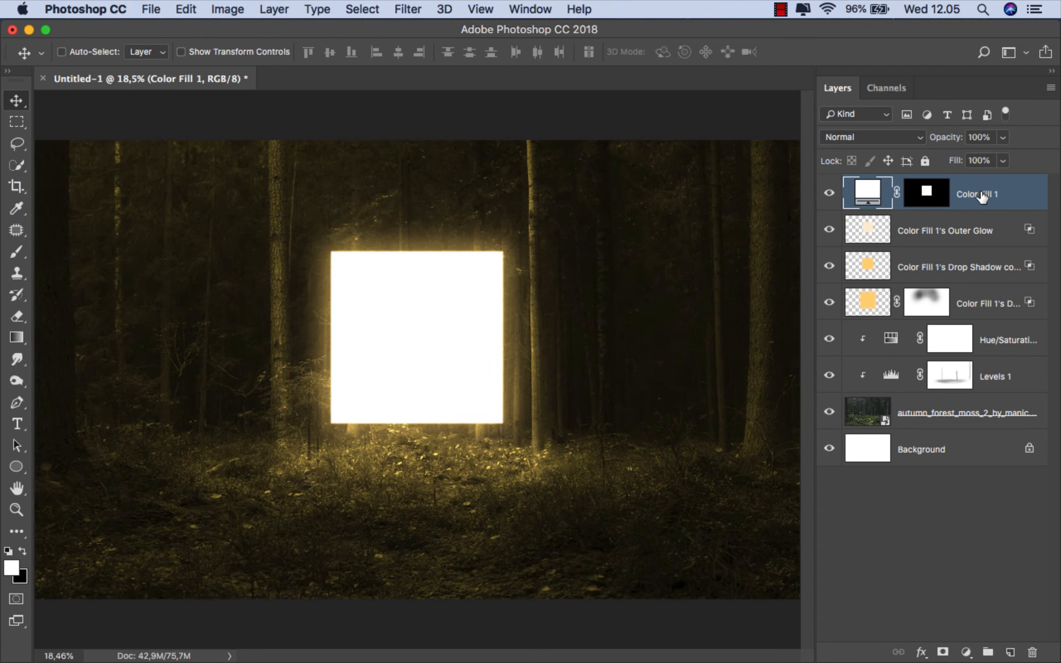
mouse_move(458, 641)
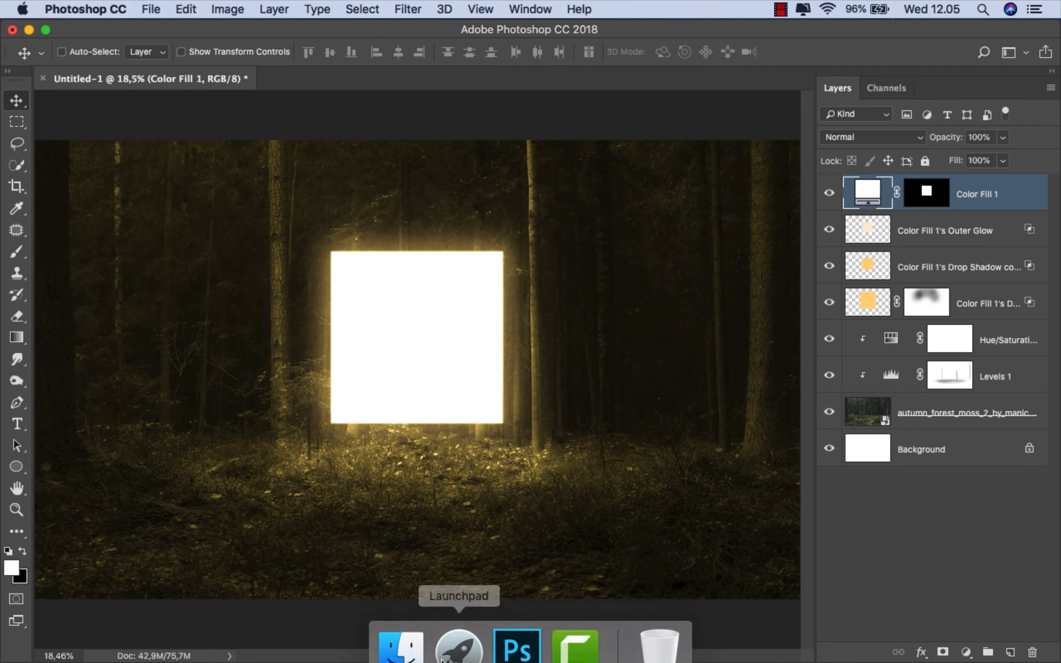
left_click(398, 629)
left_click_drag(467, 132, 436, 395)
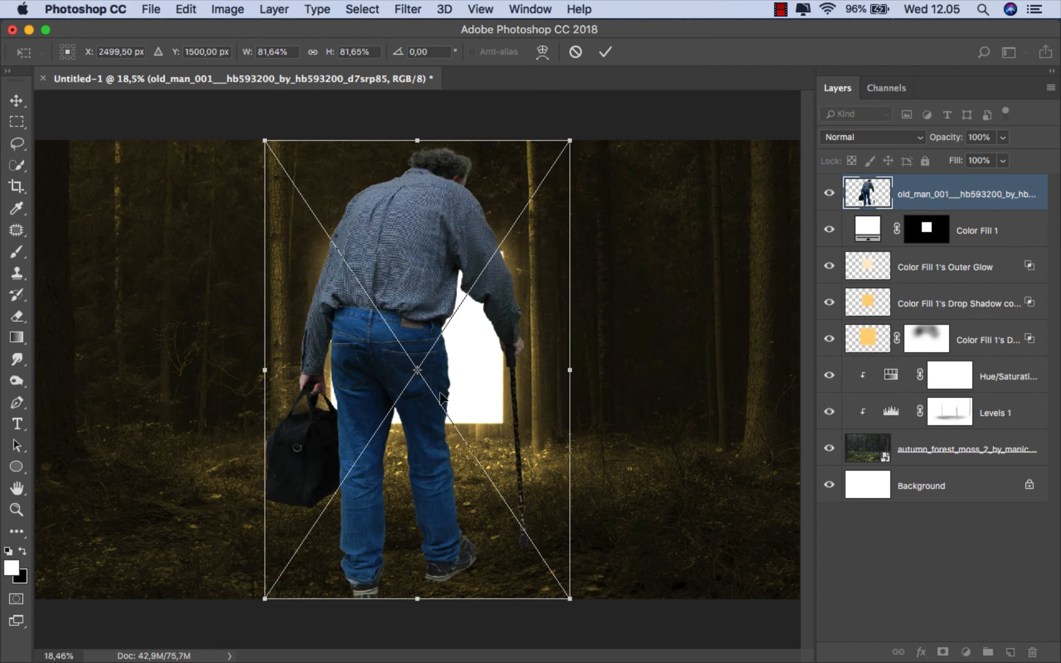
- Scale the old man to 33.36% width and 33.34% height, then position him on the ground in front of the glowing square
left_click_drag(568, 149, 491, 252)
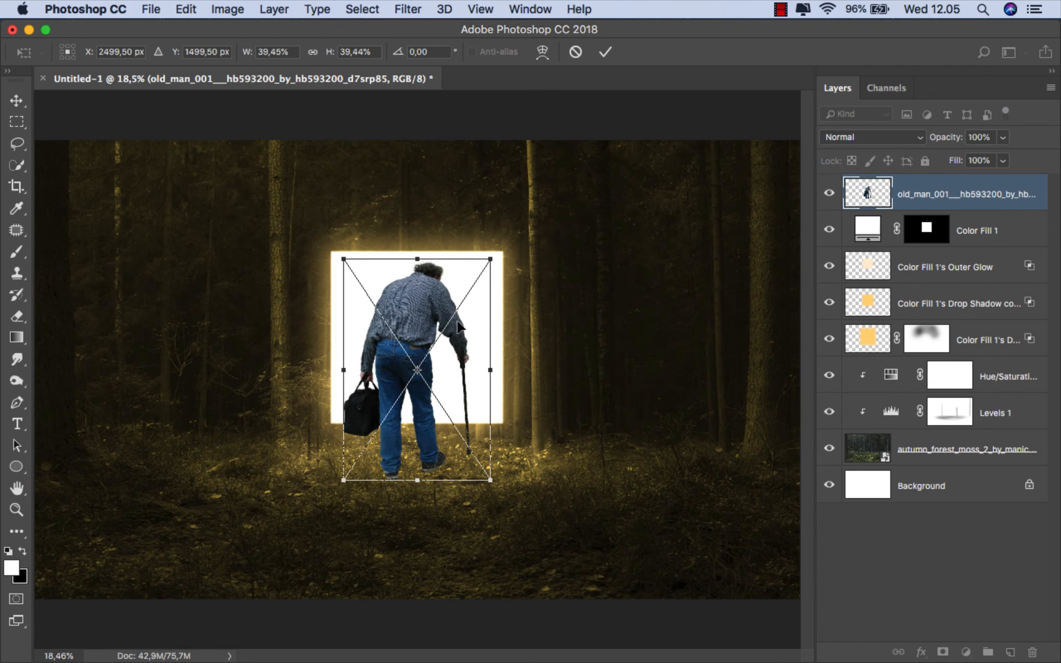
left_click_drag(459, 322, 459, 315)
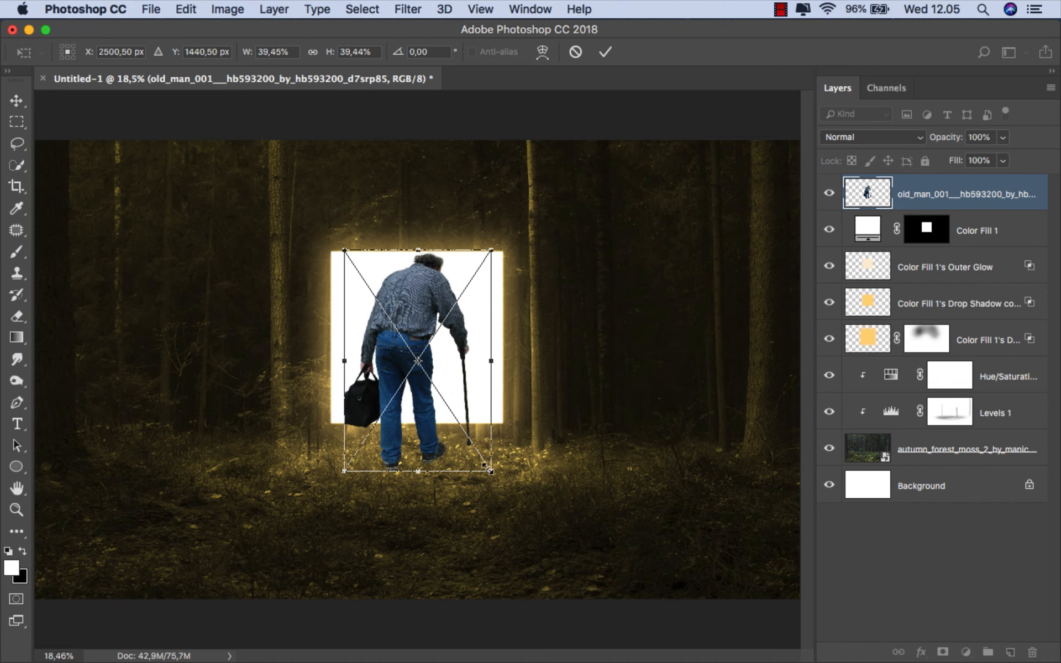
left_click_drag(490, 471, 452, 446)
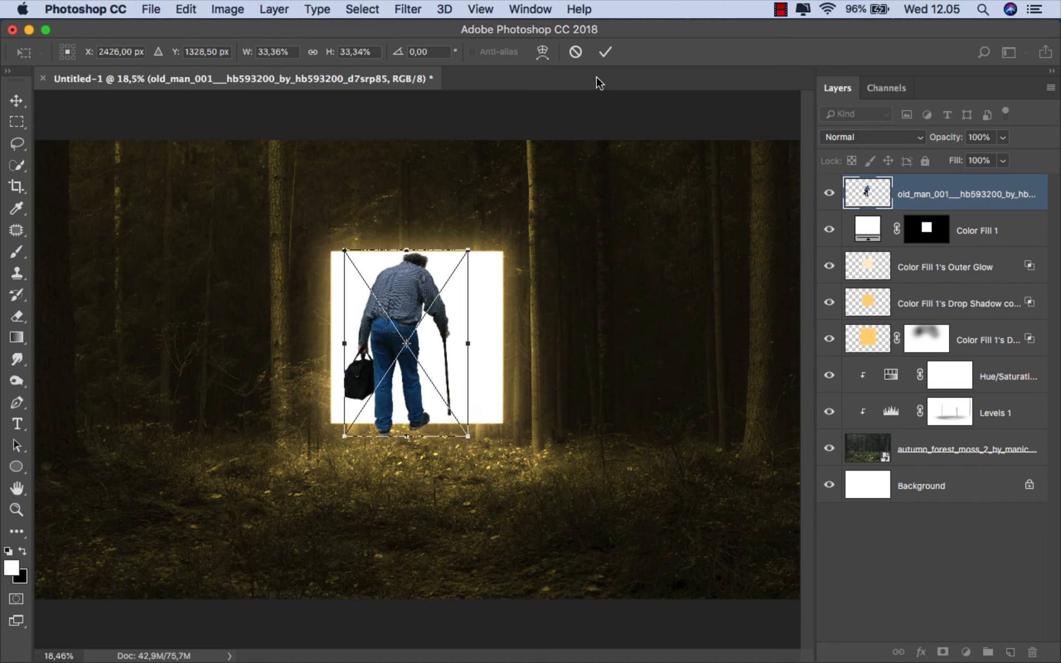
left_click(606, 51)
left_click_drag(426, 332, 414, 415)
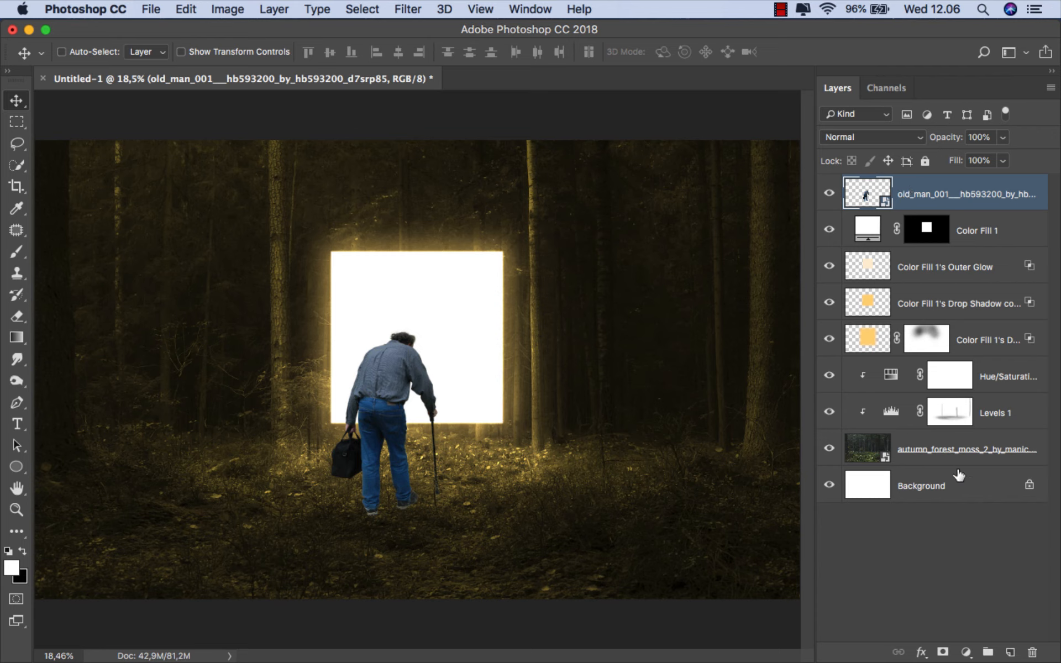
- Add a layer mask to the old man layer and choose the 510 grass-blade brush from the Trees set
left_click(945, 651)
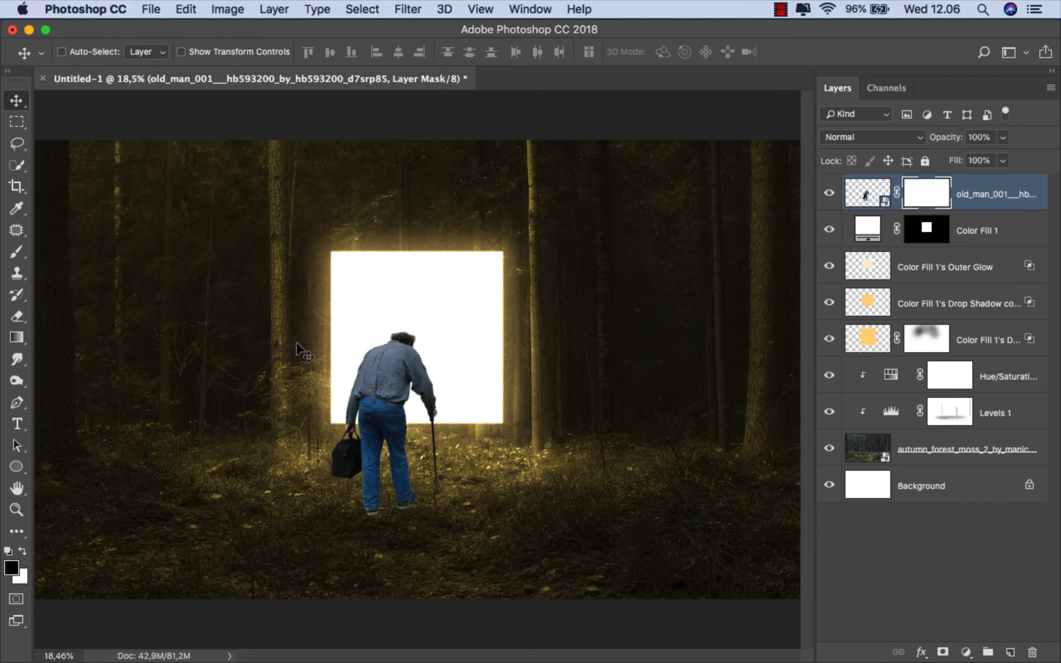
left_click(17, 252)
left_click(82, 253)
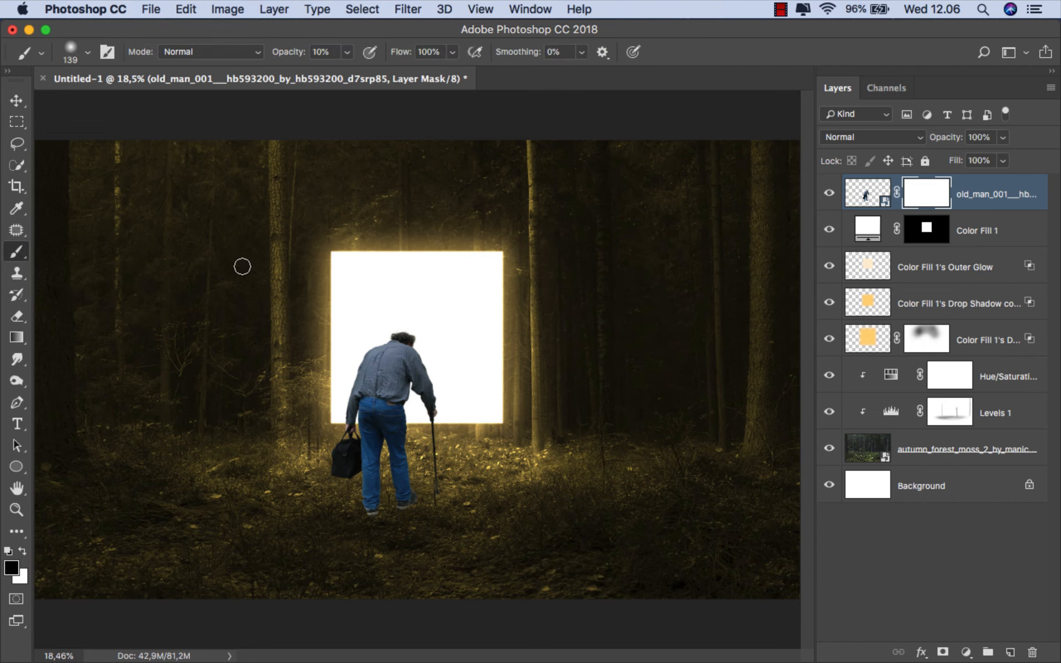
right_click(244, 265)
scroll(436, 390, "down", 5)
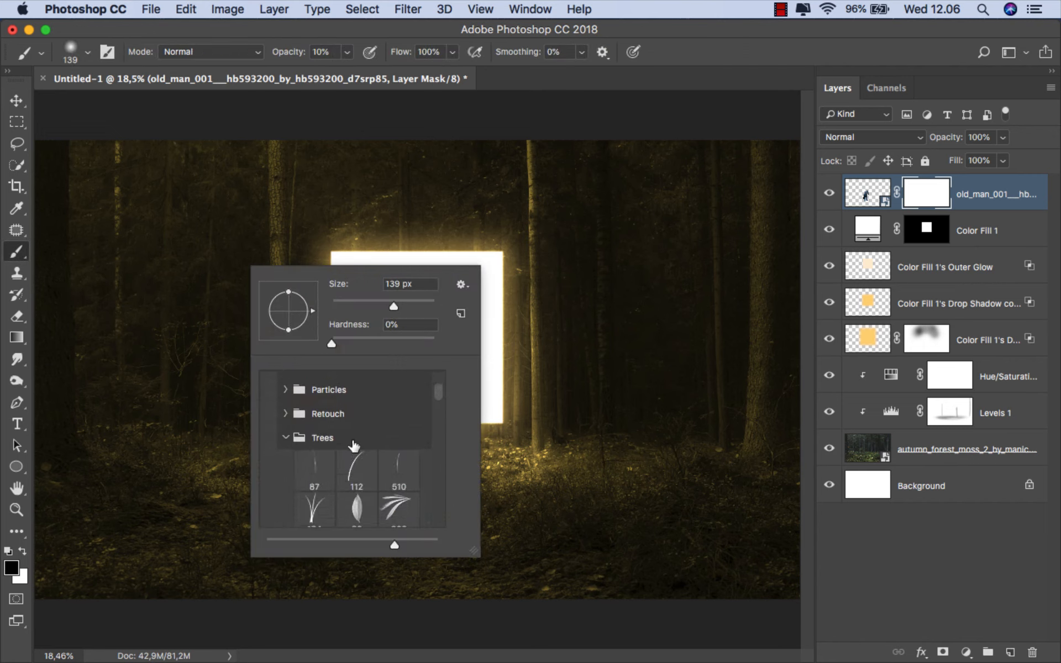
left_click(391, 474)
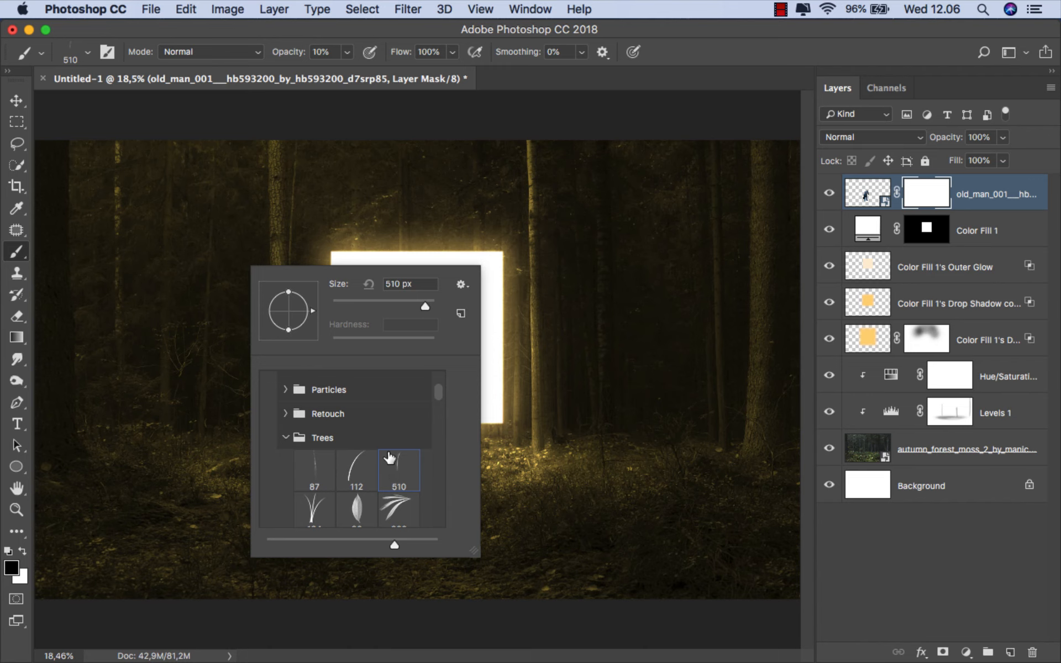
- Set the grass brush to 100% opacity and a size of 81 px
left_click(348, 56)
left_click_drag(346, 72, 480, 72)
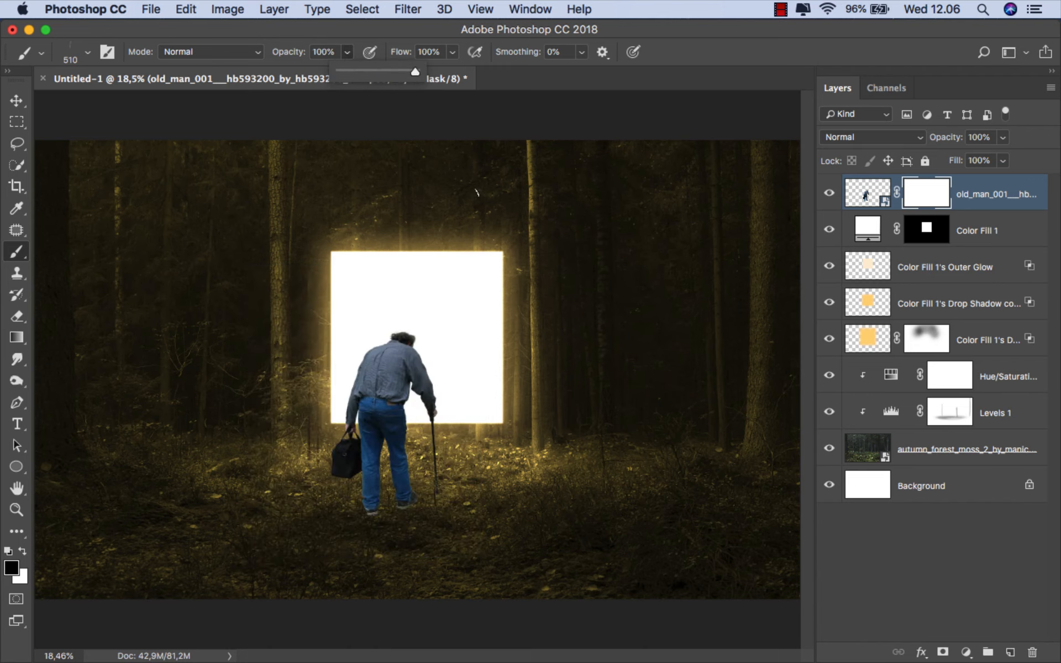
right_click(433, 461)
left_click_drag(586, 404, 564, 413)
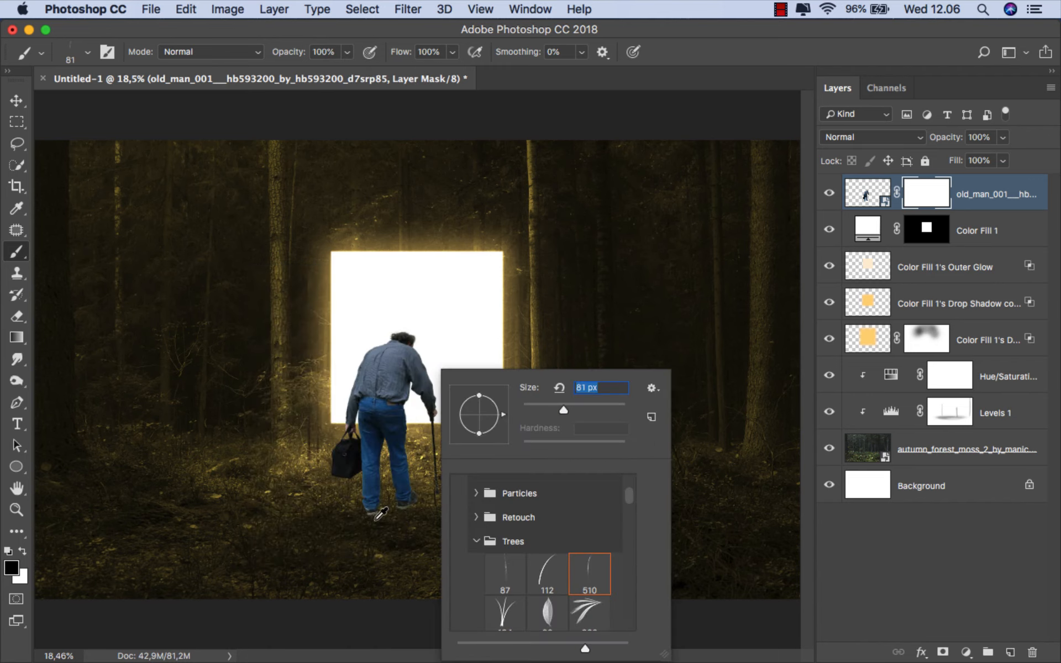
- Paint the old man's mask along the soles of both shoes with a 49 px grass brush to blend them into the ground
scroll(376, 520, "up", 12)
left_click_drag(378, 496, 361, 494)
scroll(518, 450, "up", 2)
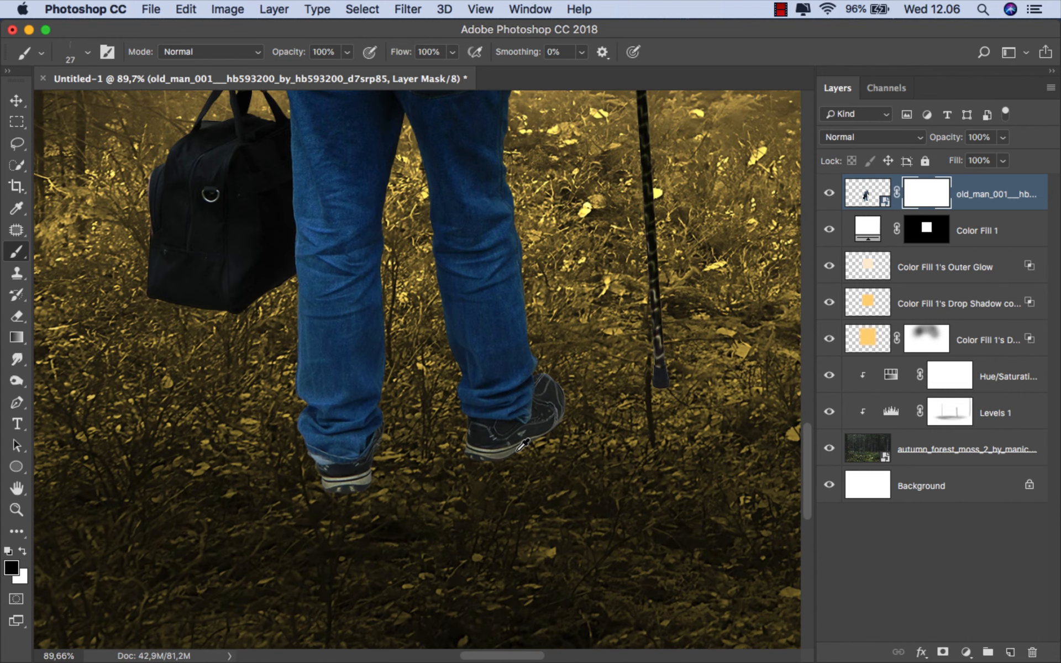
scroll(523, 445, "up", 7)
mouse_move(519, 448)
left_mouse_down()
mouse_move(509, 454)
mouse_move(517, 461)
left_mouse_up()
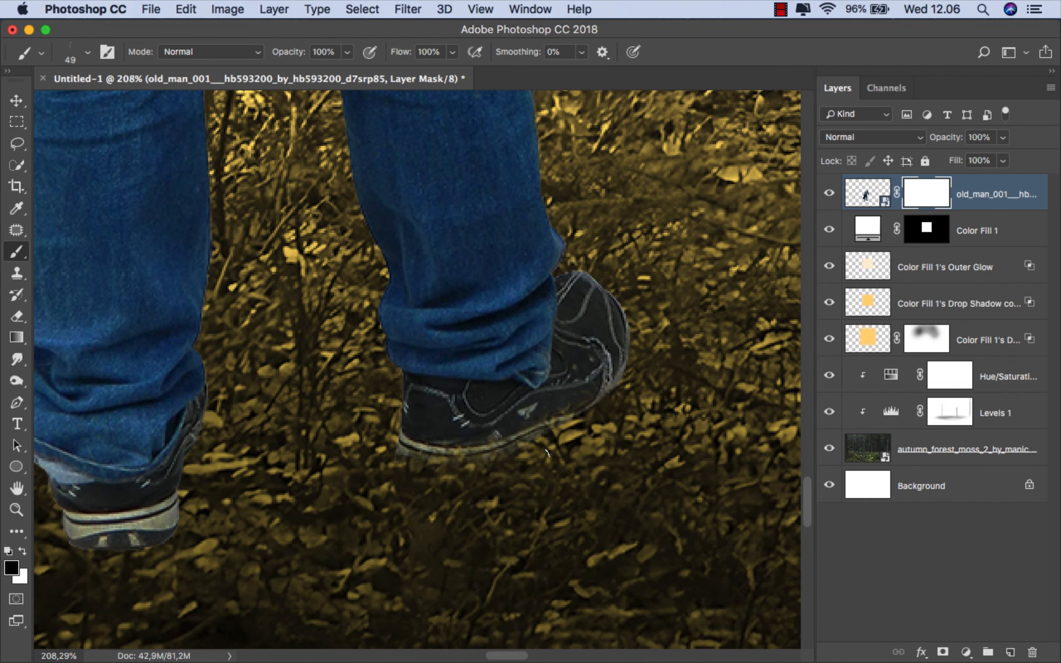
scroll(628, 408, "down", 4)
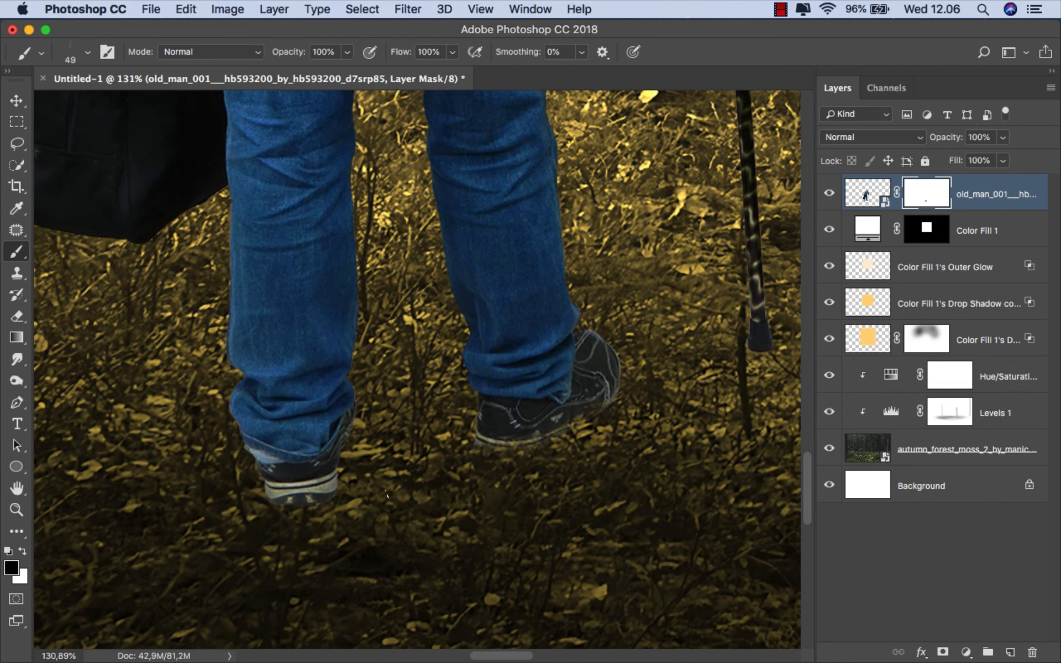
mouse_move(299, 500)
left_mouse_down()
mouse_move(317, 493)
mouse_move(279, 497)
mouse_move(301, 481)
left_mouse_up()
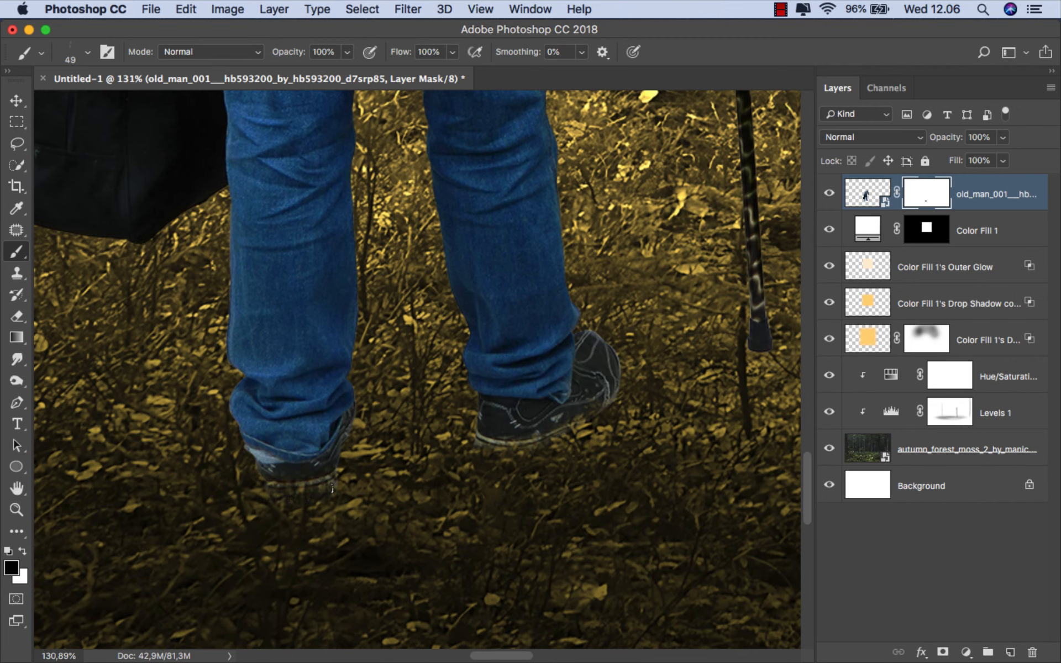
mouse_move(490, 445)
left_mouse_down()
mouse_move(558, 437)
mouse_move(588, 418)
left_mouse_up()
- Mask the tip of the walking cane with a 39 px grass brush so it sinks into the grass
left_click_drag(708, 422, 436, 505)
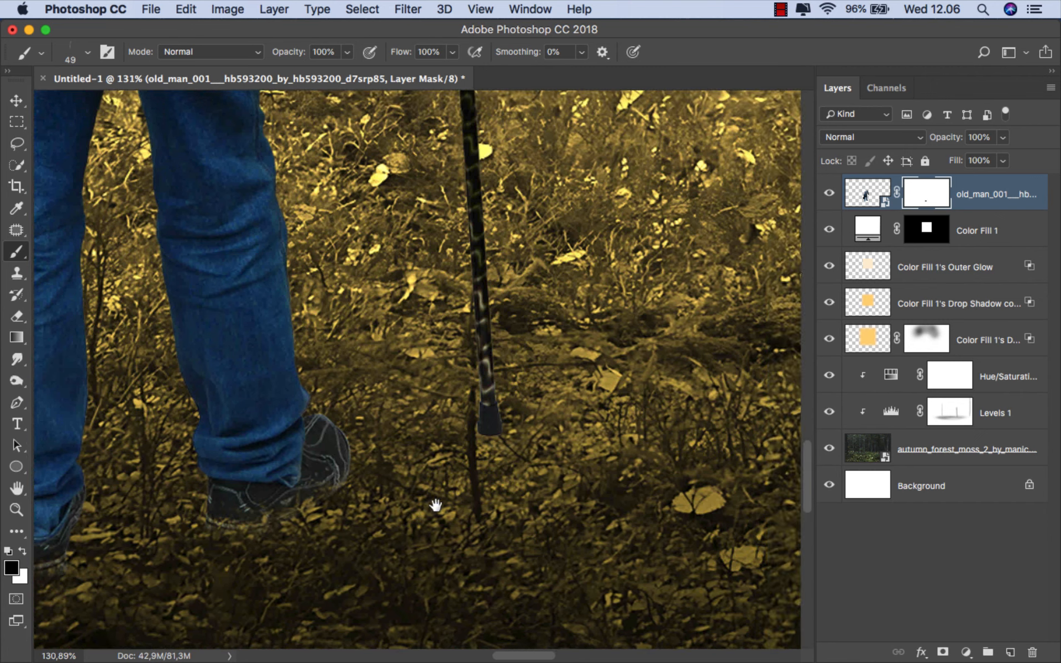
left_click_drag(503, 437, 539, 437)
left_click_drag(499, 442, 482, 442)
left_click_drag(471, 431, 510, 435)
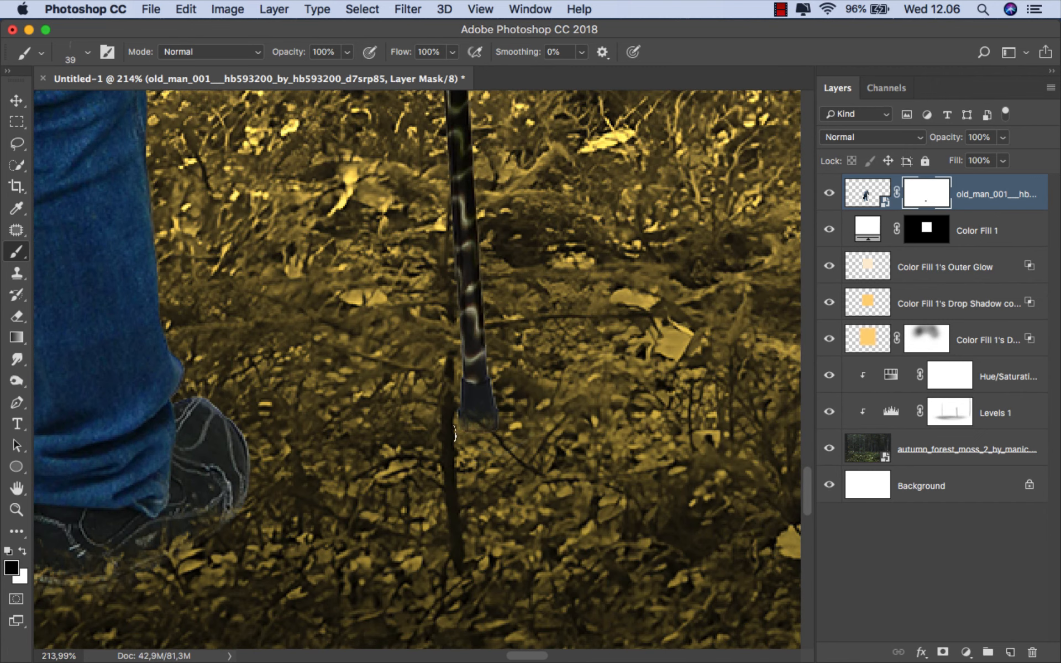
scroll(547, 466, "down", 5)
key("super+0")
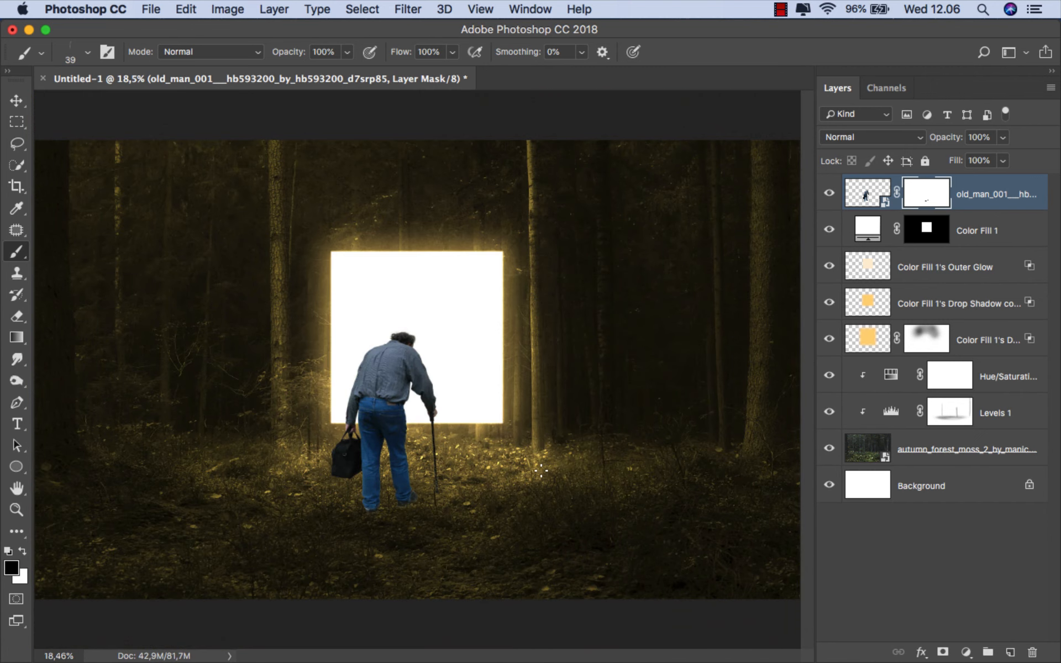
- Add a Hue/Saturation adjustment clipped to the old man layer with saturation at -37
left_click(994, 205)
key("v")
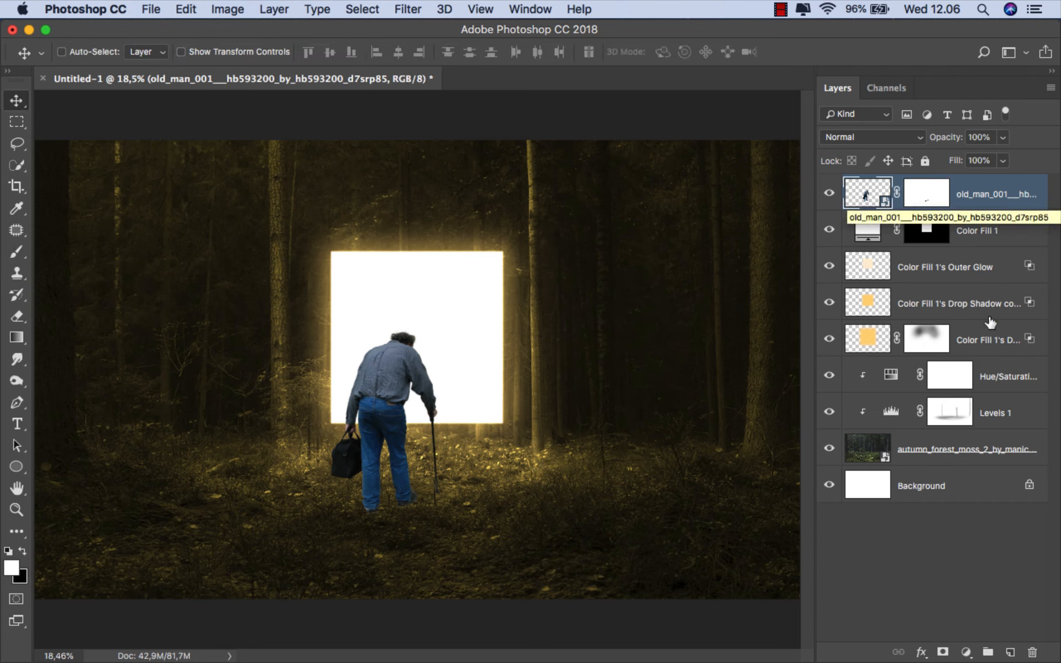
left_click(966, 652)
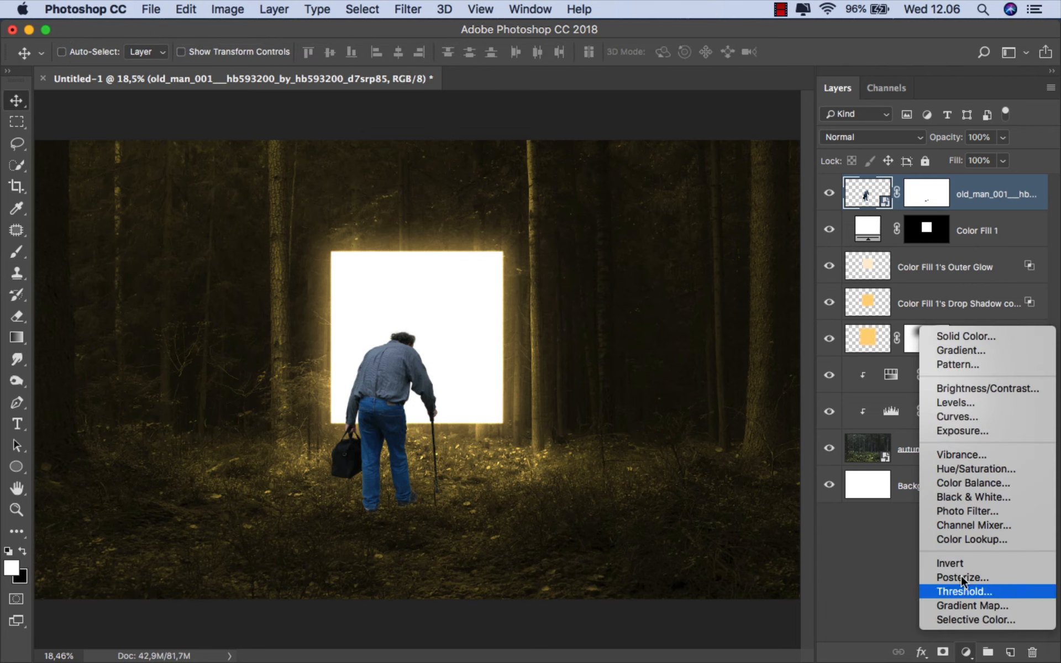
left_click(967, 469)
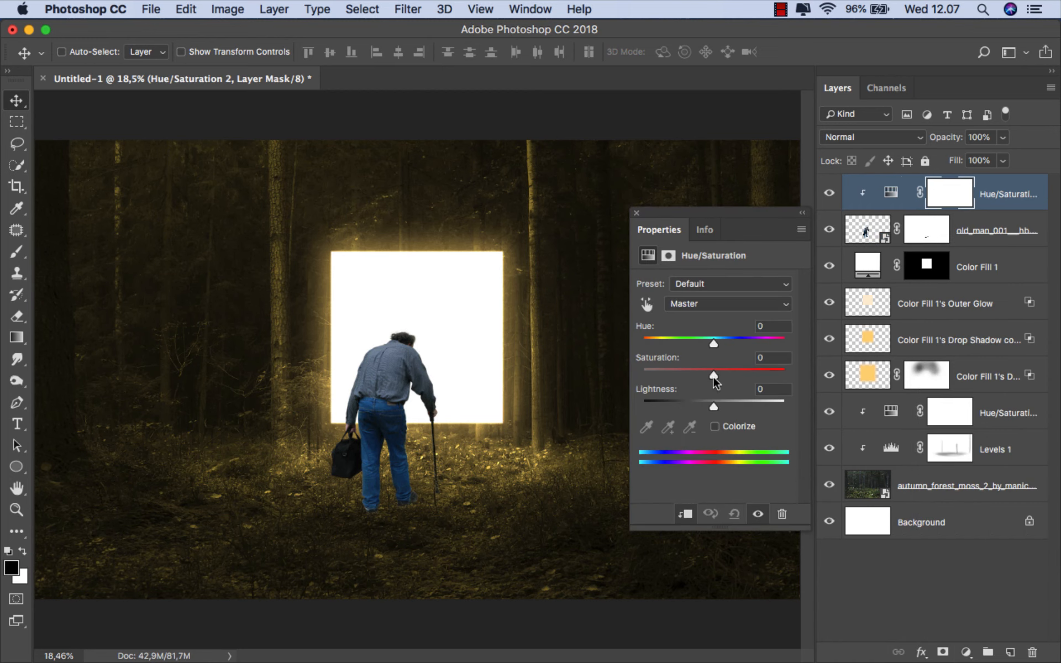
left_click_drag(713, 374, 688, 377)
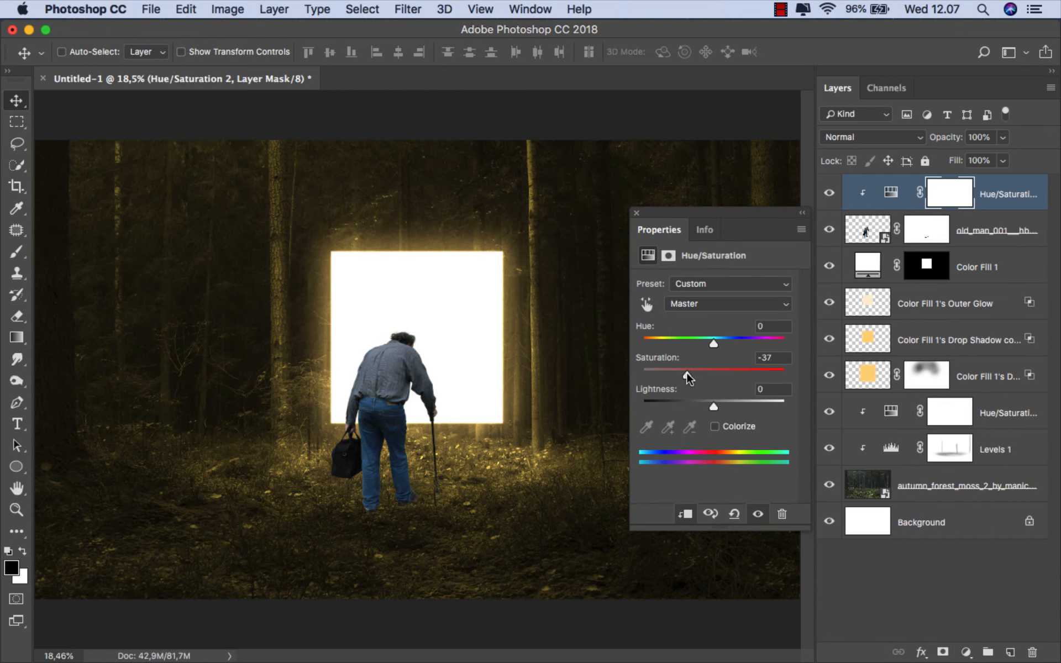
left_click(636, 214)
- Add a Levels adjustment clipped to the old man, lowering the output white level to 134 and nudging the input black level
left_click(993, 195)
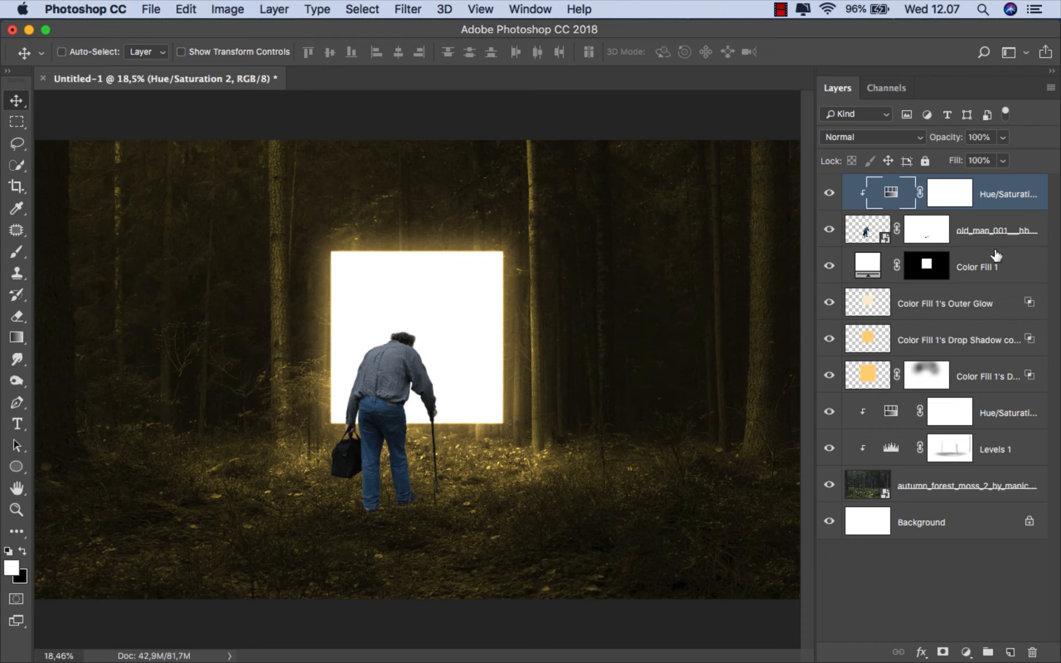
left_click(967, 652)
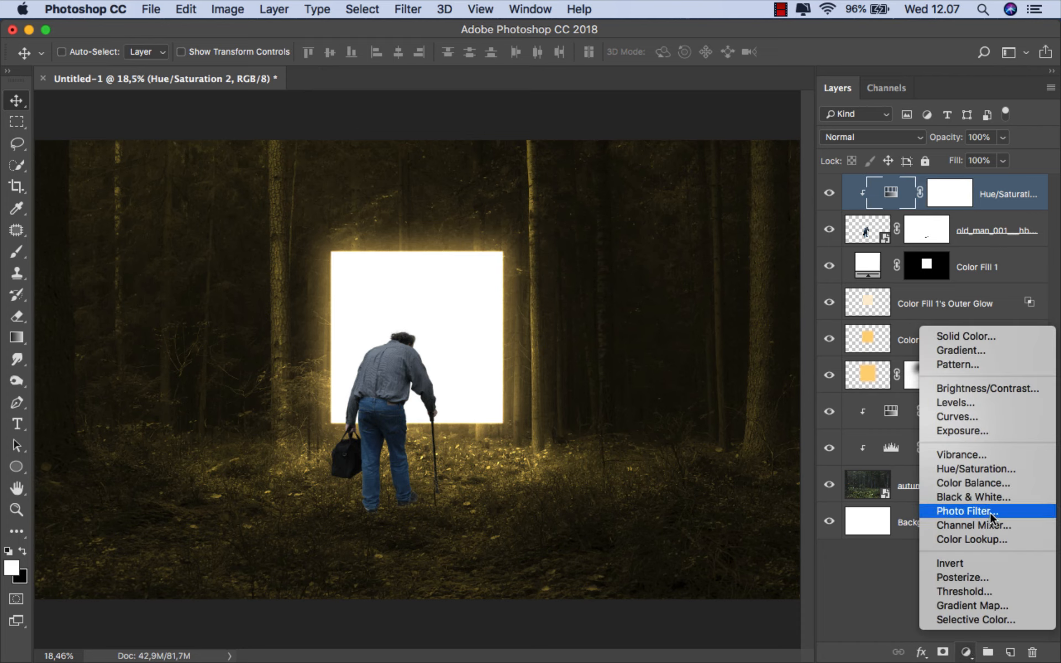
left_click(991, 403)
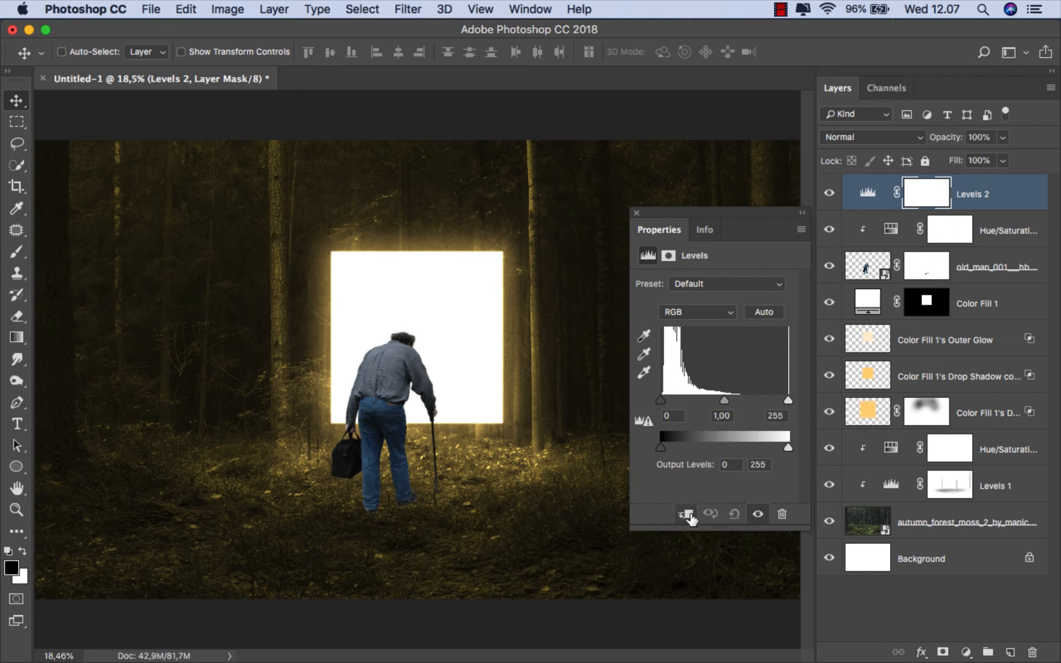
left_click(684, 514)
left_click_drag(788, 448, 727, 449)
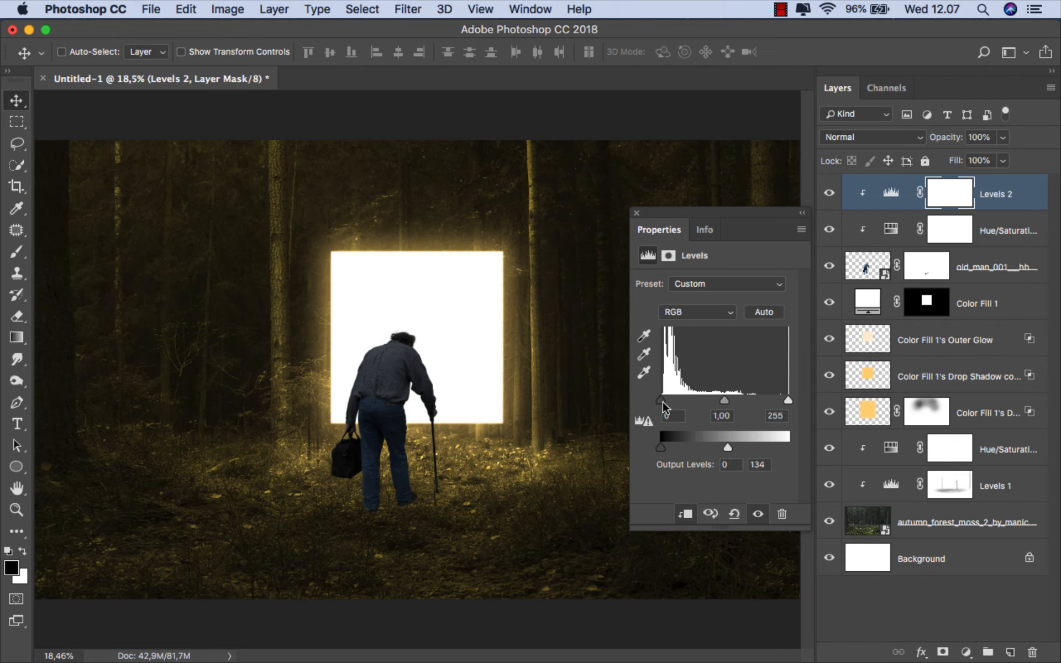
left_click_drag(661, 401, 664, 402)
left_click(636, 212)
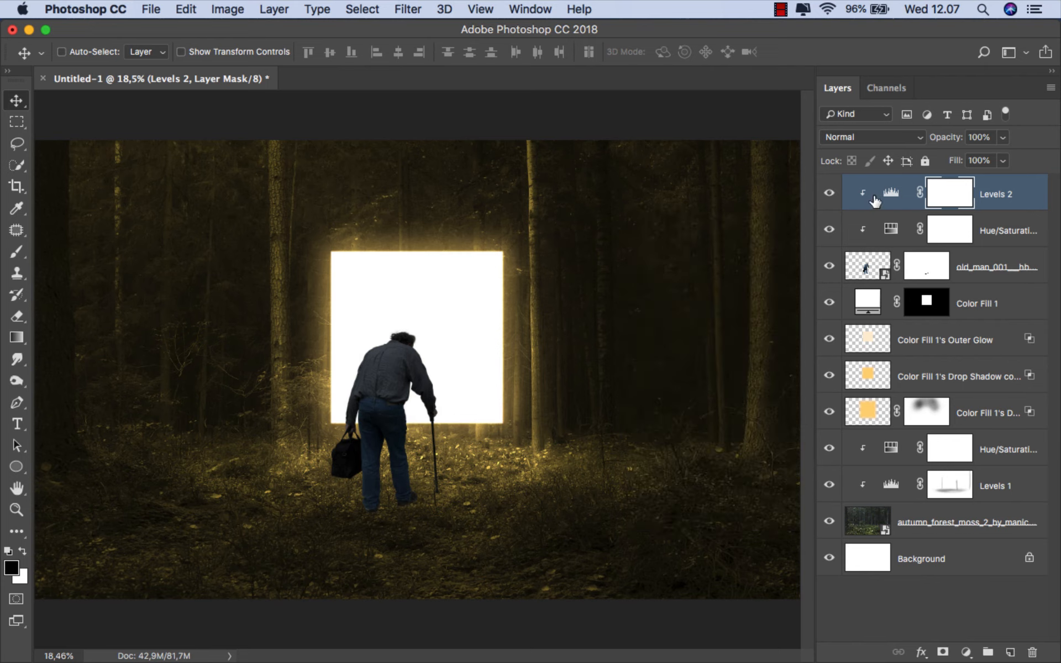
- Add a Color Balance adjustment clipped to the old man and shift its midtones toward yellow and red
left_click(828, 194)
left_click(828, 193)
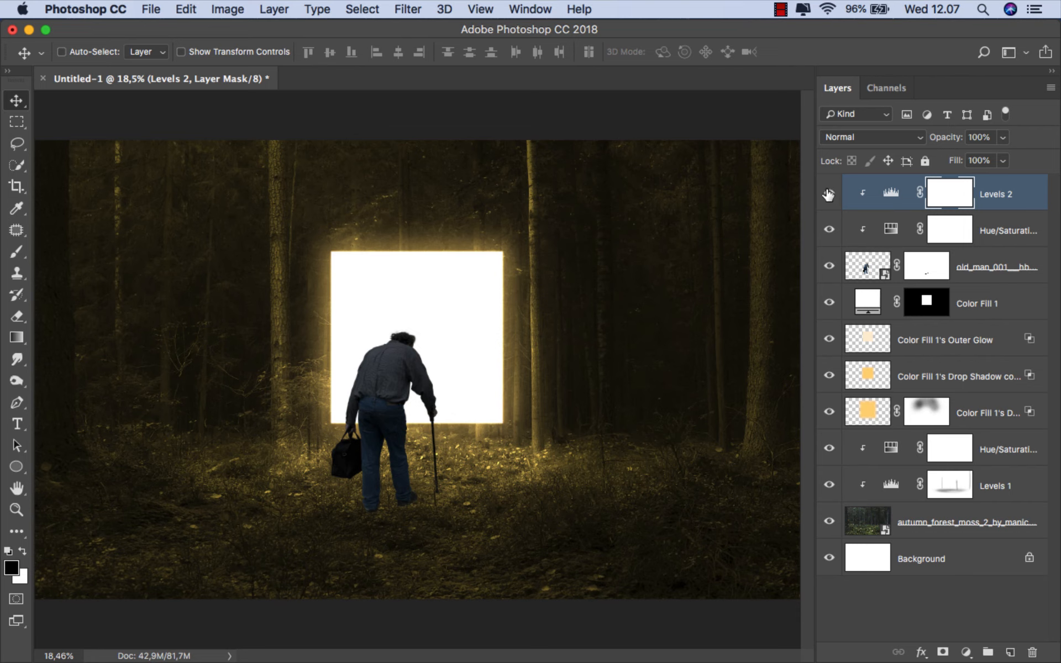
left_click(1003, 200)
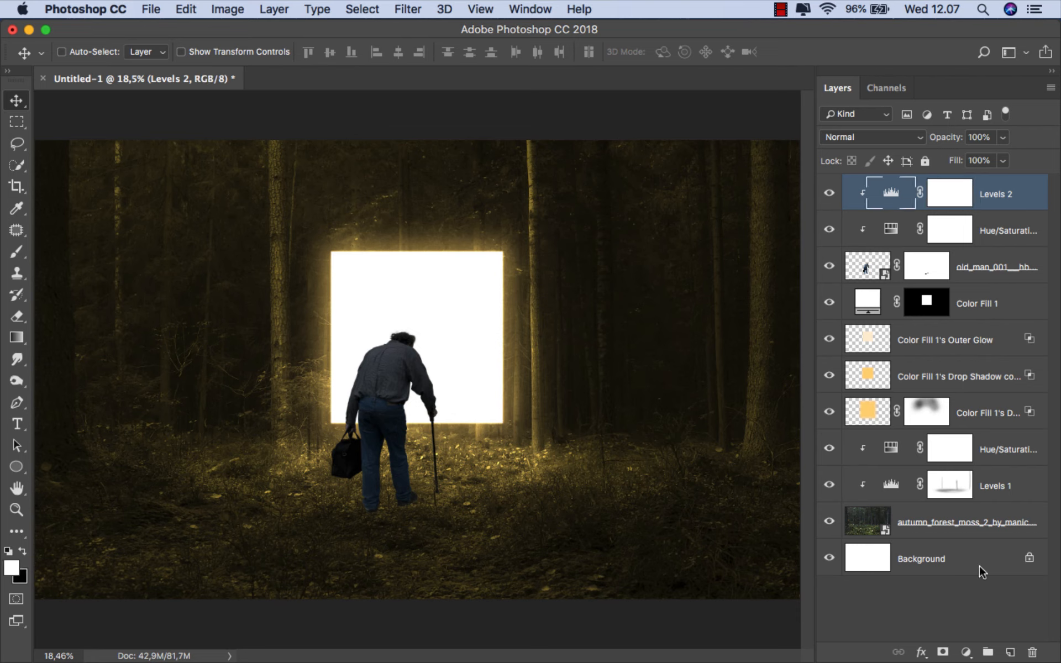
left_click(966, 653)
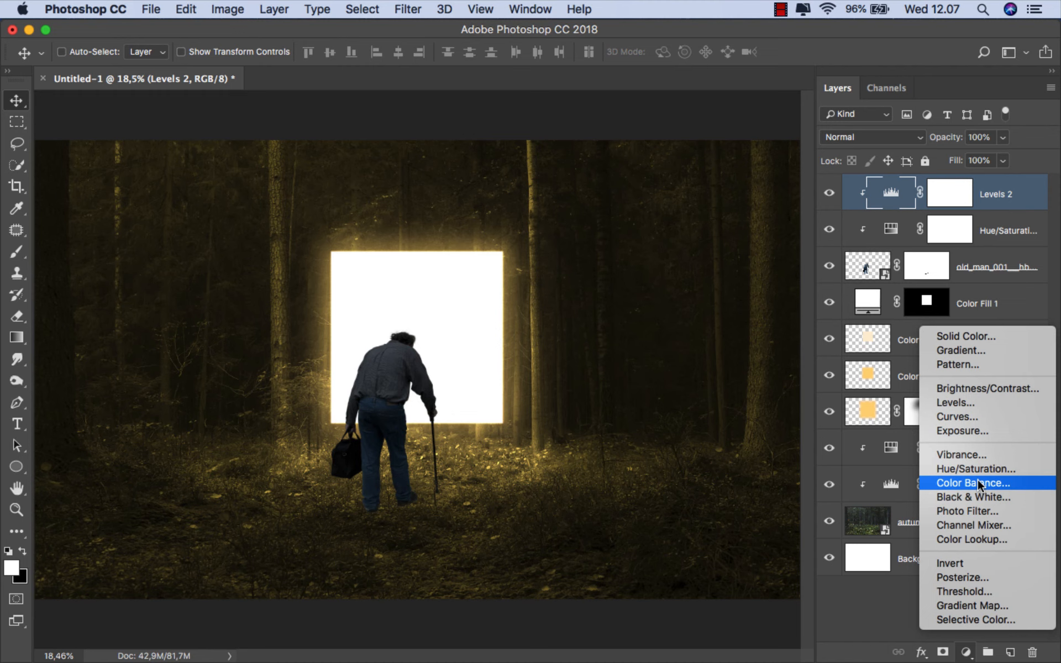
left_click(980, 487)
left_click(689, 513)
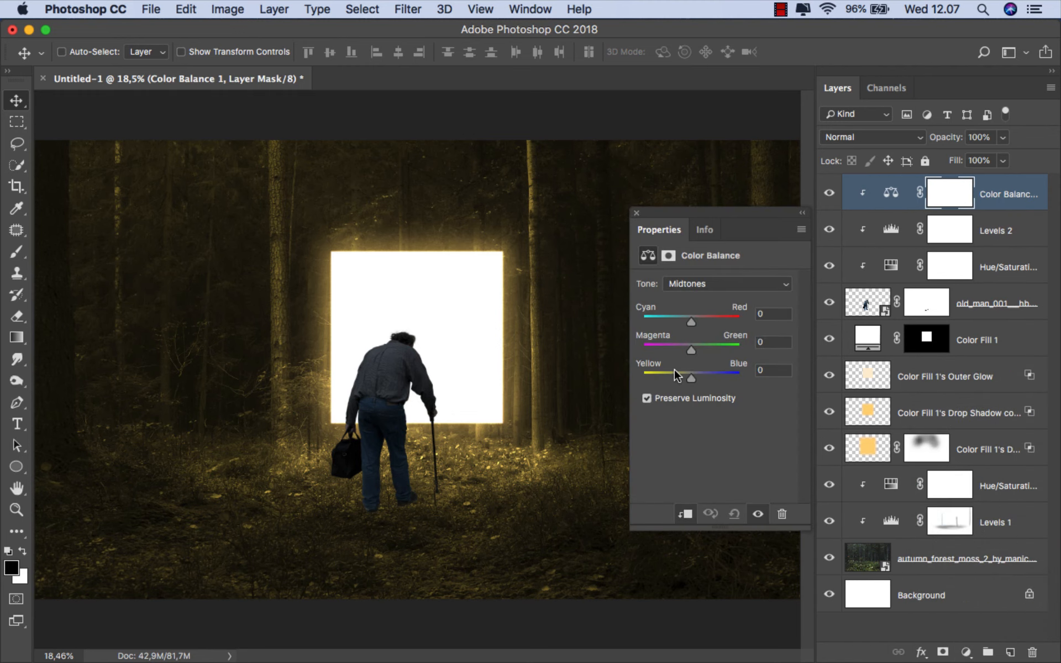
left_click_drag(672, 370, 671, 370)
left_click_drag(691, 322, 706, 317)
left_click(637, 213)
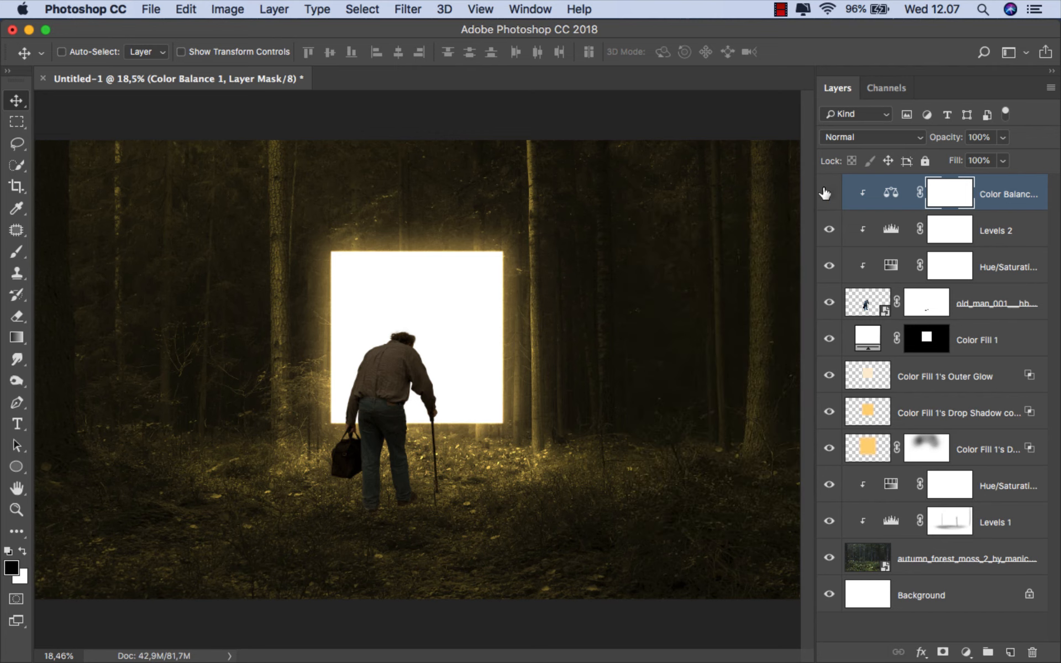
- Add a Brightness/Contrast adjustment clipped to the old man with brightness 150, and invert its mask to black
left_click(1007, 204)
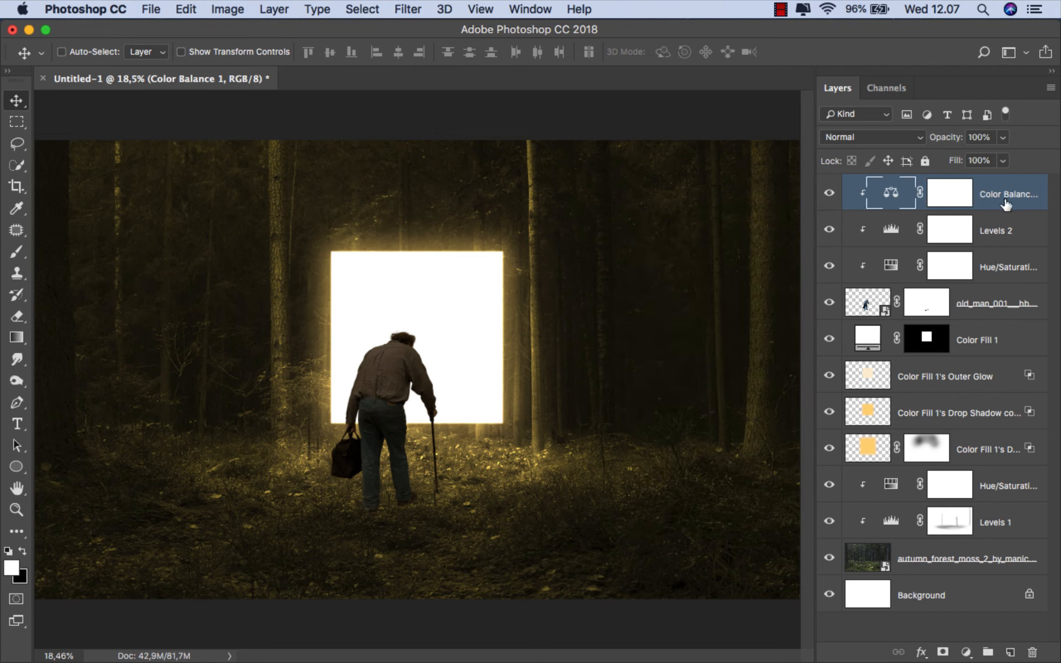
left_click(968, 646)
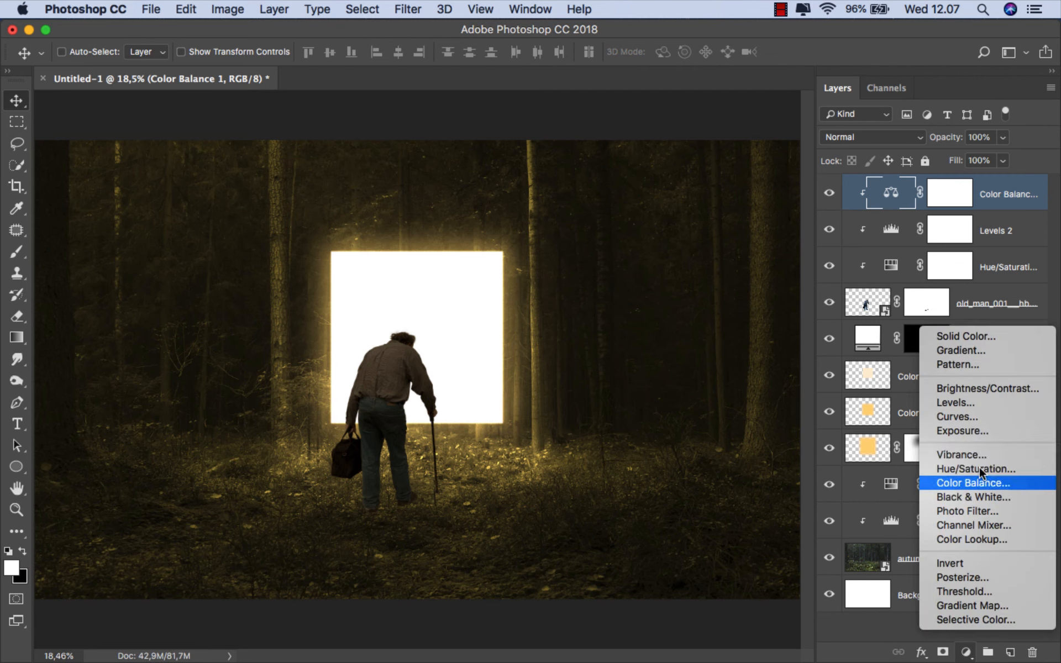
left_click(976, 391)
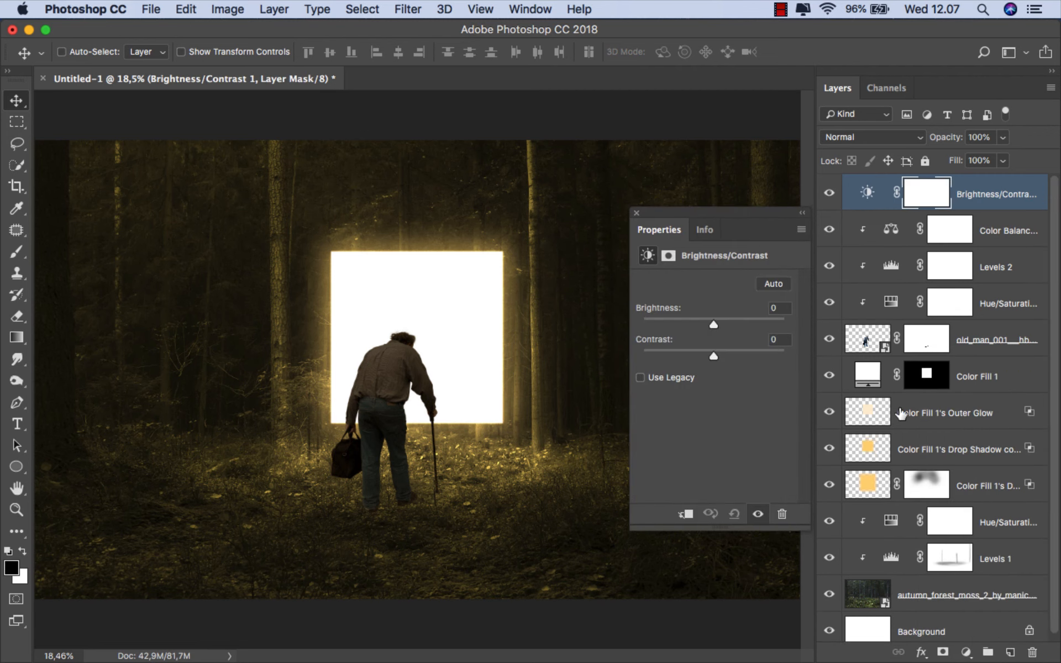
left_click(699, 511)
left_click_drag(714, 325, 831, 324)
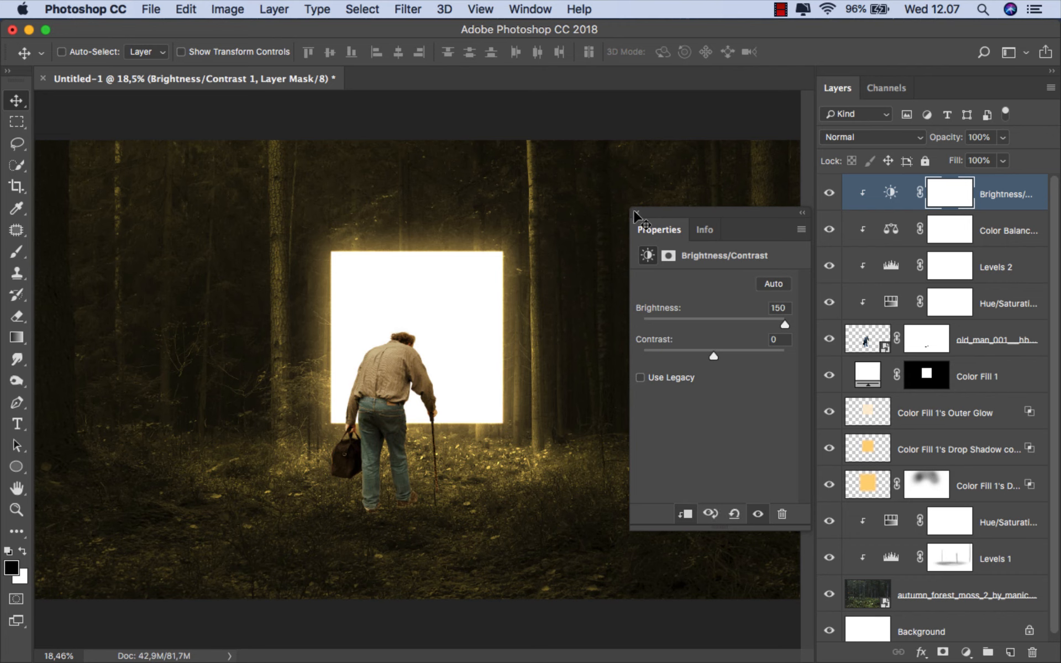
left_click(939, 196)
key("super+i")
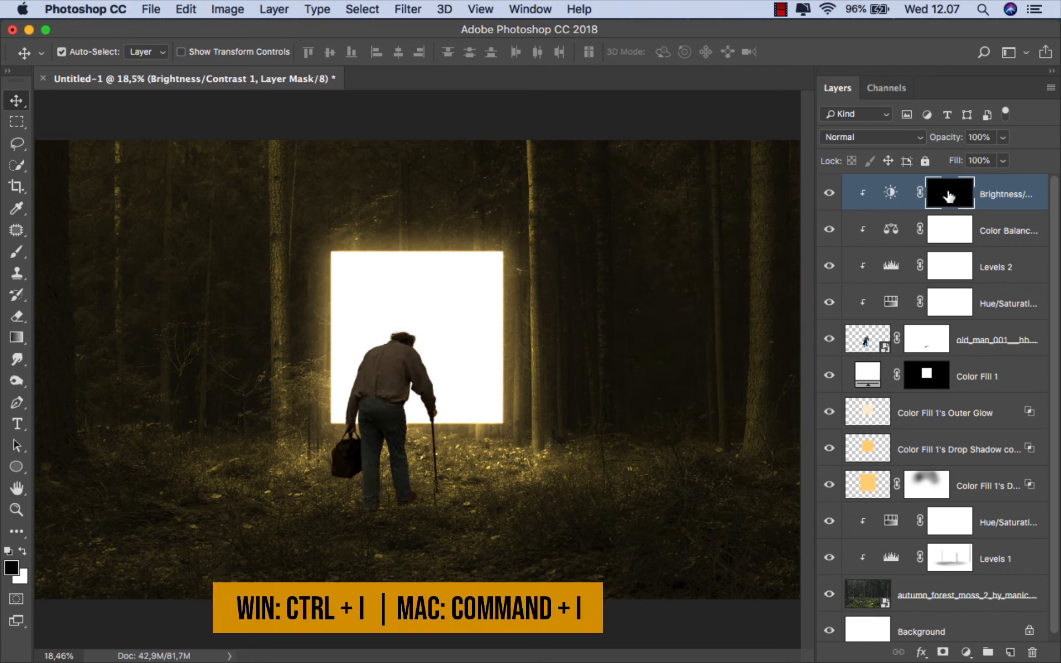
- Choose the soft round brush with 0% hardness from the Basic set, with white as the foreground color
right_click(18, 252)
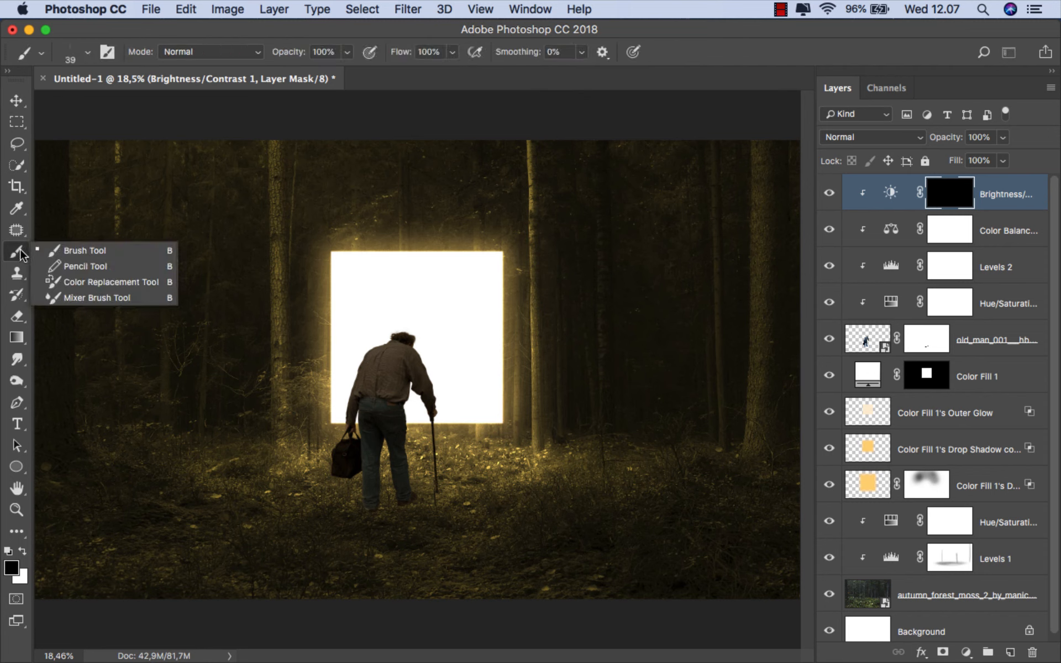
left_click(59, 253)
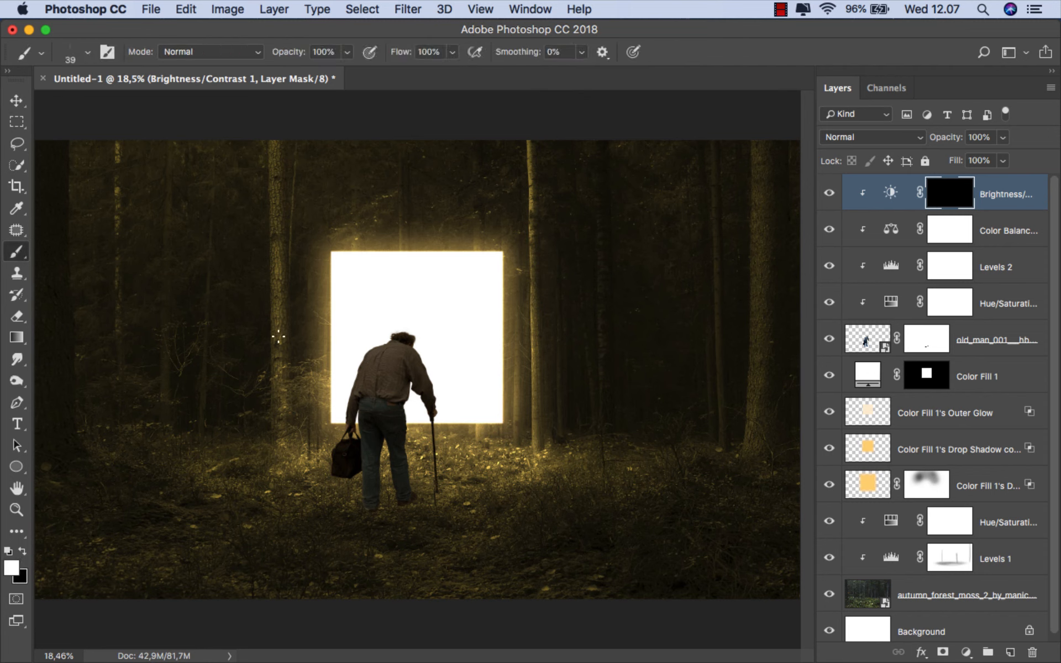
right_click(289, 340)
left_click_drag(479, 457, 480, 444)
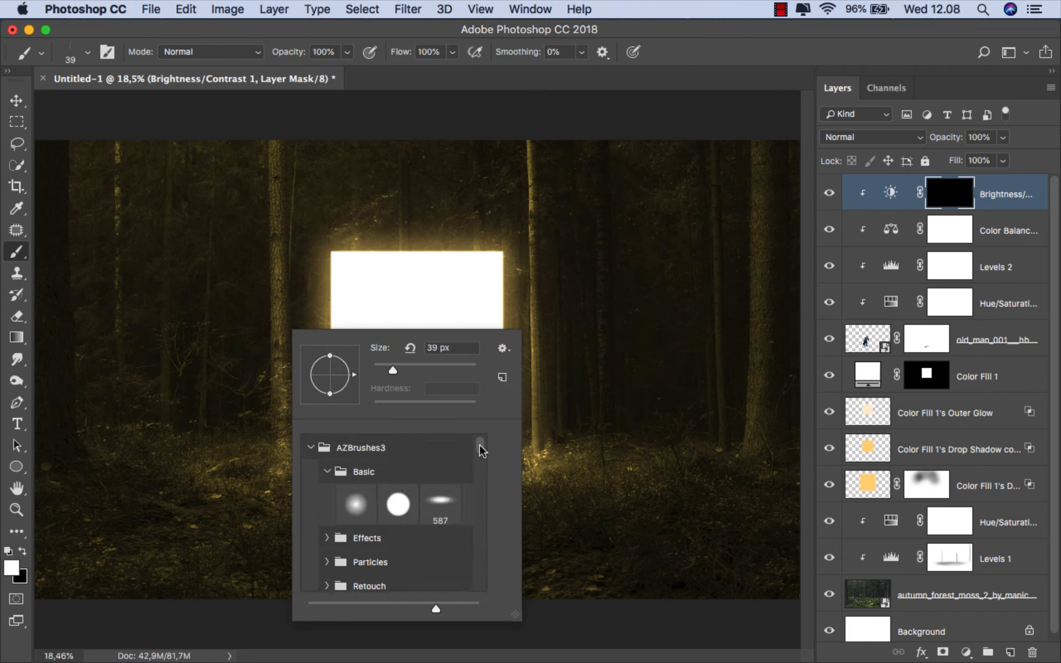
left_click(358, 502)
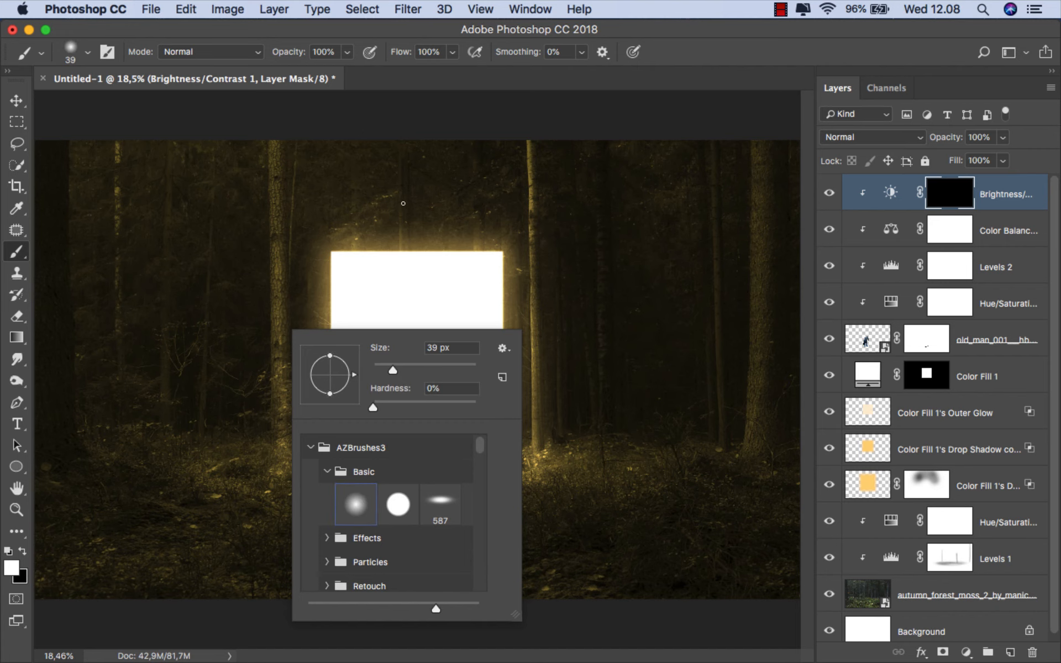
left_click(367, 37)
- Paint white on the Brightness/Contrast mask along the man's head, shoulders and arm edges to add rim light, starting with a 108 px brush
scroll(412, 356, "up", 5)
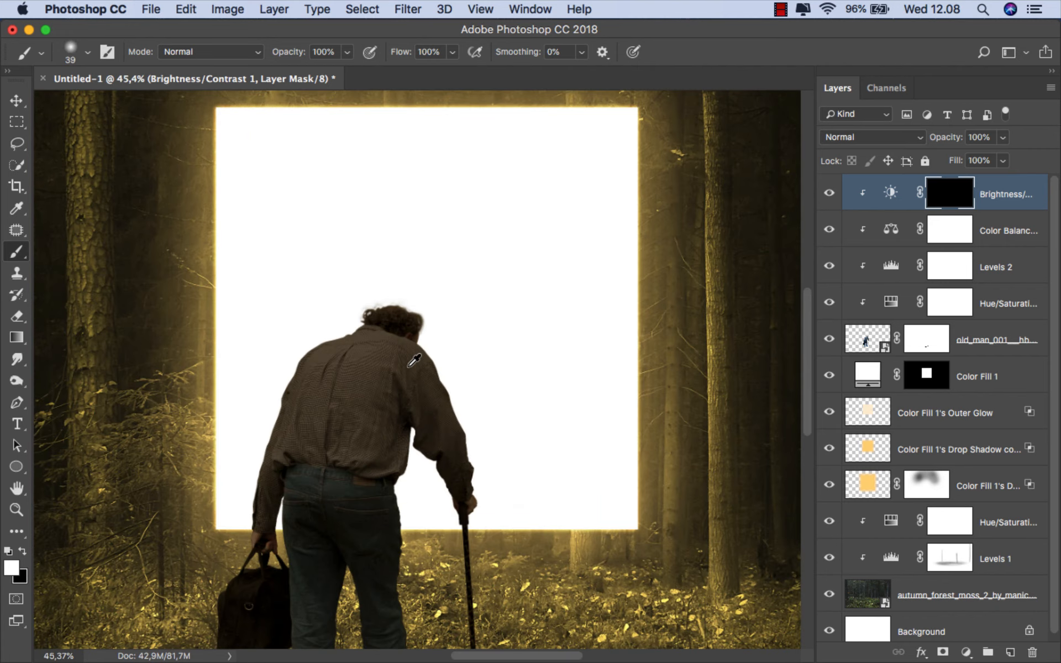
scroll(436, 334, "up", 3)
mouse_move(438, 330)
left_mouse_down()
mouse_move(461, 325)
mouse_move(427, 315)
mouse_move(427, 328)
mouse_move(382, 279)
mouse_move(349, 273)
mouse_move(305, 289)
mouse_move(428, 351)
mouse_move(489, 481)
mouse_move(522, 609)
left_mouse_up()
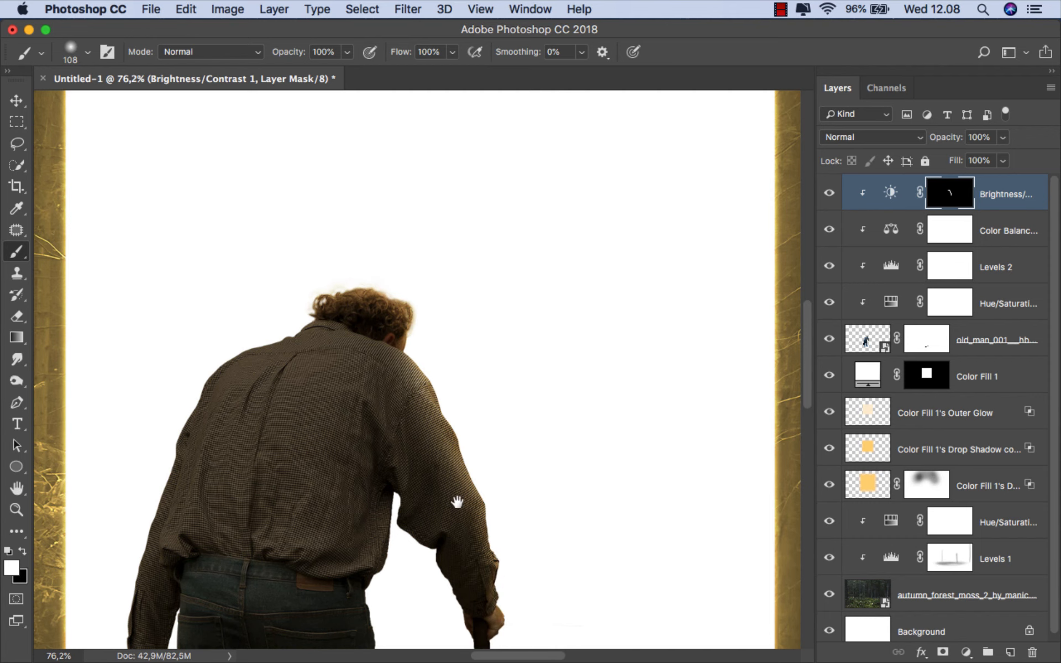
scroll(458, 503, "left", 5)
scroll(458, 503, "down", 2)
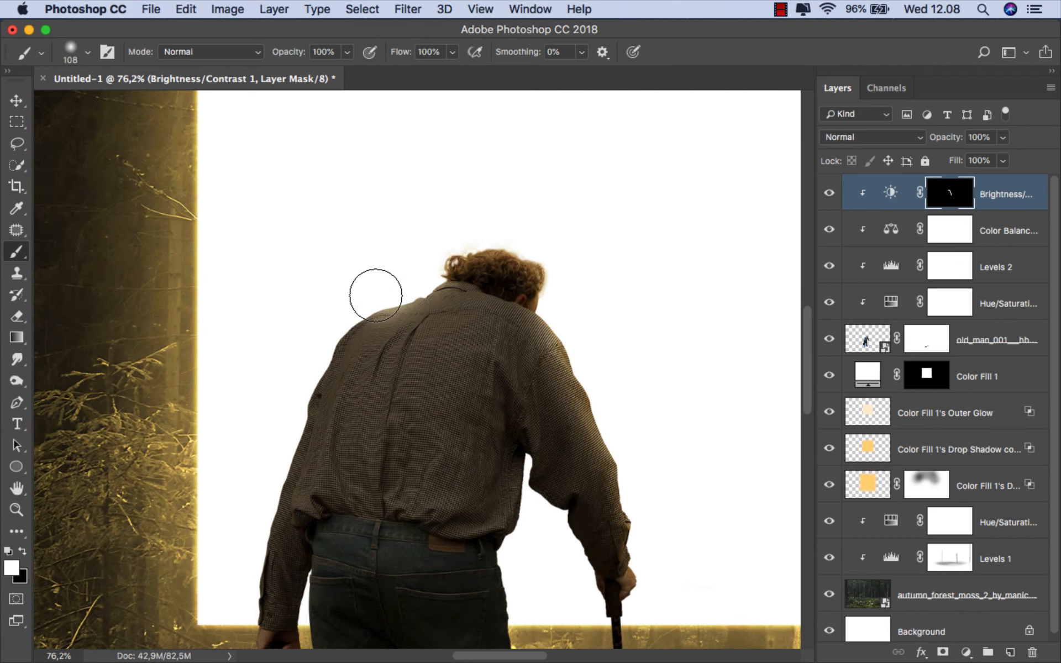
left_click_drag(270, 422, 344, 343)
left_click_drag(426, 217, 409, 217)
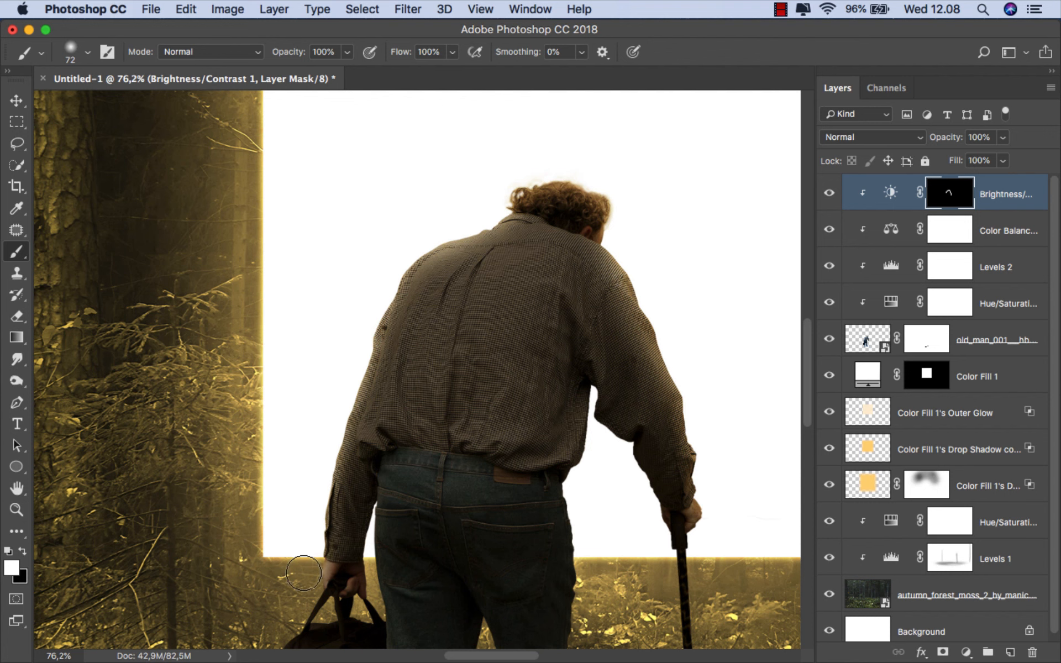
- Continue painting rim light on the Brightness/Contrast mask along the man's lower body, enlarging the soft brush to 116 px
left_click_drag(630, 448, 471, 403)
left_click_drag(524, 361, 511, 368)
left_click_drag(482, 478, 481, 389)
mouse_move(442, 315)
left_mouse_down()
mouse_move(460, 315)
mouse_move(437, 372)
mouse_move(437, 504)
left_mouse_up()
left_click_drag(428, 438, 394, 294)
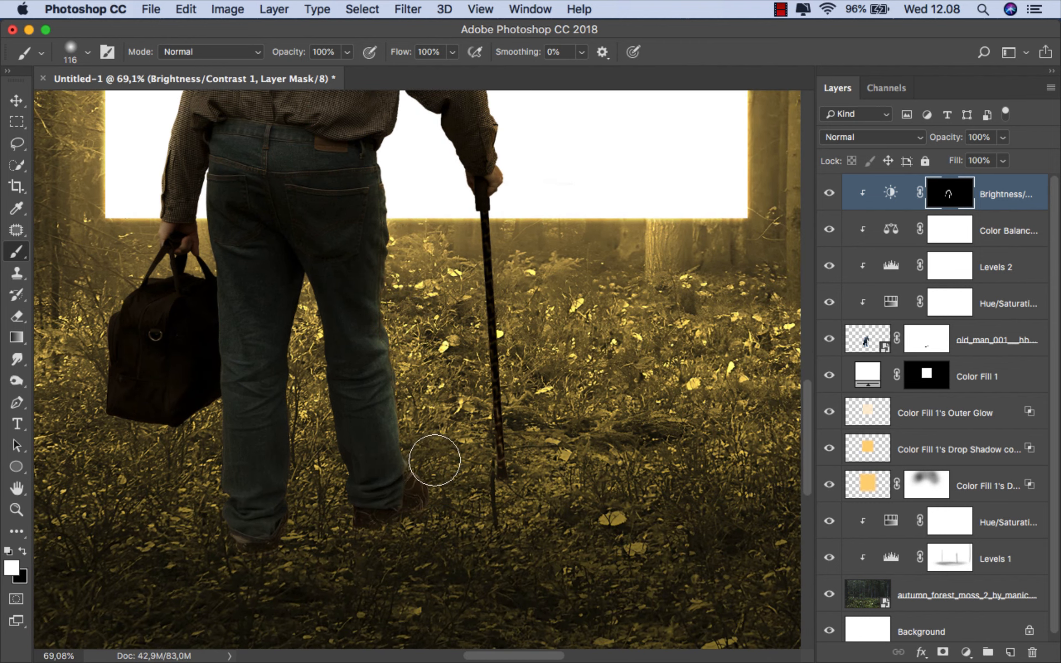
scroll(436, 414, "down", 4)
scroll(467, 393, "up", 1)
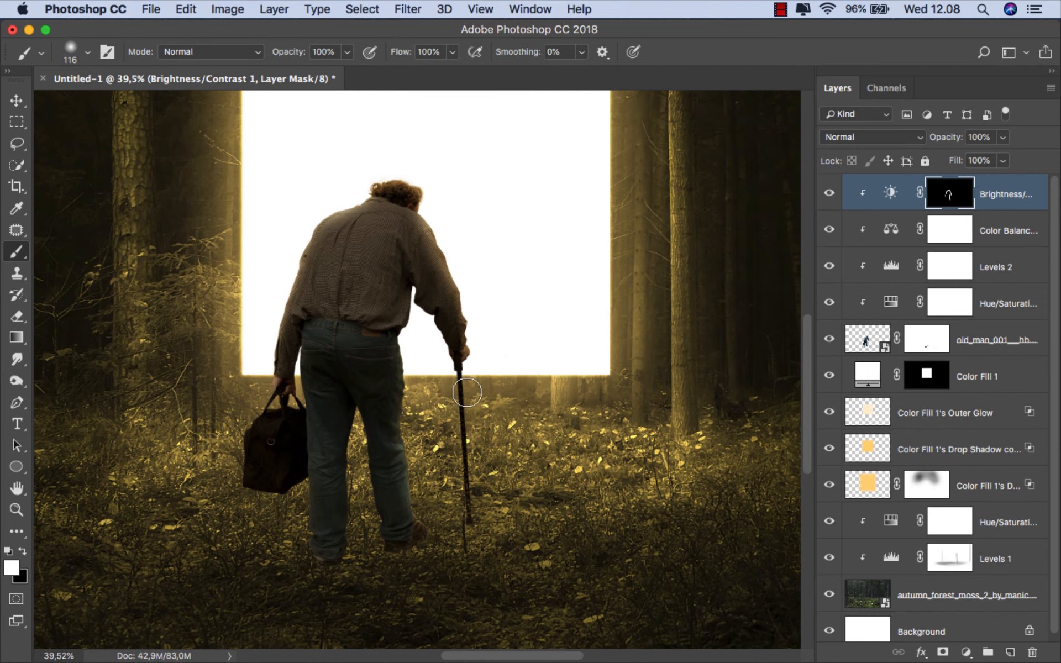
- Paint faint rim light over the man's head, shoulder and arm on the Brightness/Contrast mask with a 232 px brush at 23% opacity
left_click(347, 52)
left_click(288, 71)
scroll(439, 217, "up", 3)
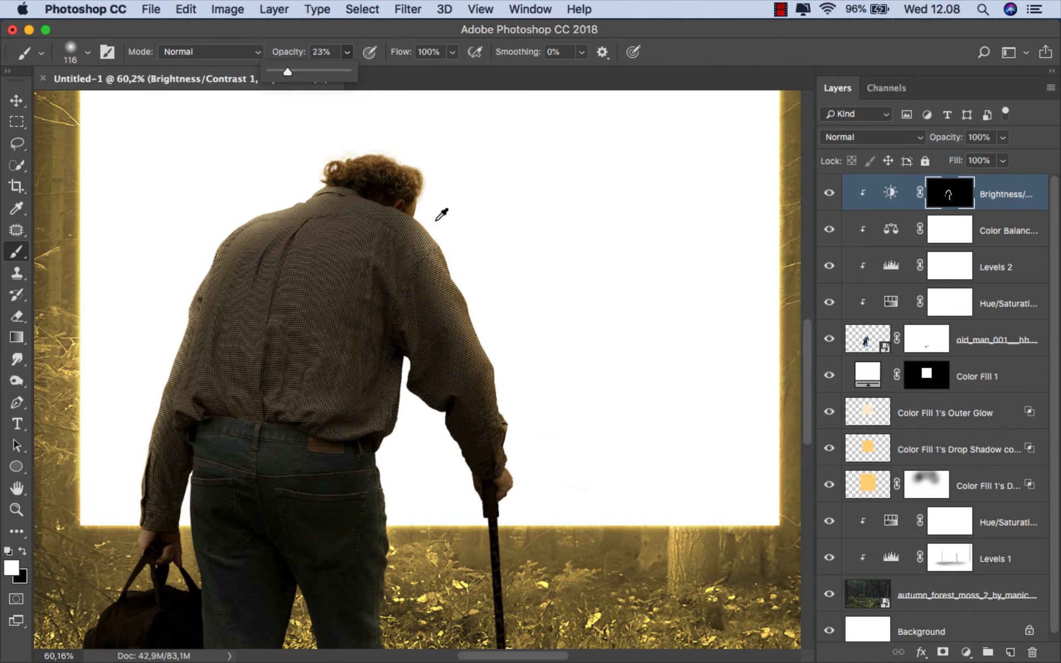
scroll(443, 215, "up", 1)
left_click_drag(440, 184, 482, 214)
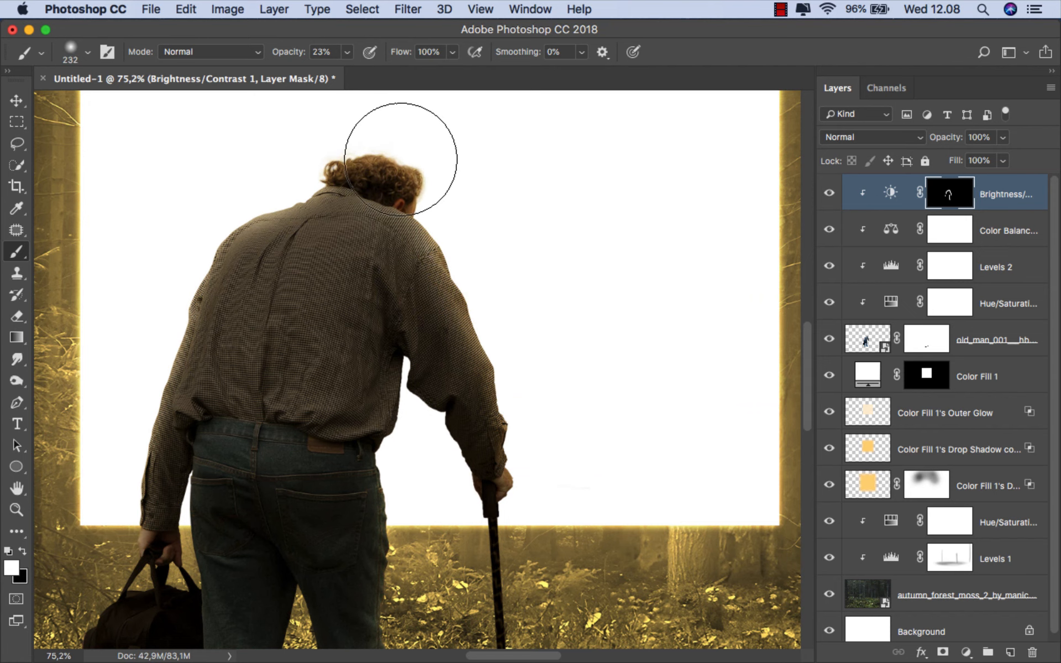
mouse_move(401, 160)
left_mouse_down()
mouse_move(490, 296)
mouse_move(526, 398)
left_mouse_up()
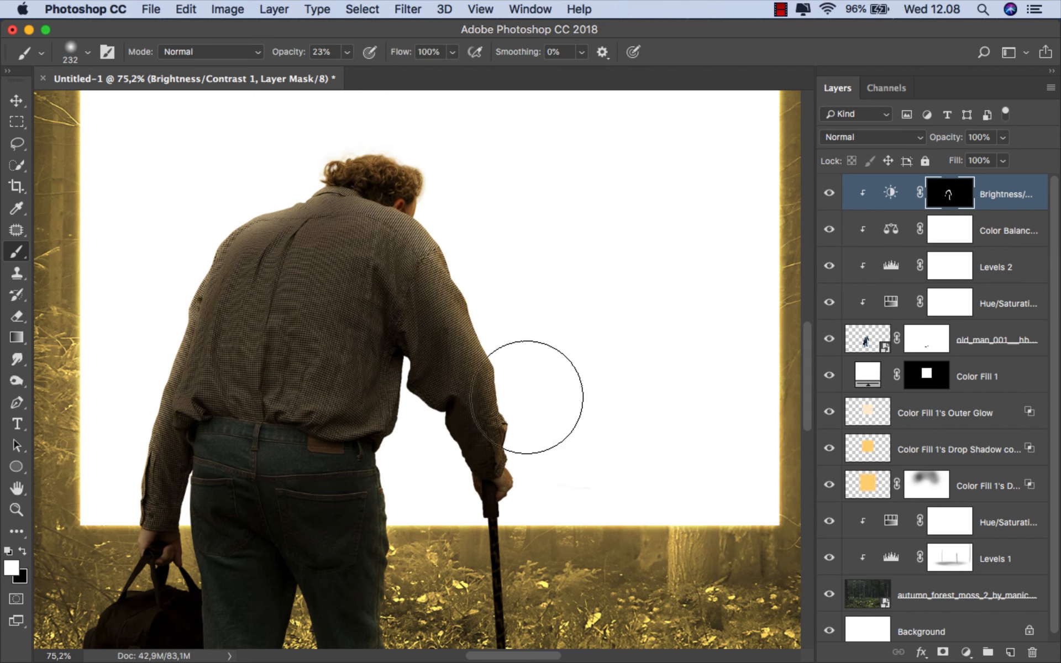
- Paint faint rim light along the man's legs with a 169 px brush, and compare the image with and without the Brightness/Contrast layer
scroll(540, 450, "down", 3)
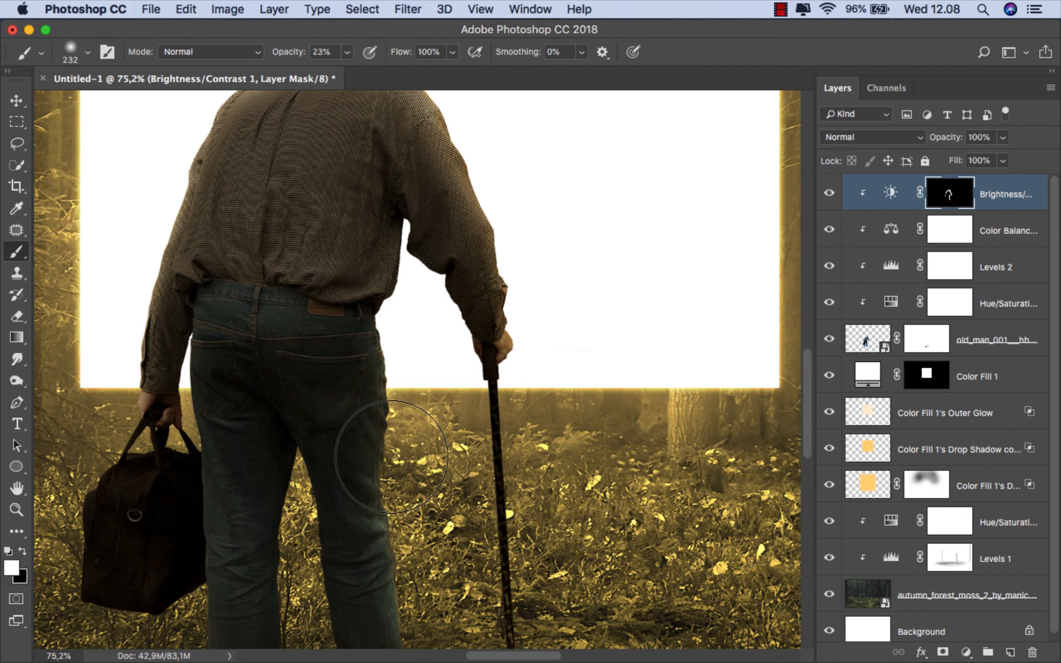
scroll(392, 457, "down", 2)
mouse_move(381, 434)
left_mouse_down()
mouse_move(413, 481)
mouse_move(404, 480)
left_mouse_up()
scroll(423, 480, "down", 1)
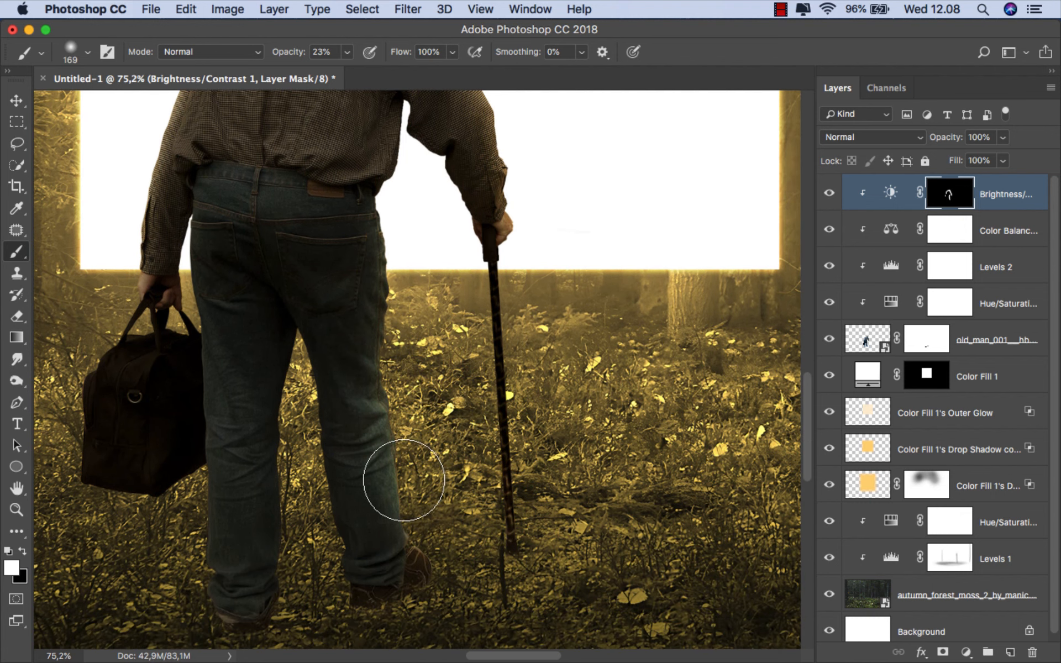
scroll(437, 442, "down", 3)
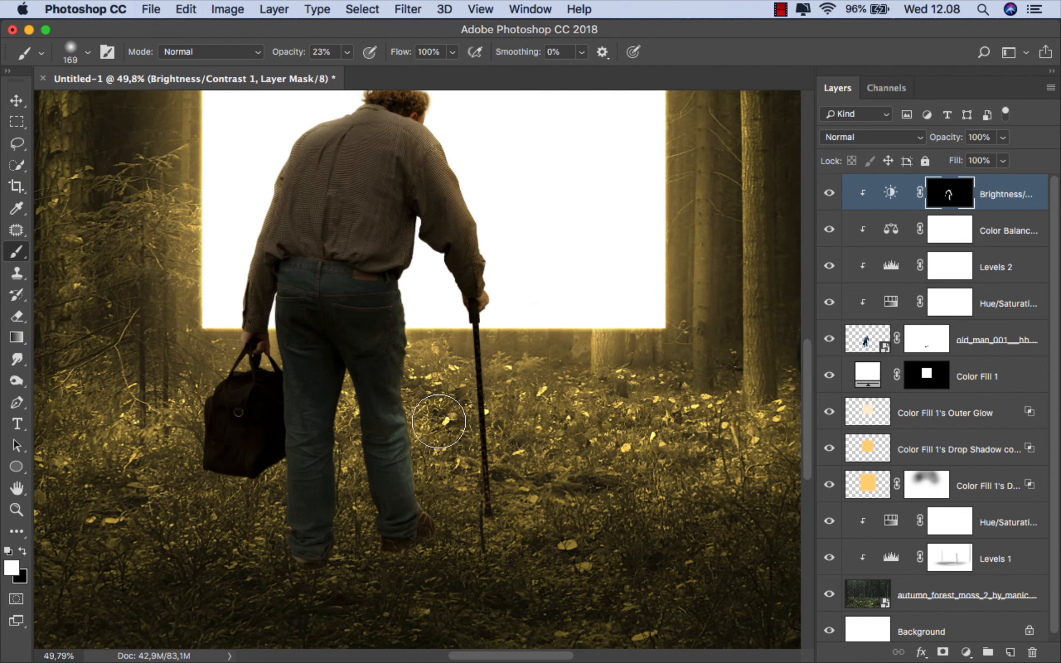
scroll(439, 424, "down", 4)
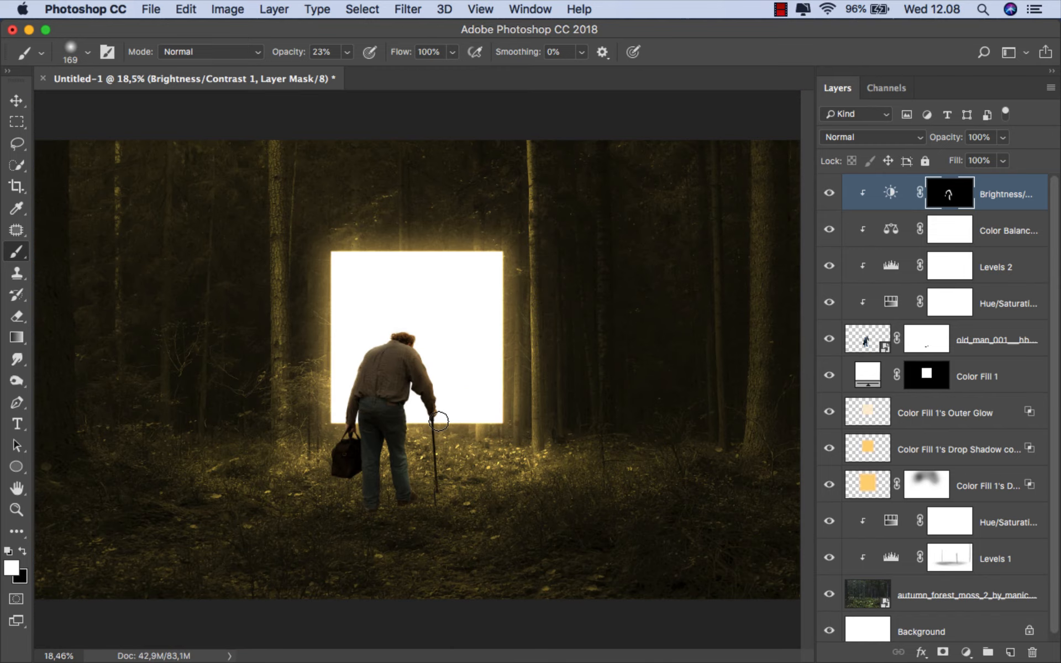
left_click(830, 194)
left_click(830, 195)
- Duplicate the old man layer
key("v")
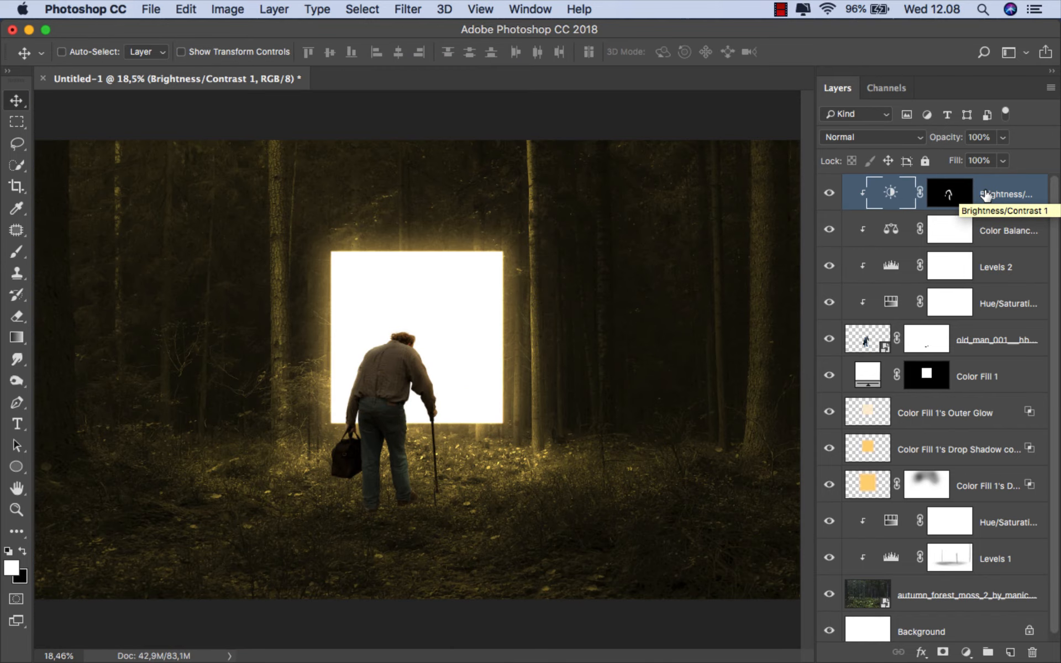
left_click(971, 342)
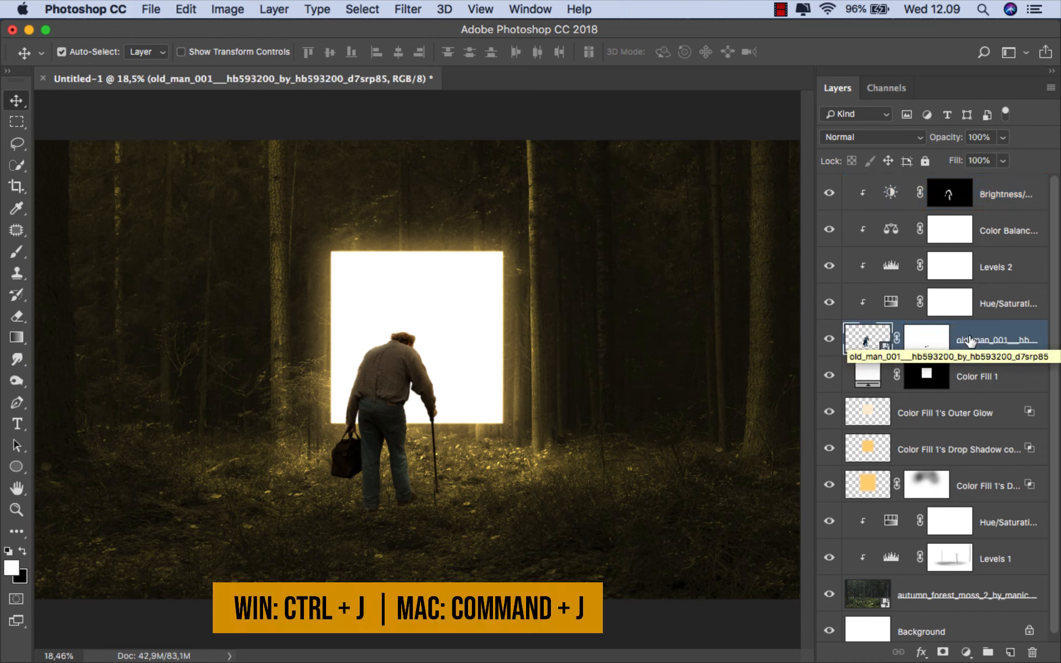
key("super+j")
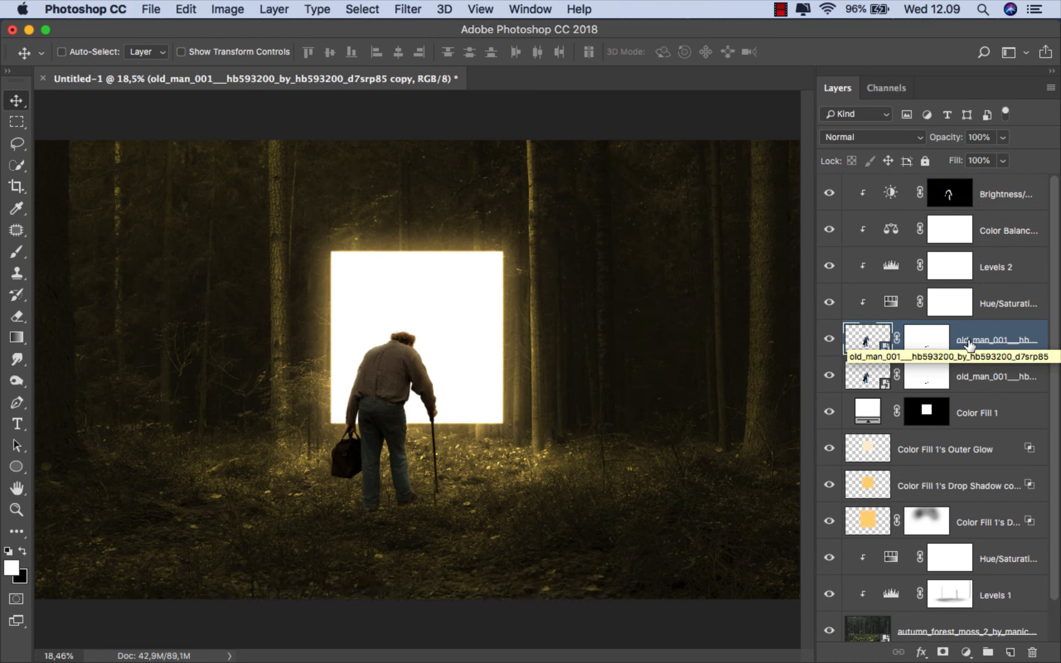
- Delete the layer mask of the lower old man copy and rasterize that layer
left_click(964, 378)
right_click(940, 380)
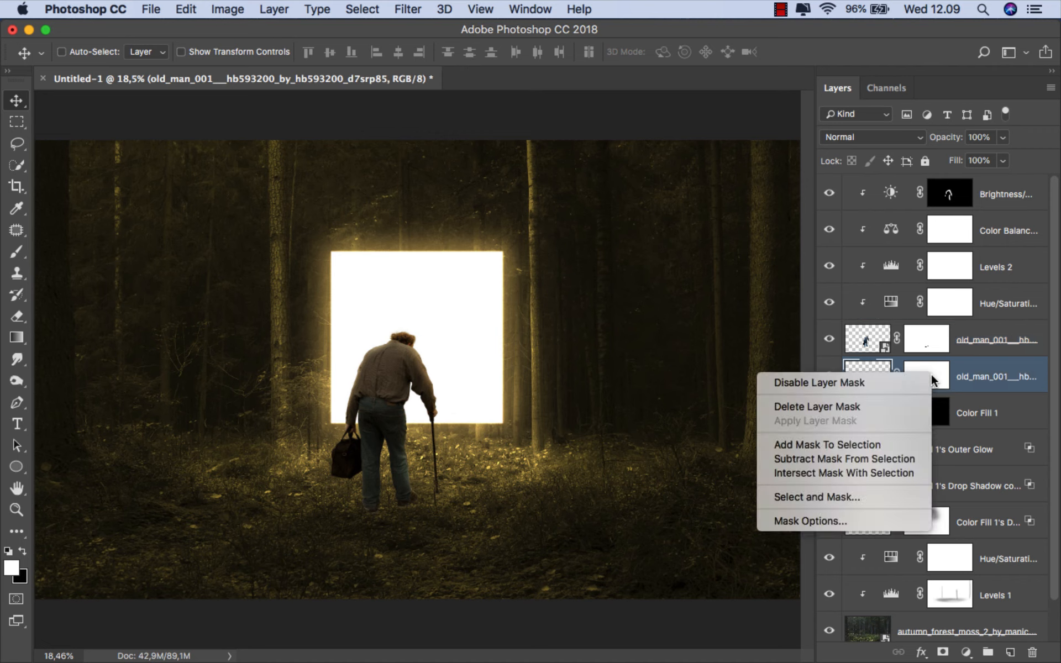
left_click(900, 402)
right_click(933, 383)
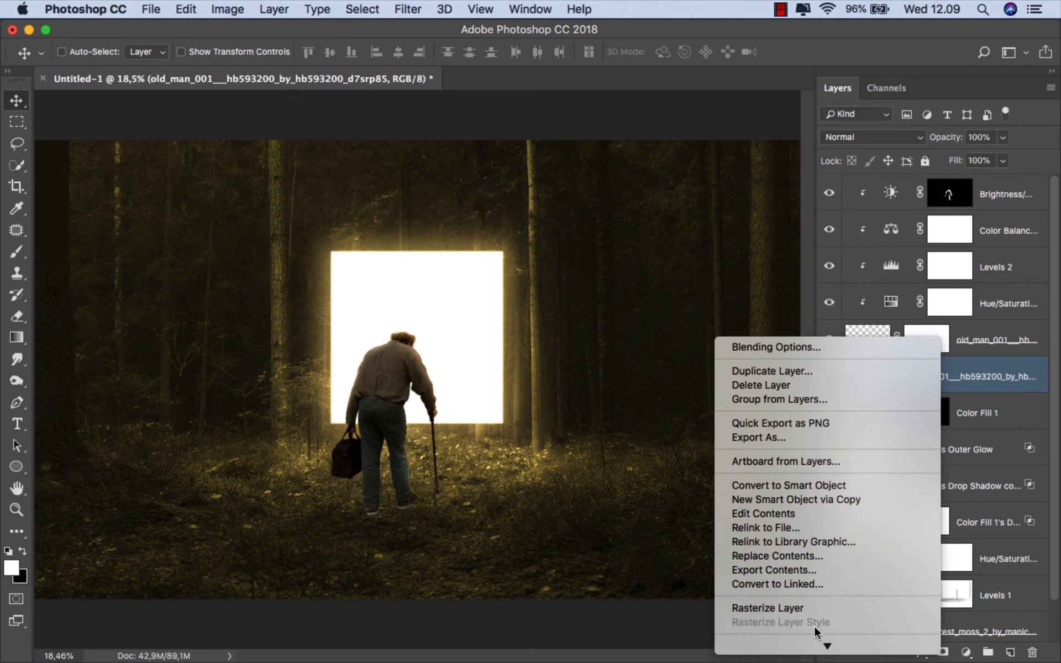
left_click(810, 606)
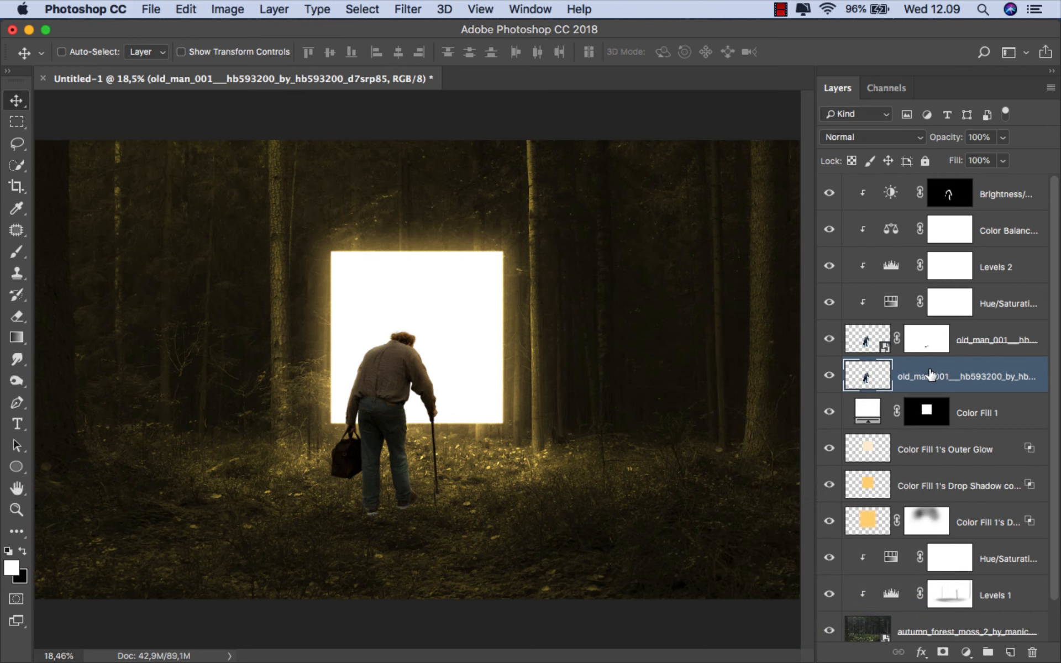
- Shift the lower old man copy sideways and turn it black with a Hue/Saturation Lightness of -100
left_click_drag(402, 407, 389, 404)
key("super+u")
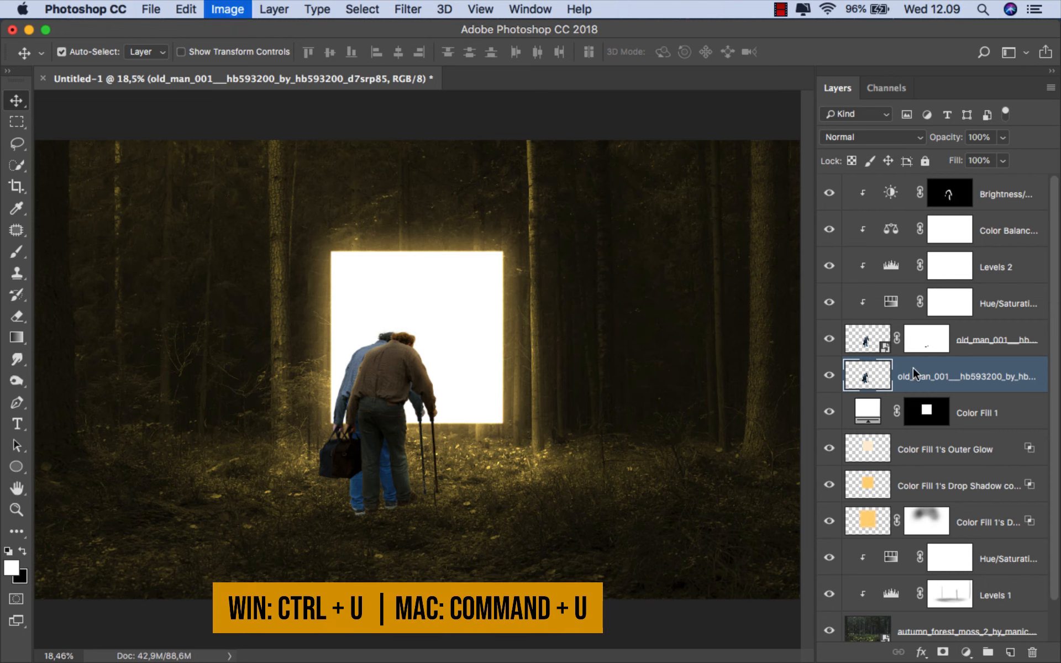
left_click_drag(811, 408, 712, 408)
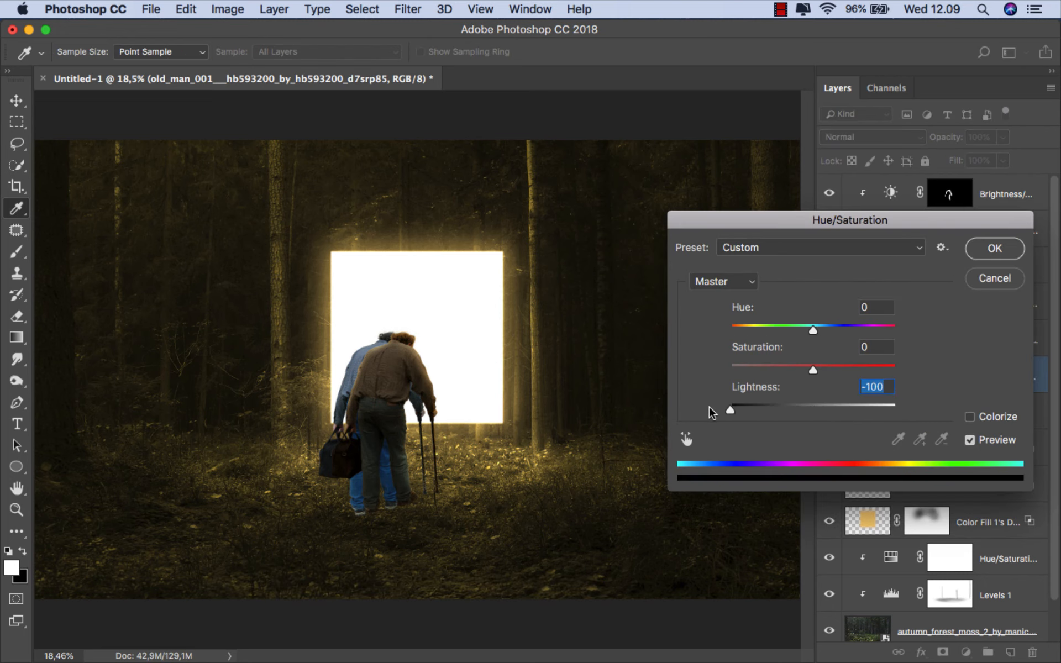
left_click(991, 249)
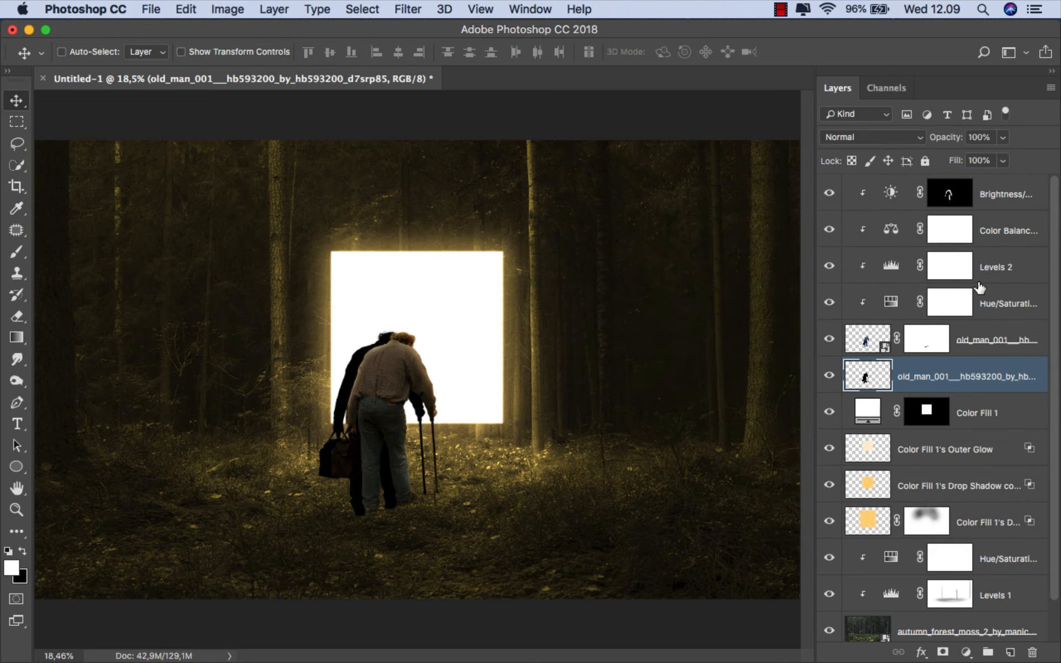
- Rename the black old man layer as shadow
double_click(943, 377)
type("s")
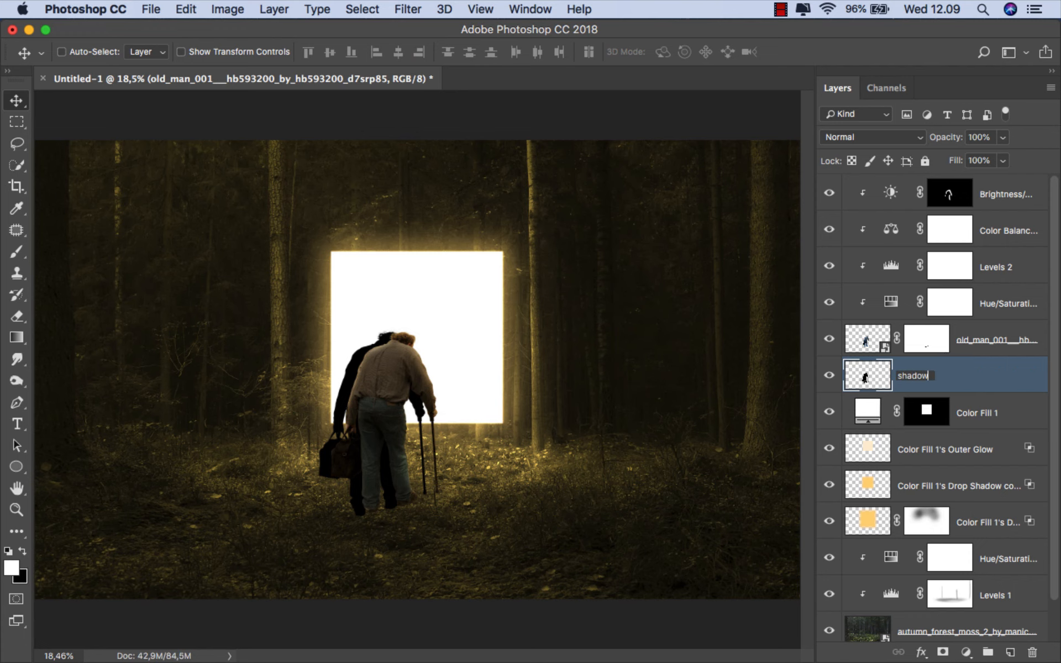
type("hadow")
key("Return")
- Free-transform the shadow to align it behind the man, and flip it downward below his feet at -44.33% height
key("super+t")
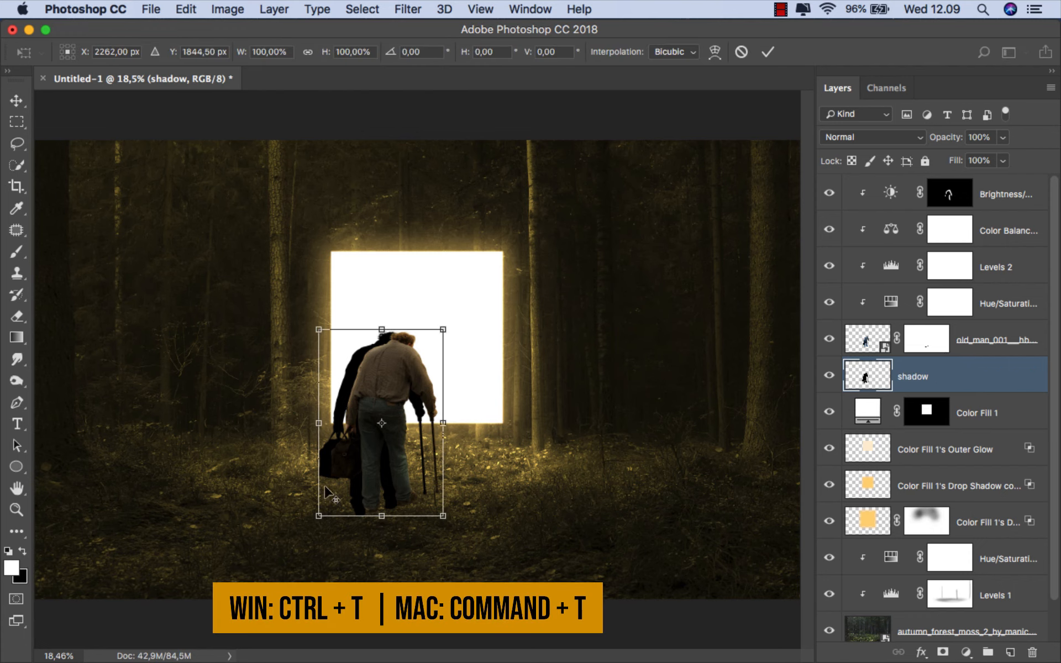
scroll(365, 456, "up", 5)
left_click_drag(445, 397, 467, 396)
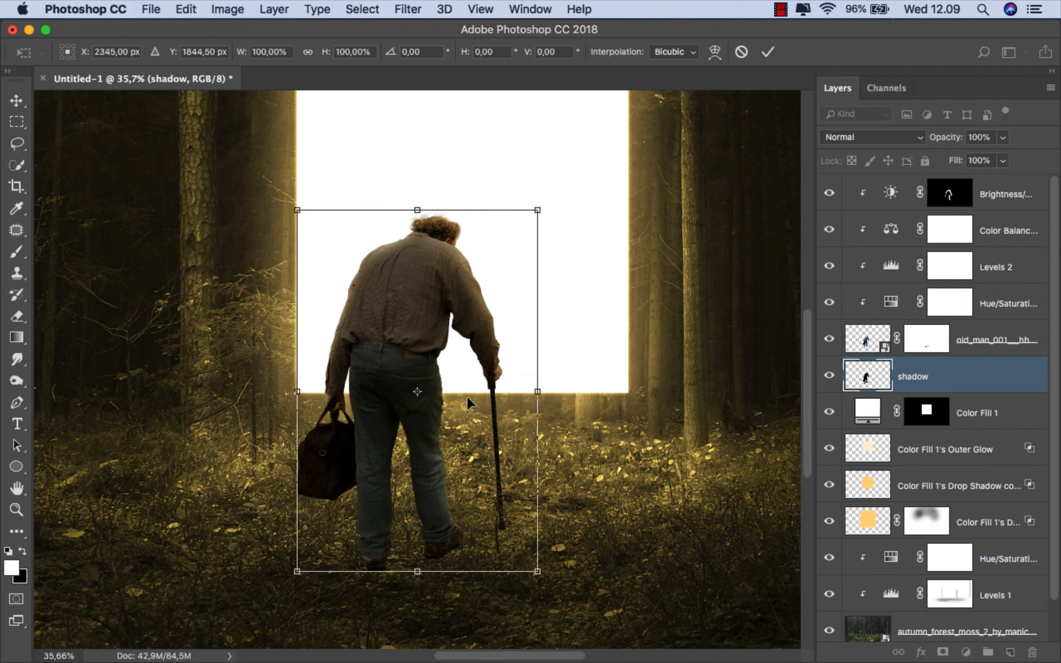
right_click(461, 326)
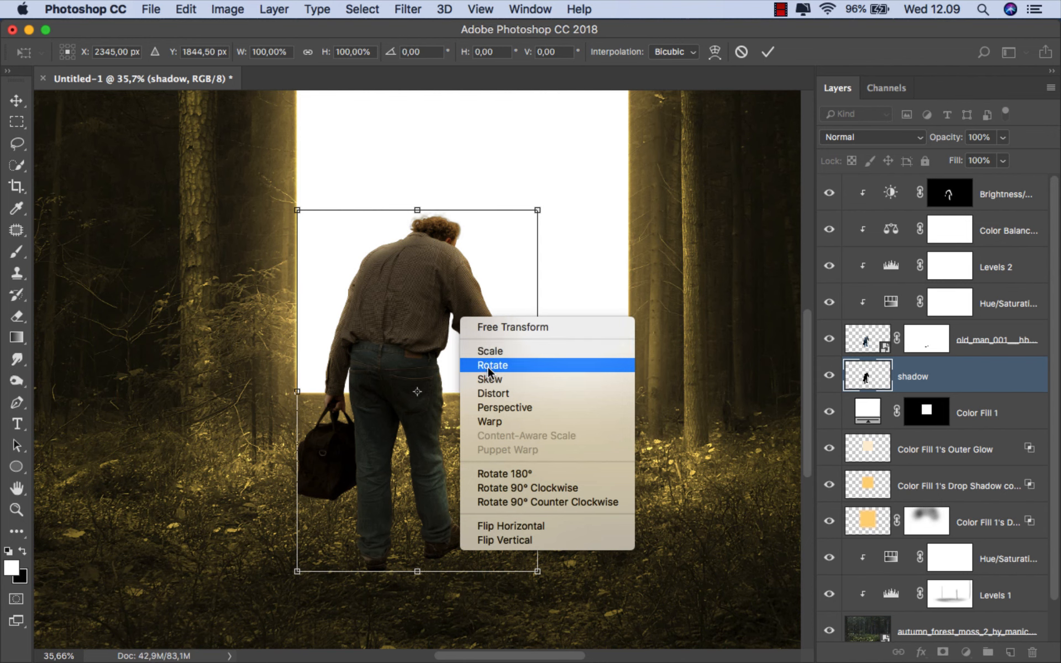
left_click(487, 393)
scroll(402, 347, "down", 3)
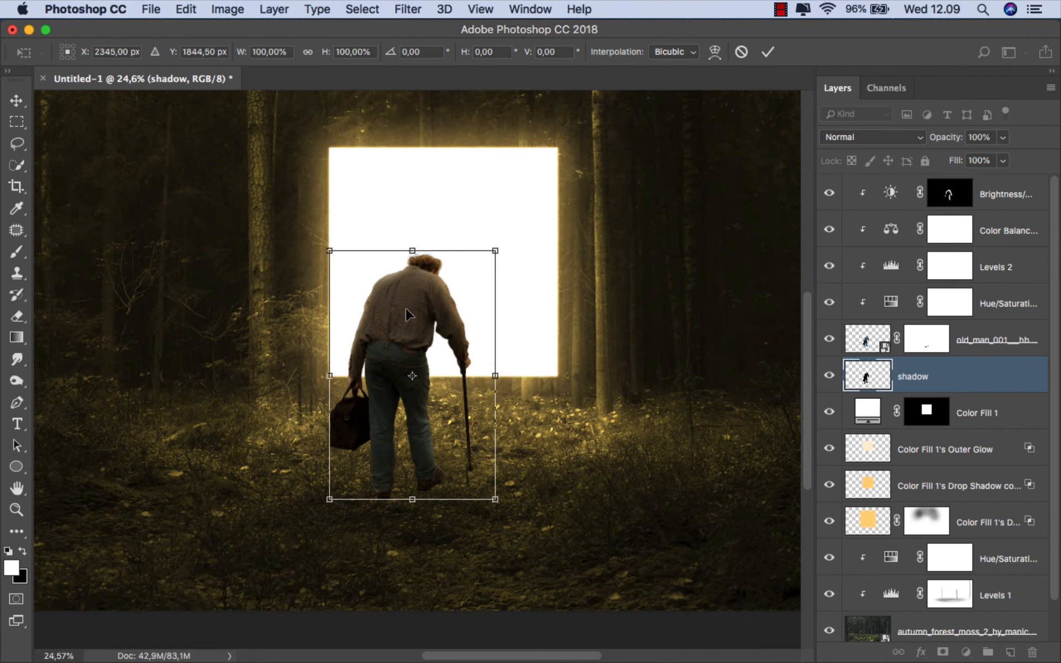
left_click_drag(412, 250, 413, 611)
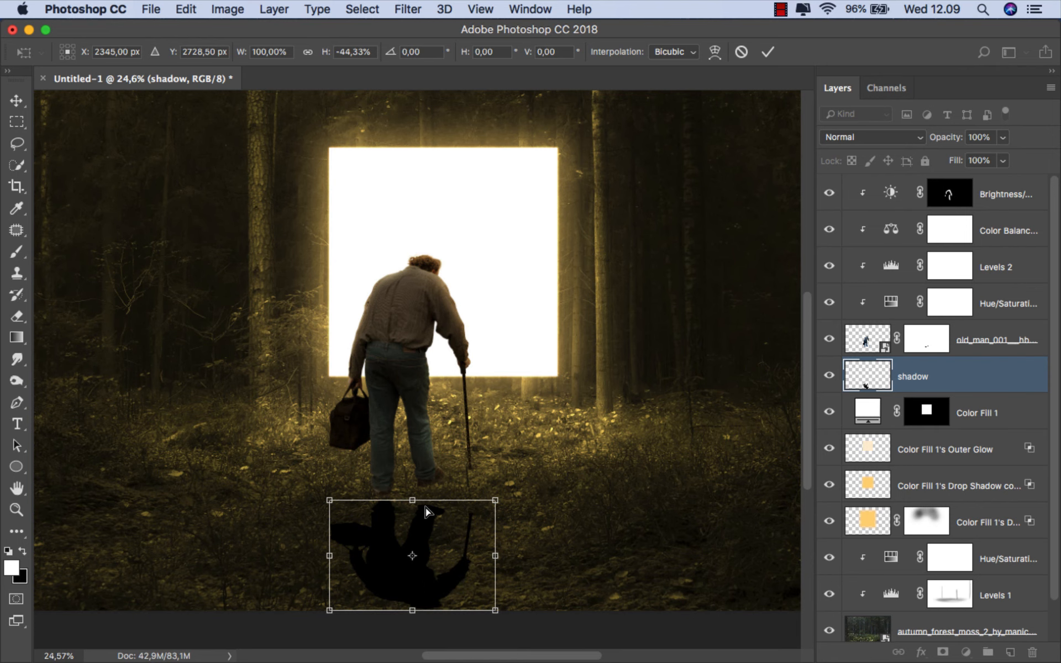
- Apply a Perspective transform that spreads the shadow's far edge, bringing its width to 198.04%
scroll(427, 493, "down", 3)
right_click(416, 530)
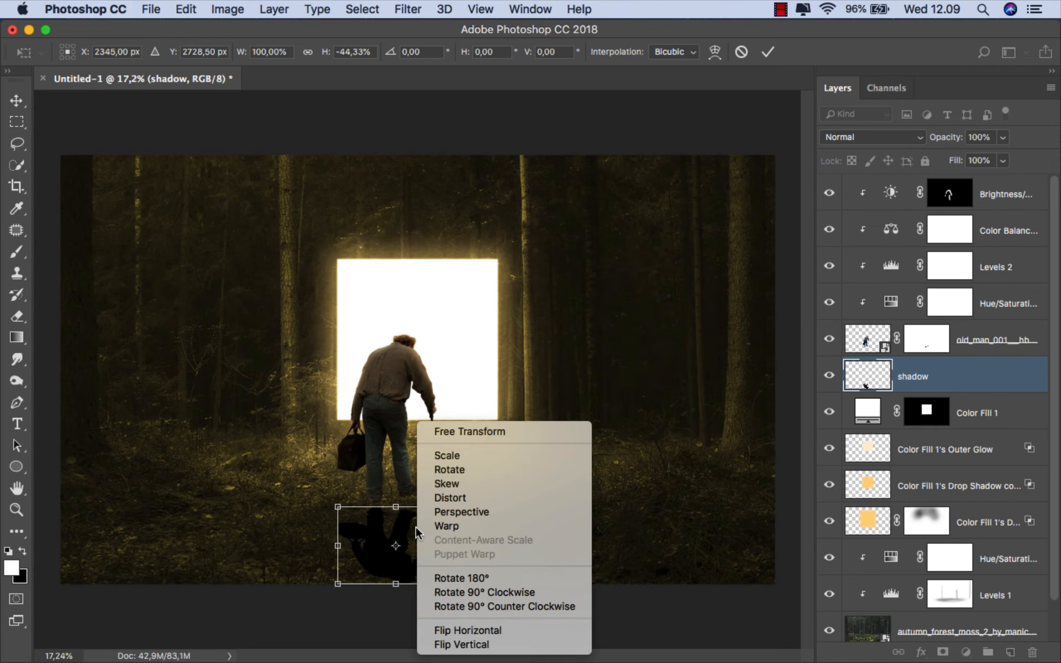
left_click(459, 511)
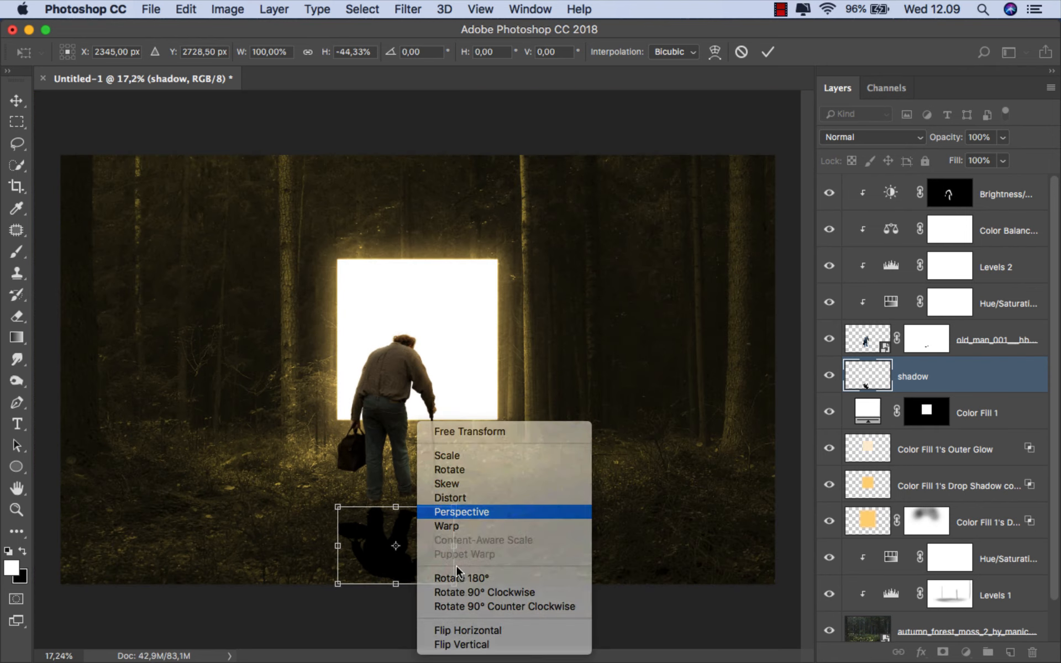
left_click_drag(454, 584, 512, 582)
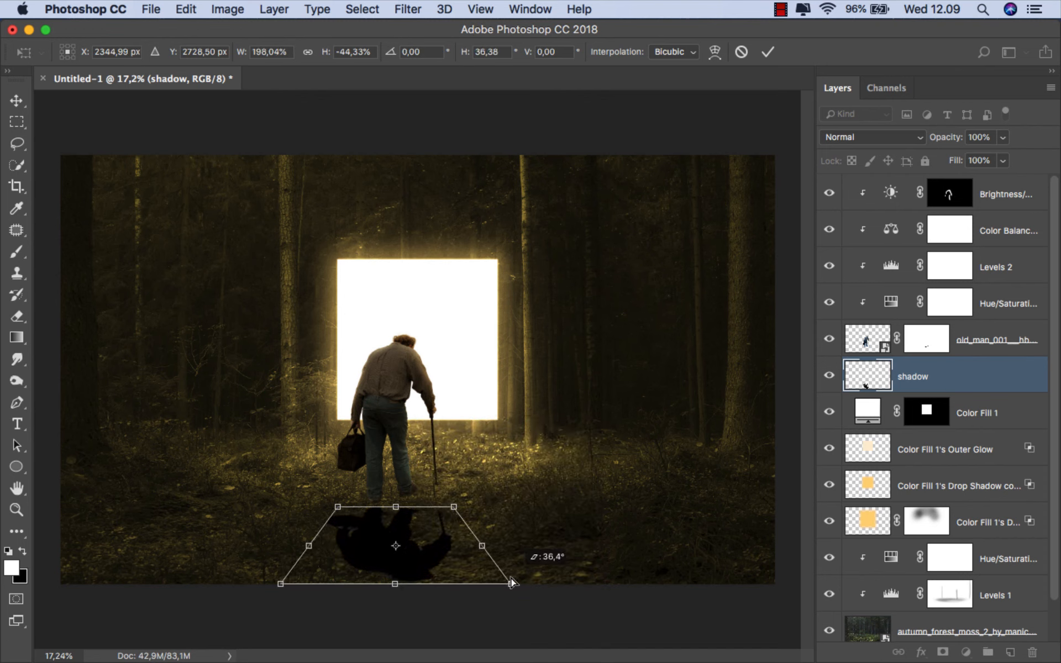
- Stretch the shadow past the canvas's lower edge with Distort and pull its upper edge toward the man's feet, reaching -75.82% height
right_click(461, 548)
left_click(512, 497)
left_click_drag(395, 594, 394, 633)
scroll(401, 520, "up", 3)
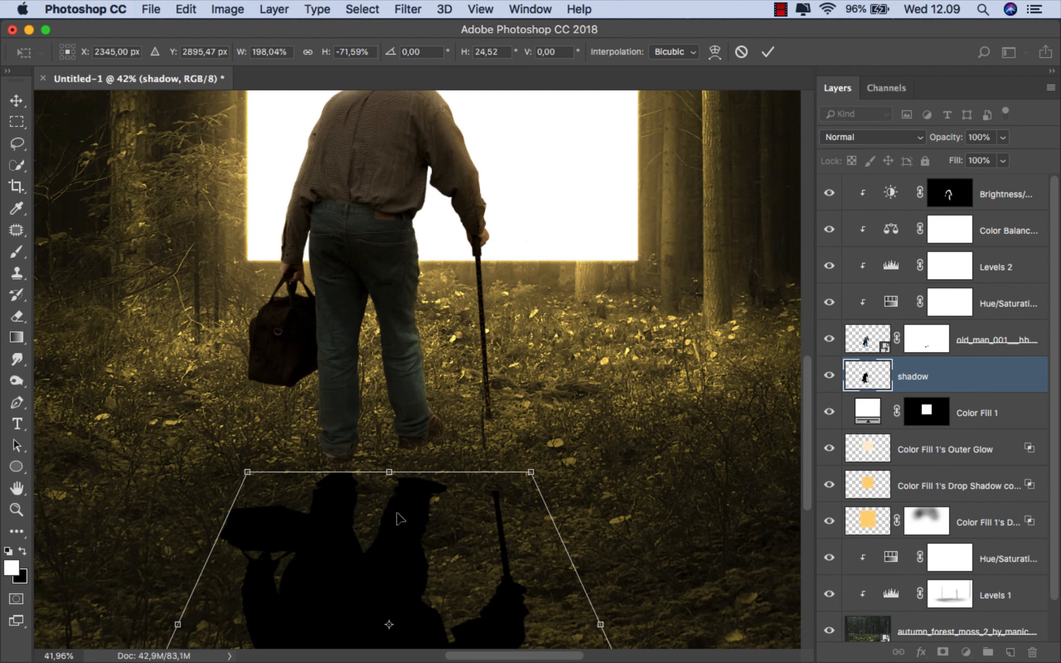
mouse_move(391, 474)
left_mouse_down()
mouse_move(387, 398)
mouse_move(388, 451)
left_mouse_up()
scroll(382, 387, "down", 3)
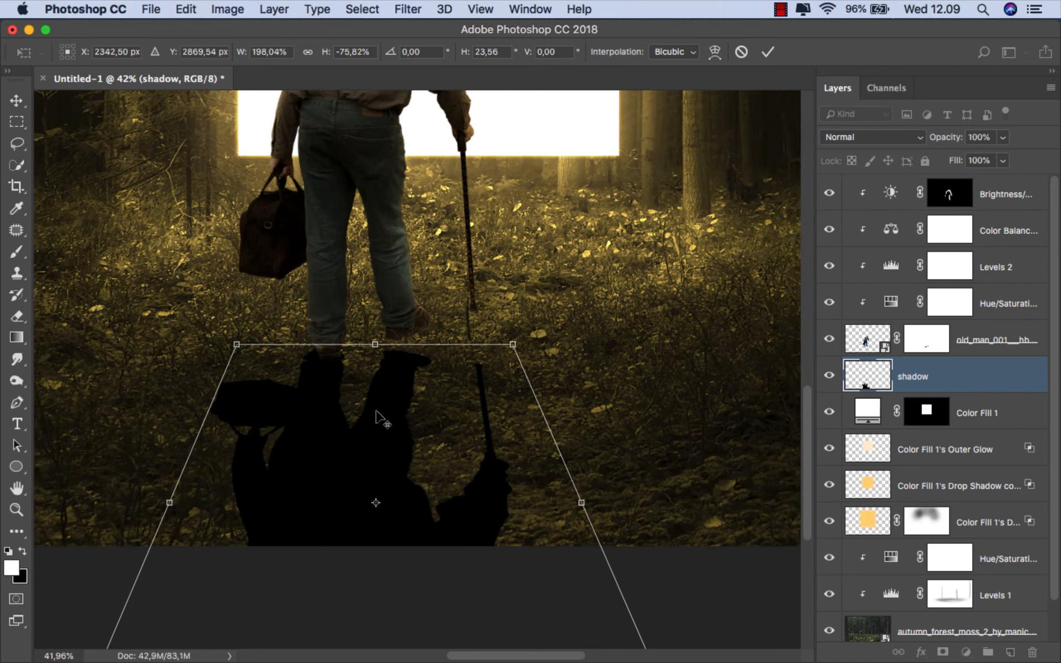
- Distort the shadow by raising its cane-side upper corner, so the cane and foot shadows meet the cane tip and rear shoe
scroll(382, 415, "up", 1)
right_click(390, 404)
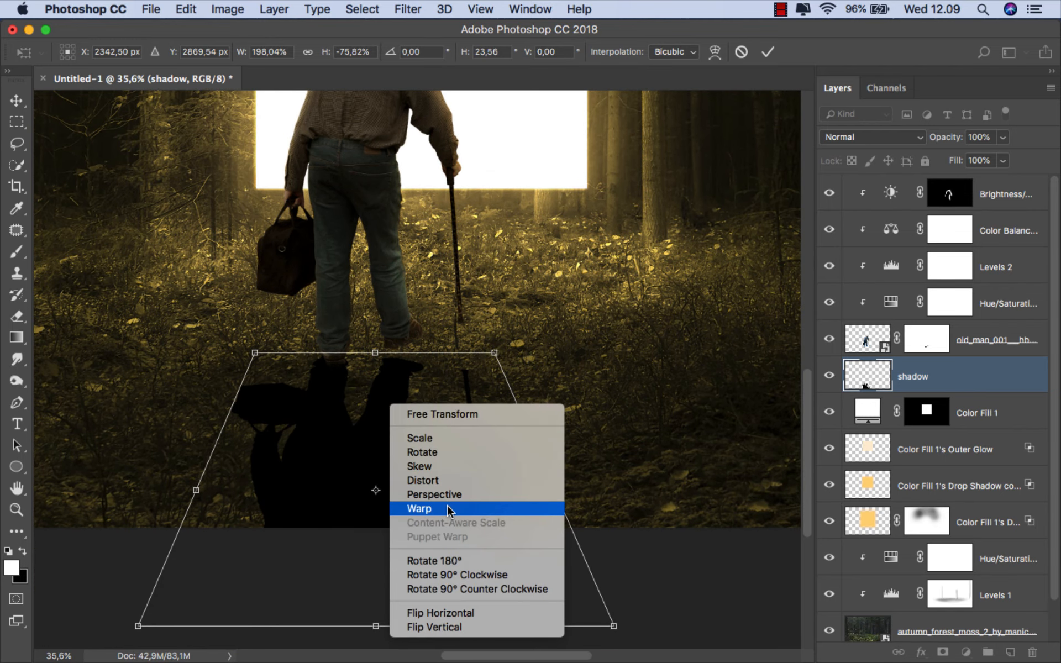
left_click(449, 479)
left_click_drag(494, 352, 505, 293)
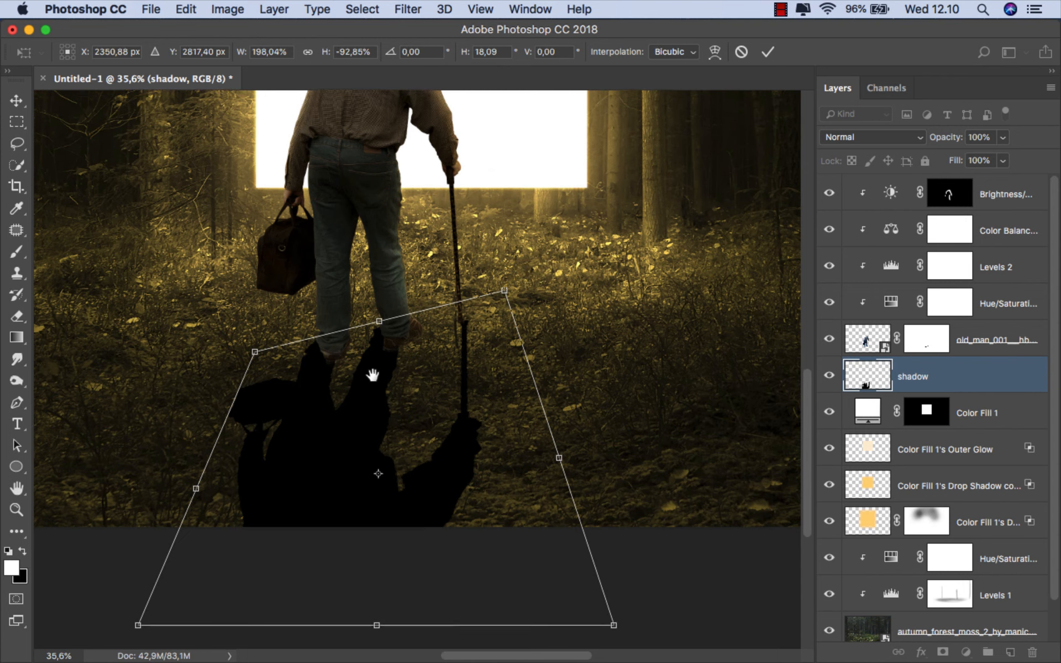
- Reshape the shadow's lower corners outward with Distort, bringing its width to 213.10%
scroll(219, 437, "down", 2)
left_click_drag(188, 445, 210, 446)
scroll(339, 426, "down", 3)
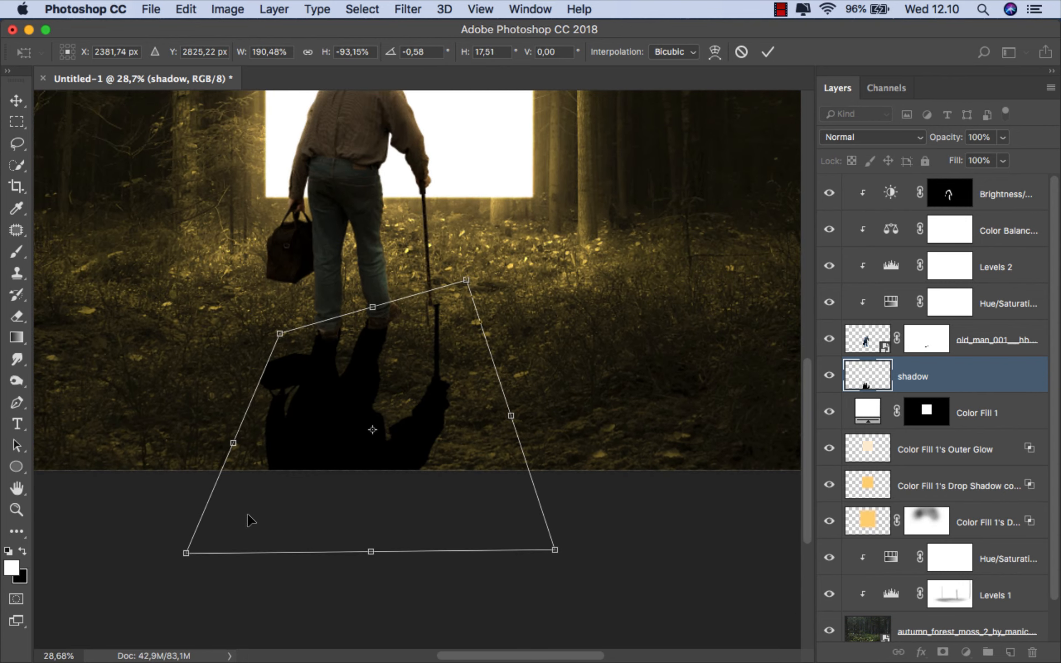
mouse_move(189, 553)
left_mouse_down()
mouse_move(155, 547)
mouse_move(170, 550)
left_mouse_up()
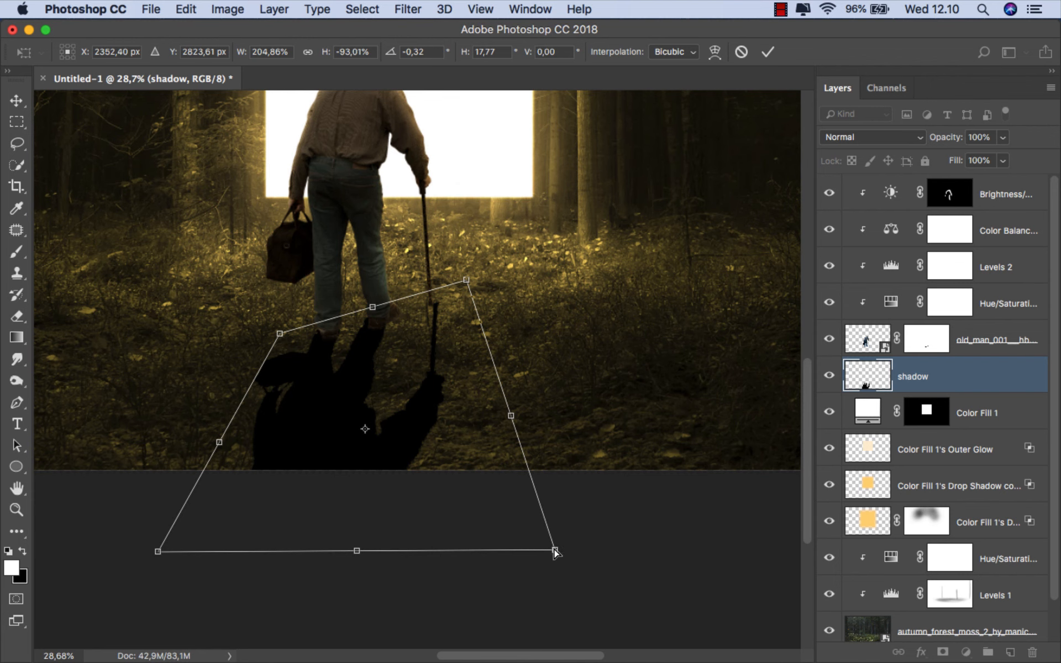
left_click_drag(555, 550, 571, 553)
- Warp the shadow so its cane and feet join the man's real cane and shoes, and apply the transform
scroll(409, 318, "up", 1)
right_click(406, 330)
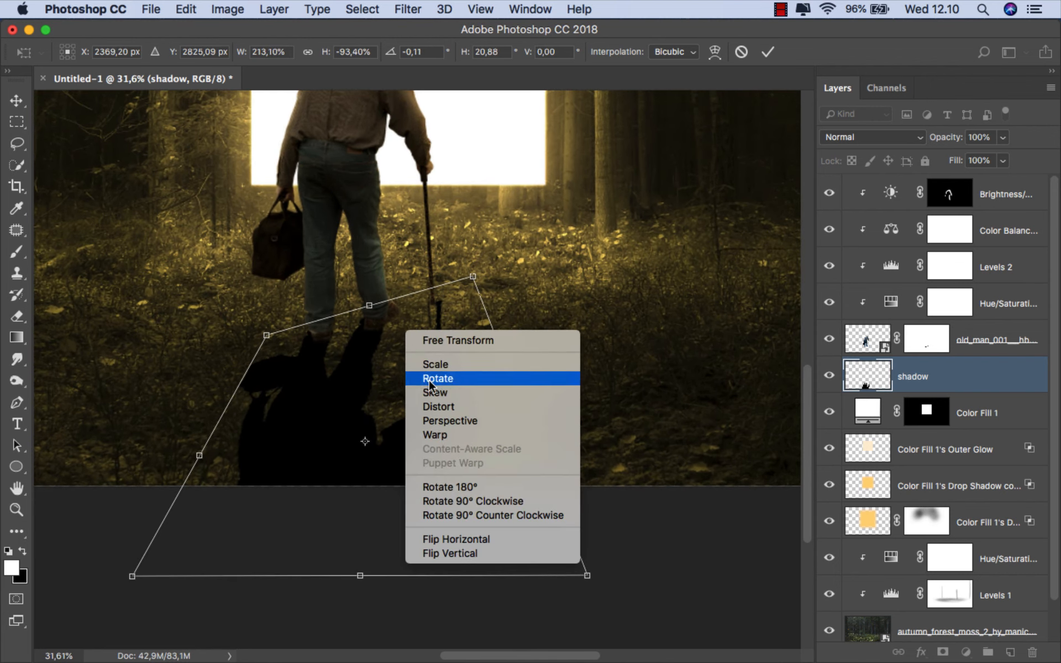
left_click(435, 435)
scroll(469, 282, "up", 7)
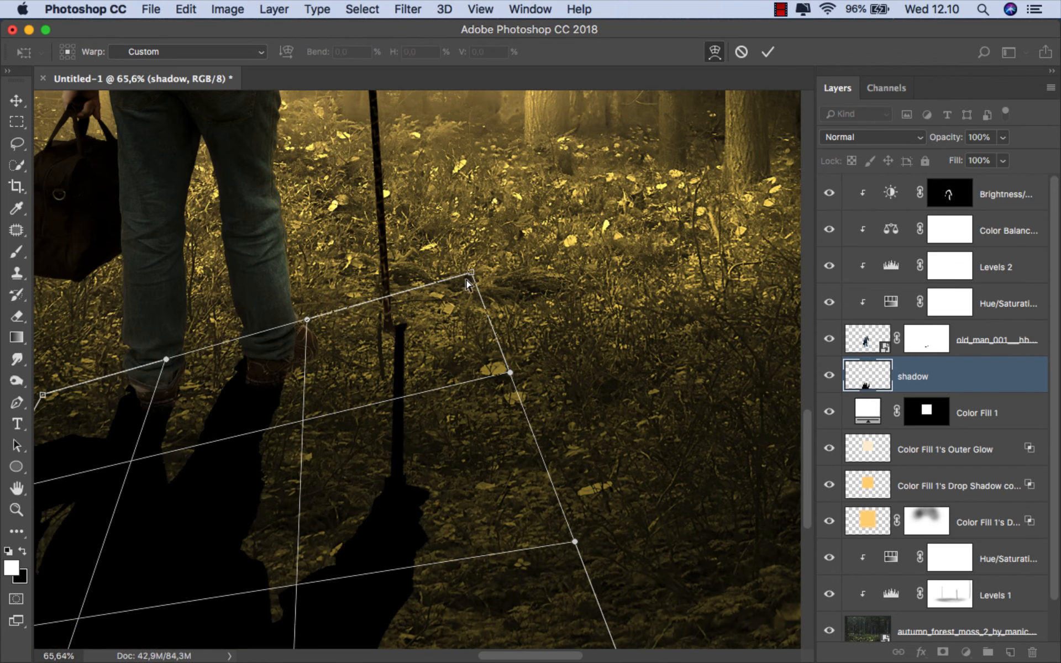
left_click_drag(468, 282, 431, 277)
scroll(431, 277, "down", 4)
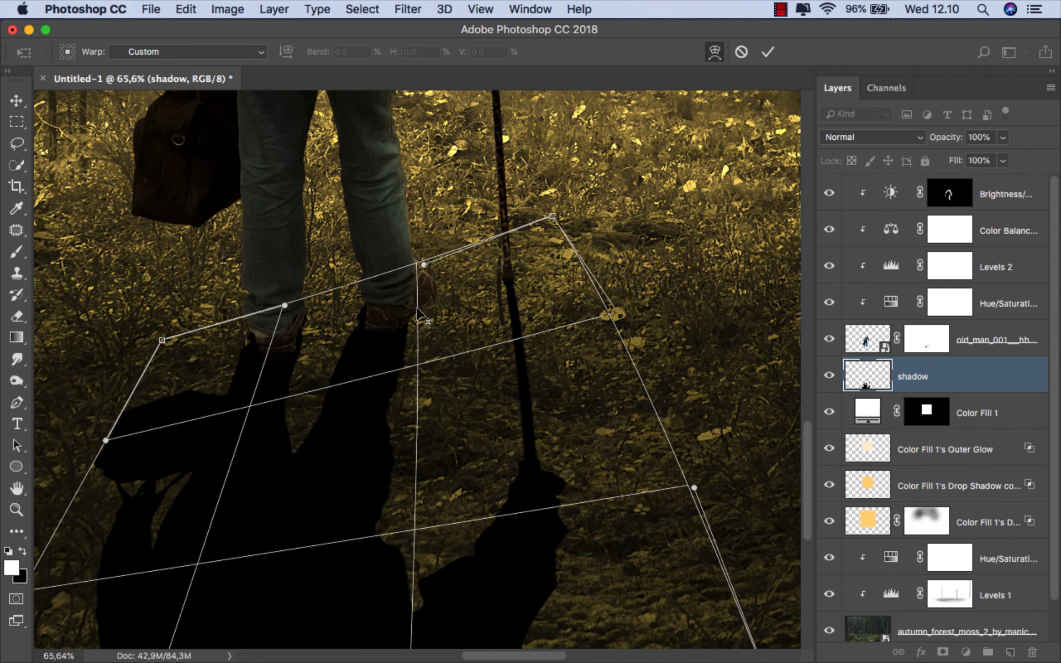
scroll(417, 309, "down", 5)
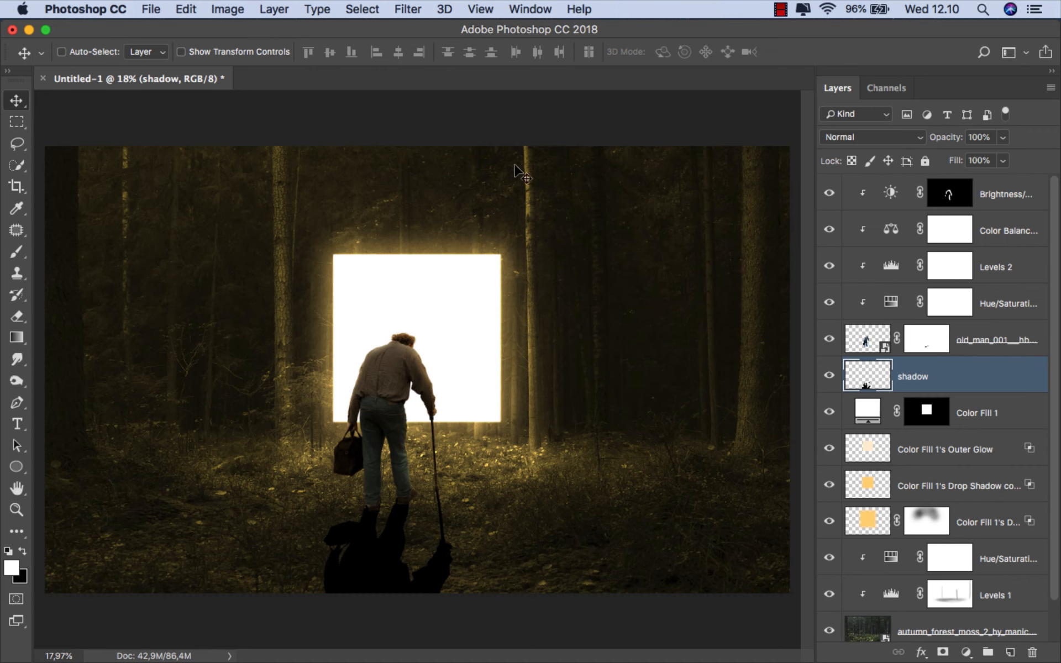
- Soften the shadow layer with a 4-pixel Gaussian Blur and lower its opacity to 50%
left_click(408, 10)
mouse_move(613, 207)
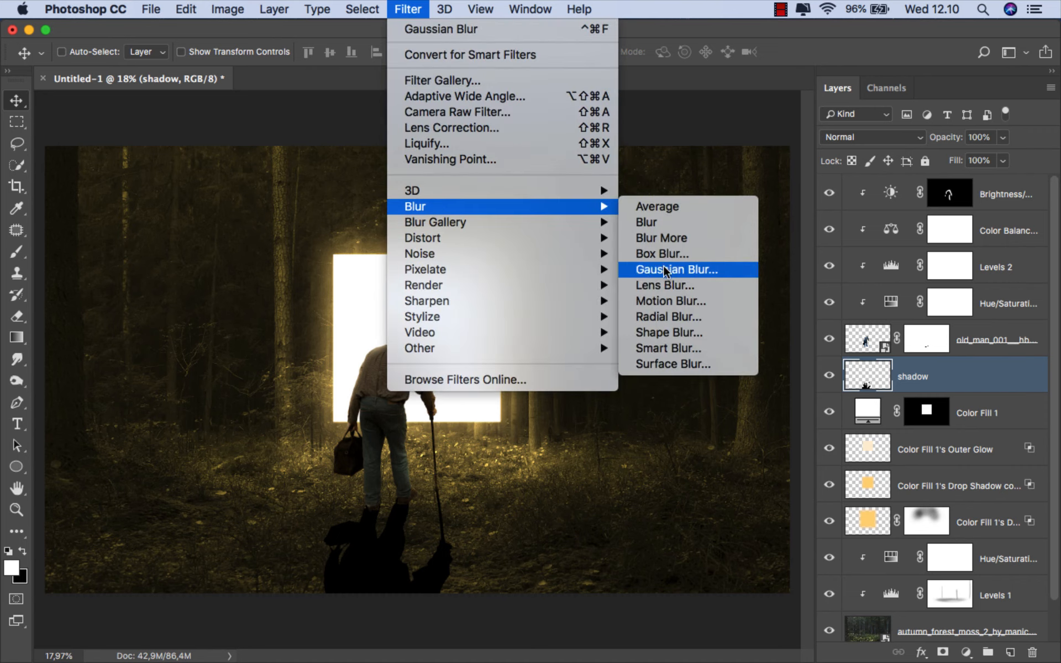
left_click(612, 271)
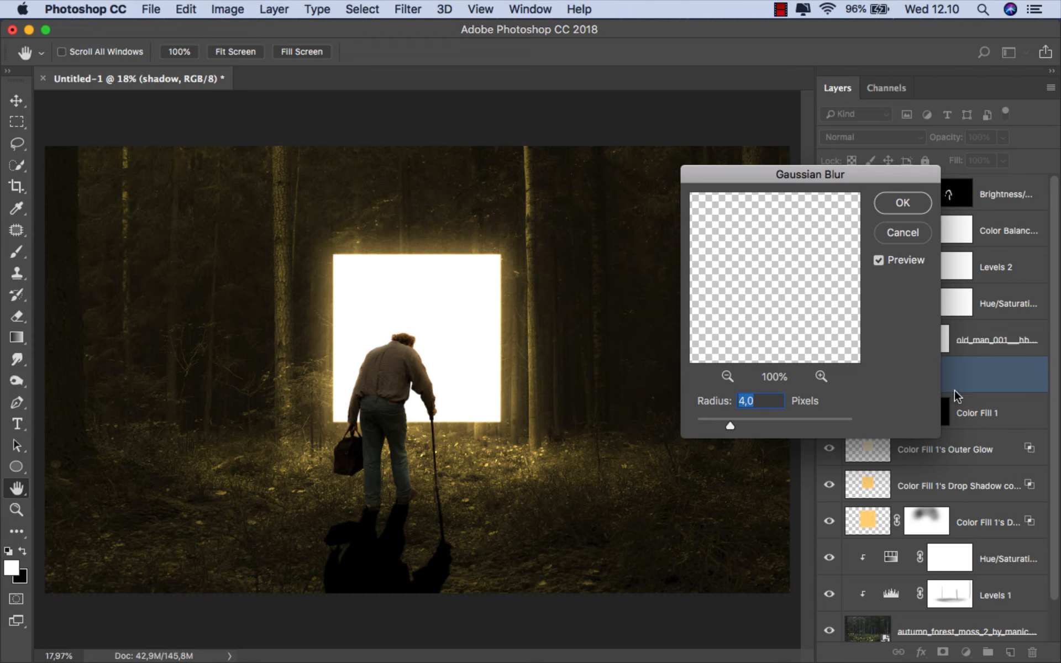
key("Return")
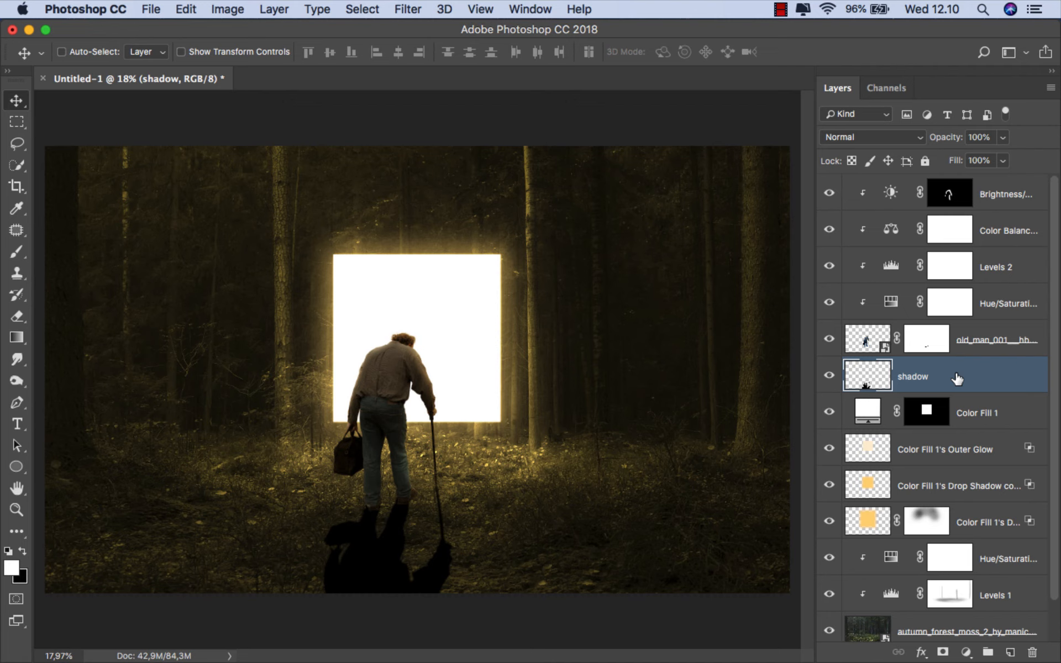
left_click_drag(971, 159, 965, 161)
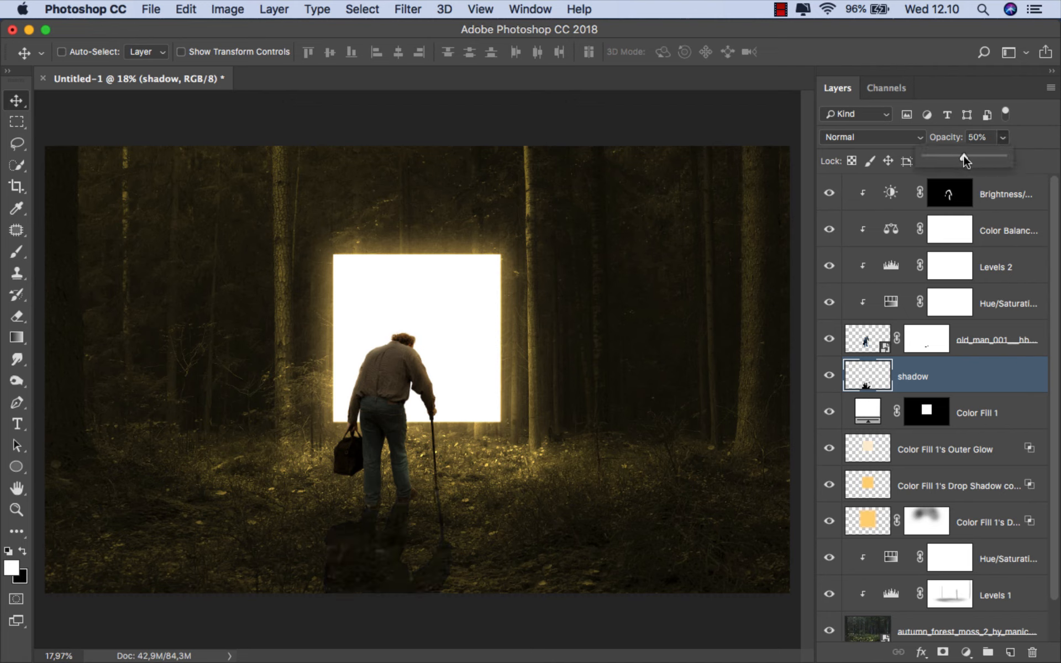
left_click(944, 388)
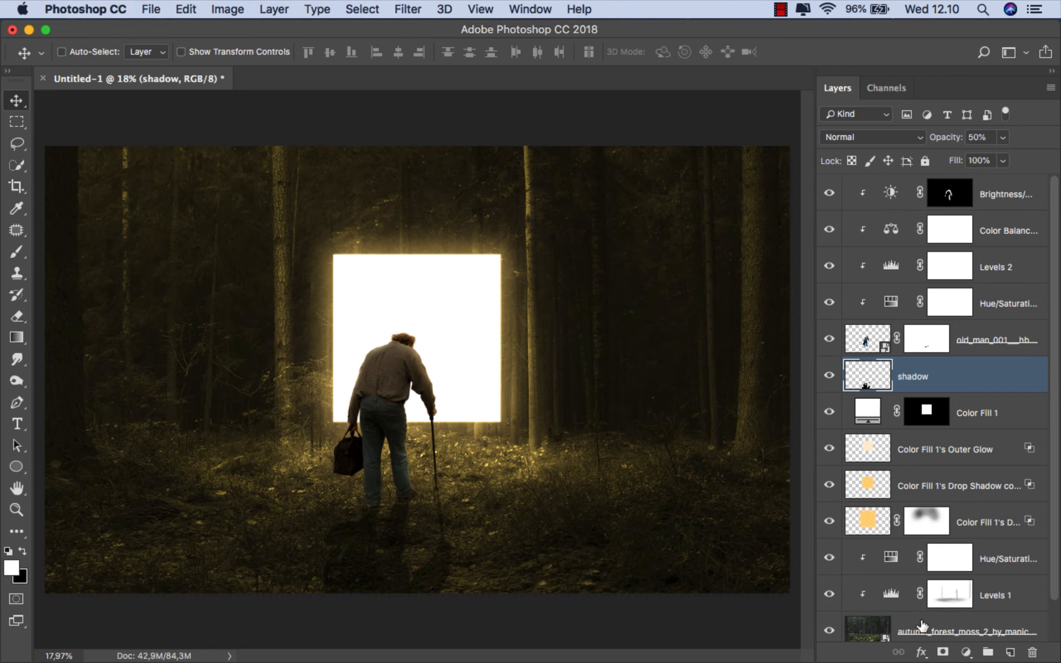
- Add a layer mask to the shadow and fade its lower part with black gradients at 50% opacity drawn up toward the feet
left_click(943, 652)
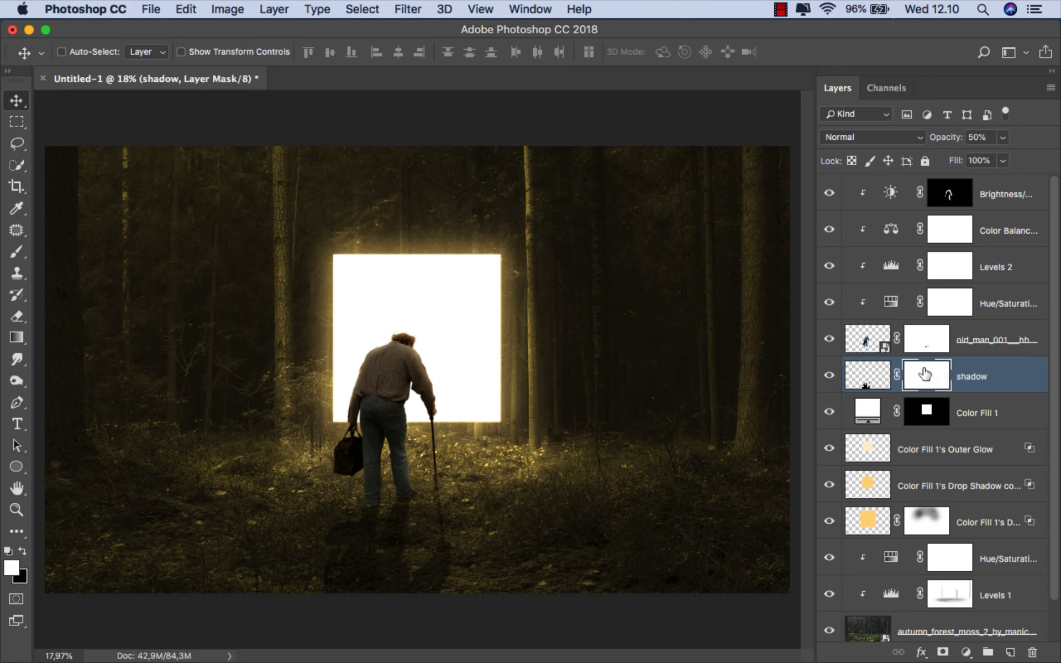
left_click(17, 338)
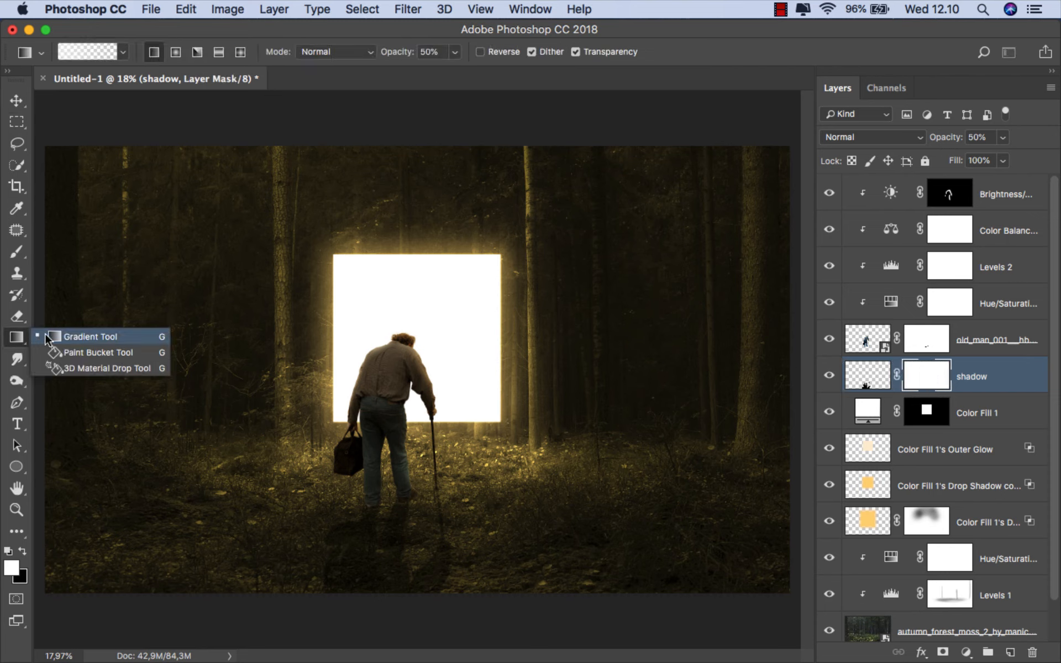
left_click(23, 547)
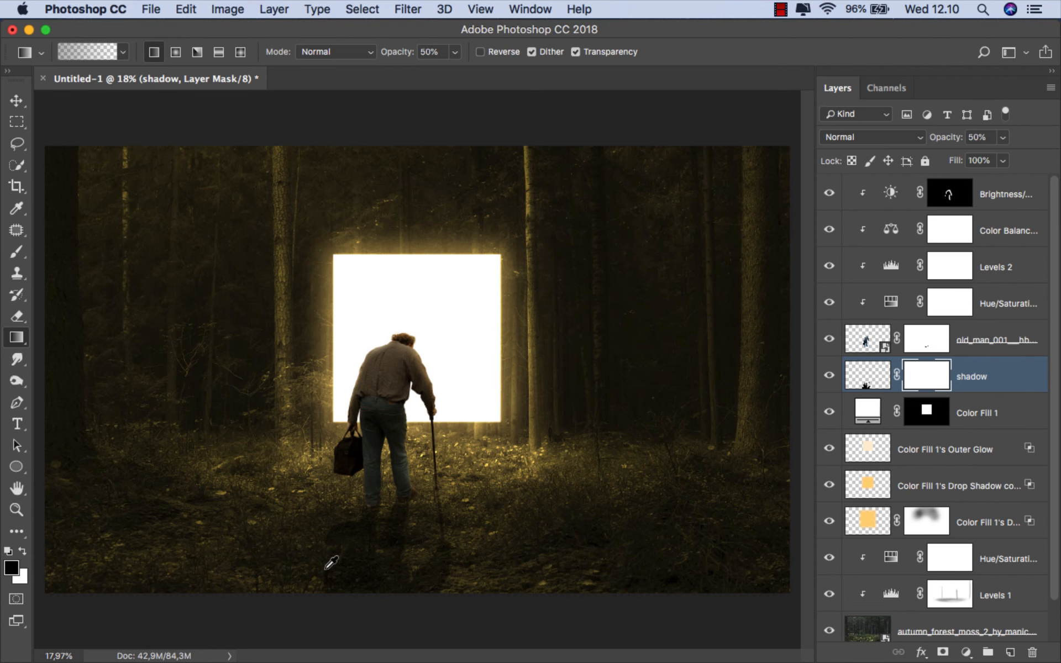
scroll(332, 562, "up", 5)
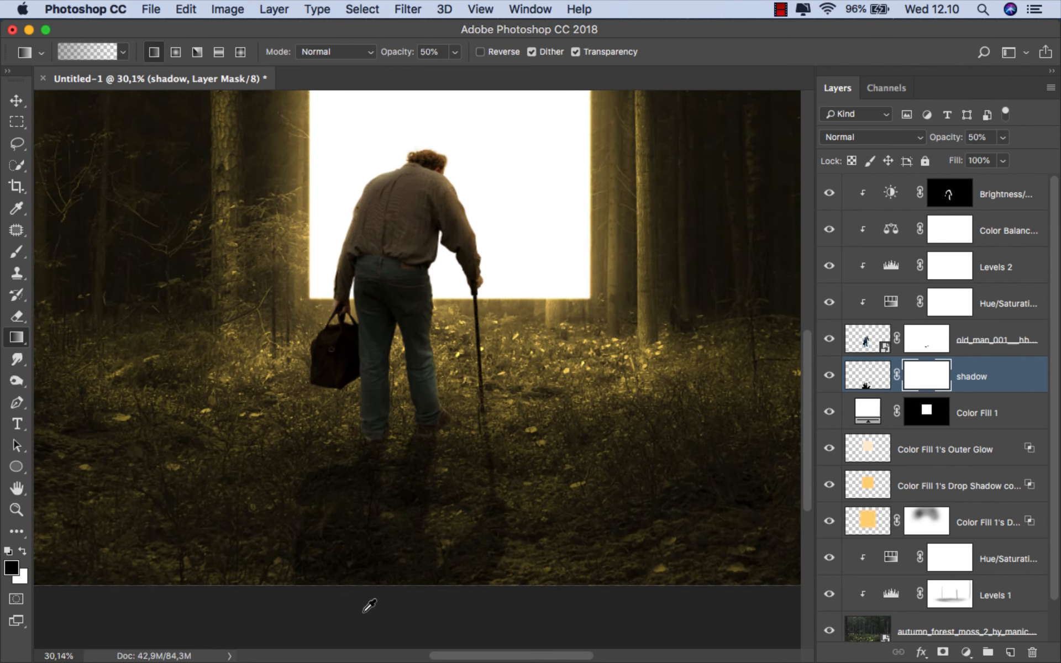
scroll(351, 615, "up", 1)
left_click_drag(399, 434, 402, 402)
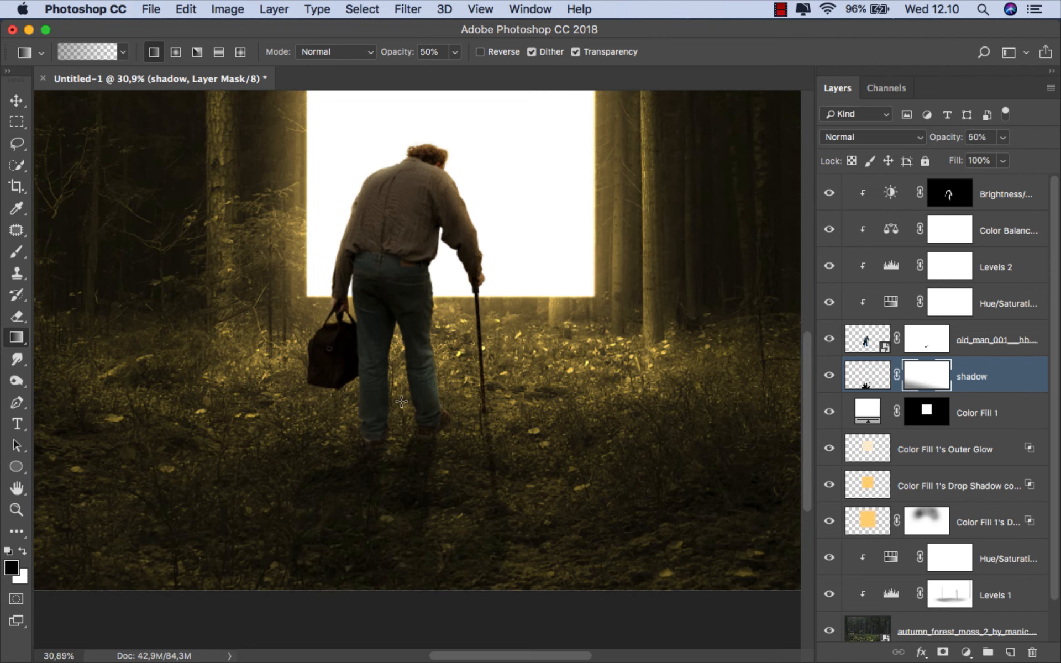
left_click_drag(392, 476, 390, 440)
scroll(377, 513, "down", 3)
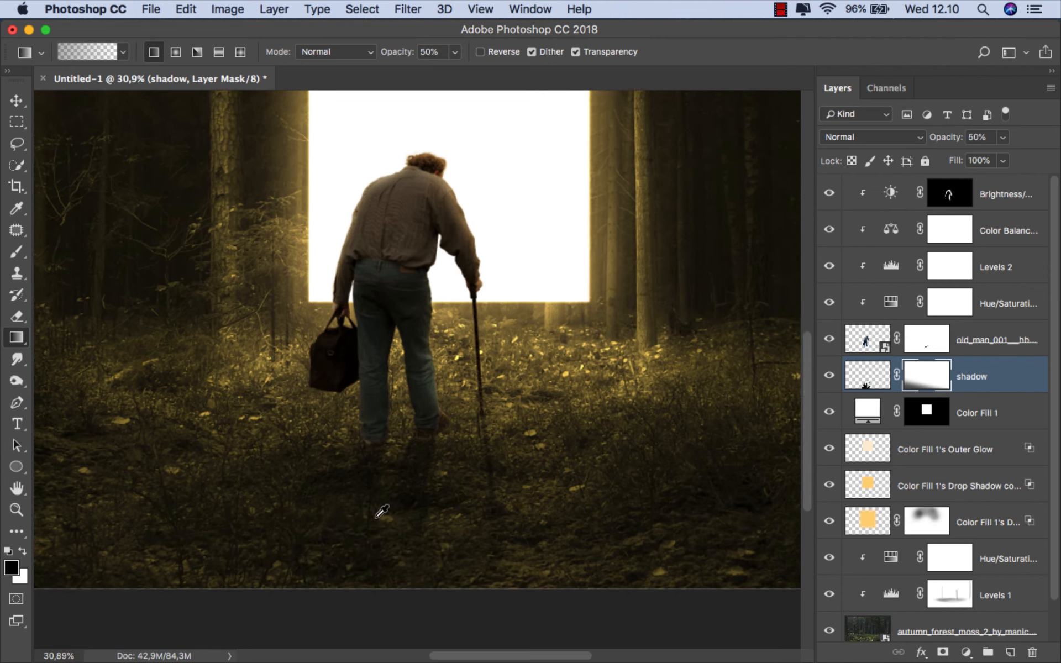
scroll(376, 518, "down", 2)
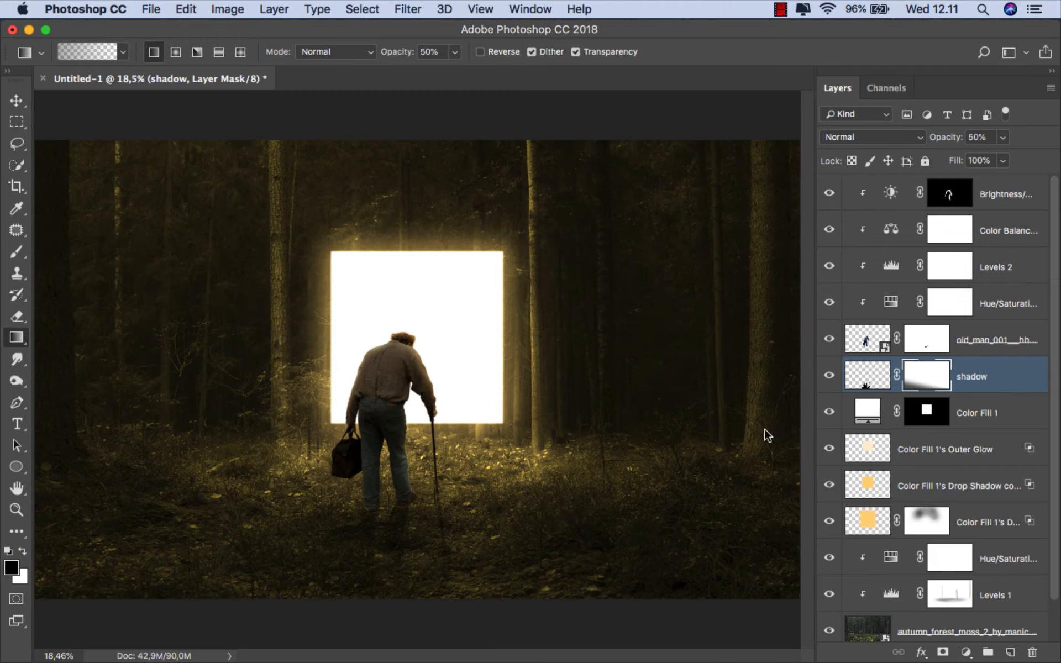
left_click(829, 378)
left_click(829, 379)
left_click(1010, 380)
key("v")
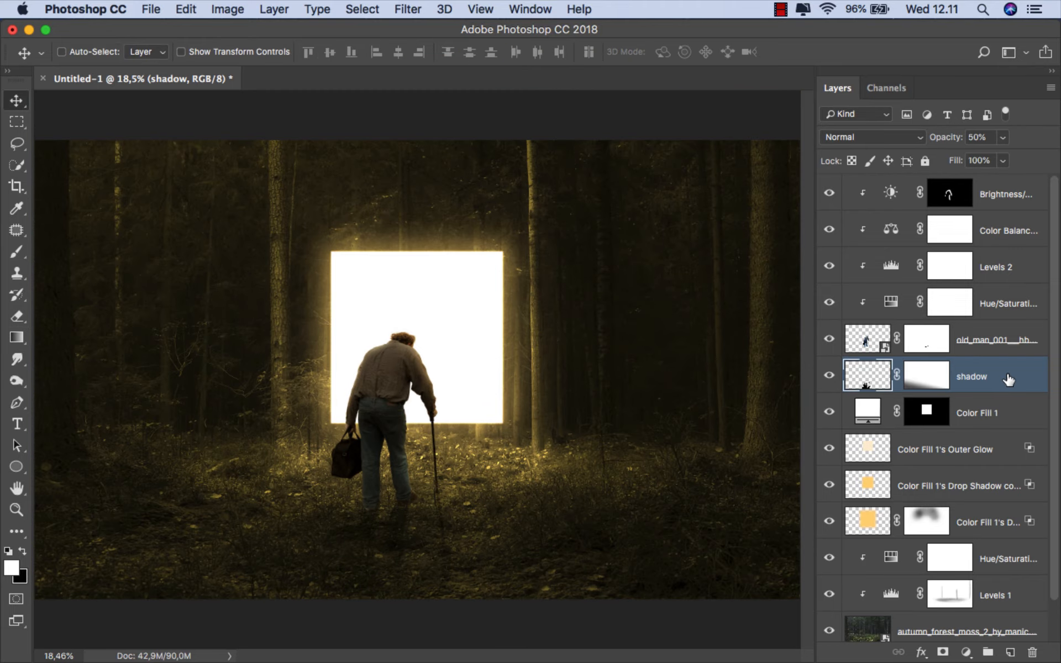
- Create a new layer above the forest's Hue/Saturation adjustment and sample a bright yellow from the leaves as the brush color
left_click(998, 560)
left_click(1009, 653)
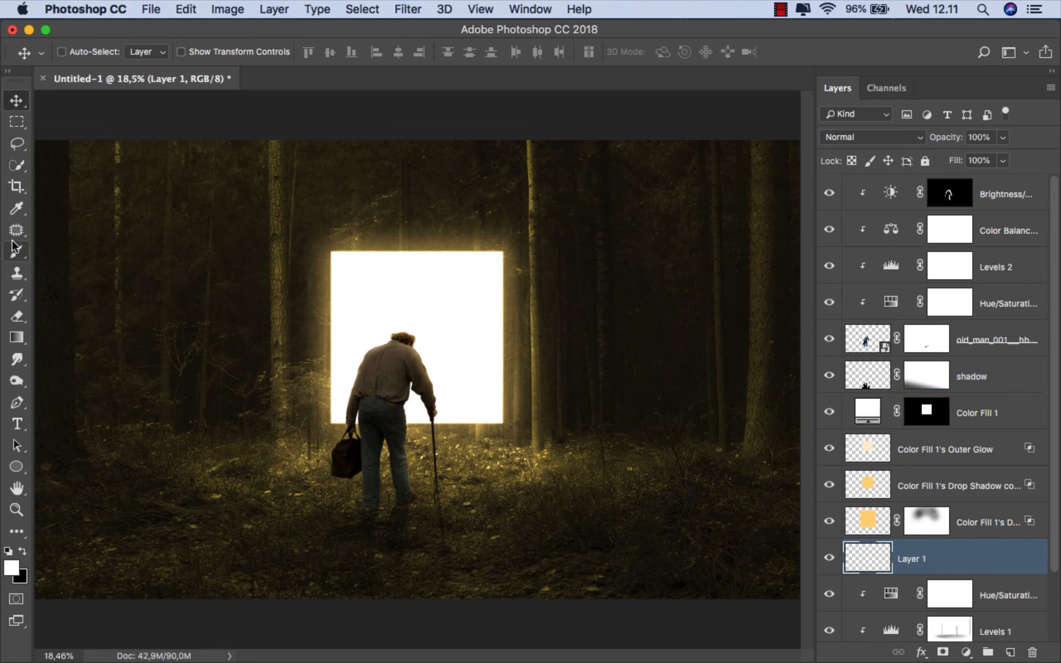
left_click_drag(15, 247, 66, 250)
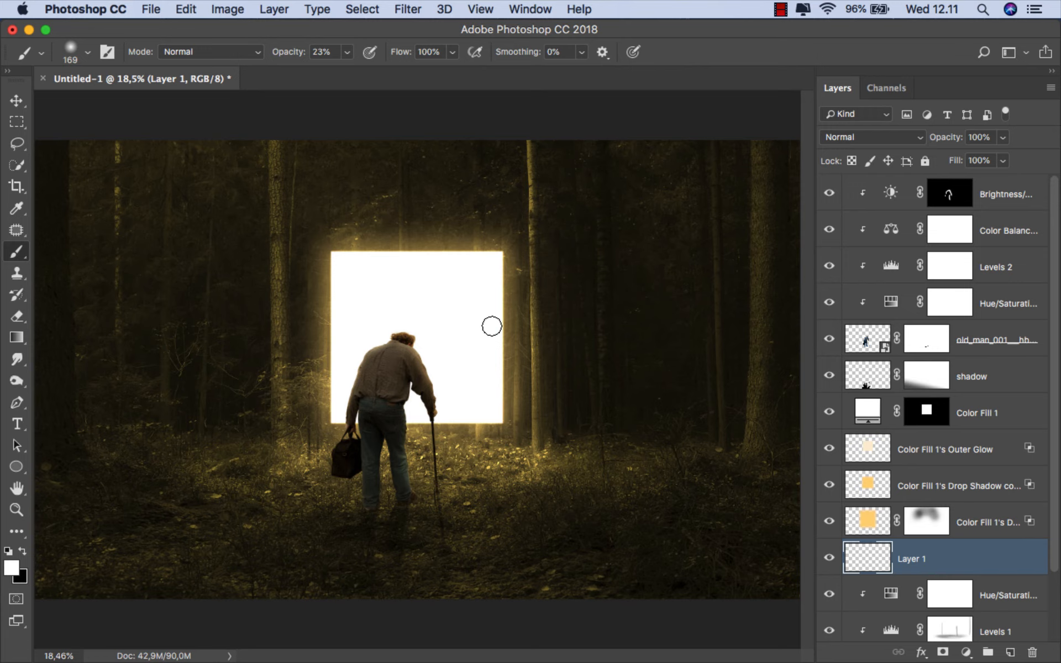
scroll(528, 422, "up", 10)
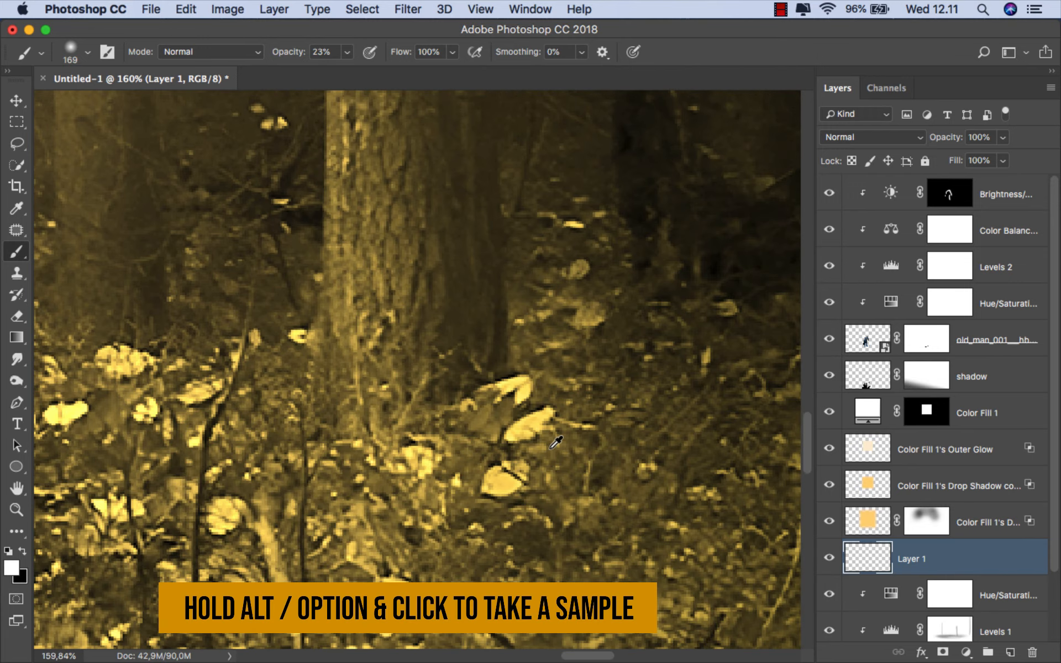
left_click(544, 414, "alt")
scroll(544, 414, "down", 8)
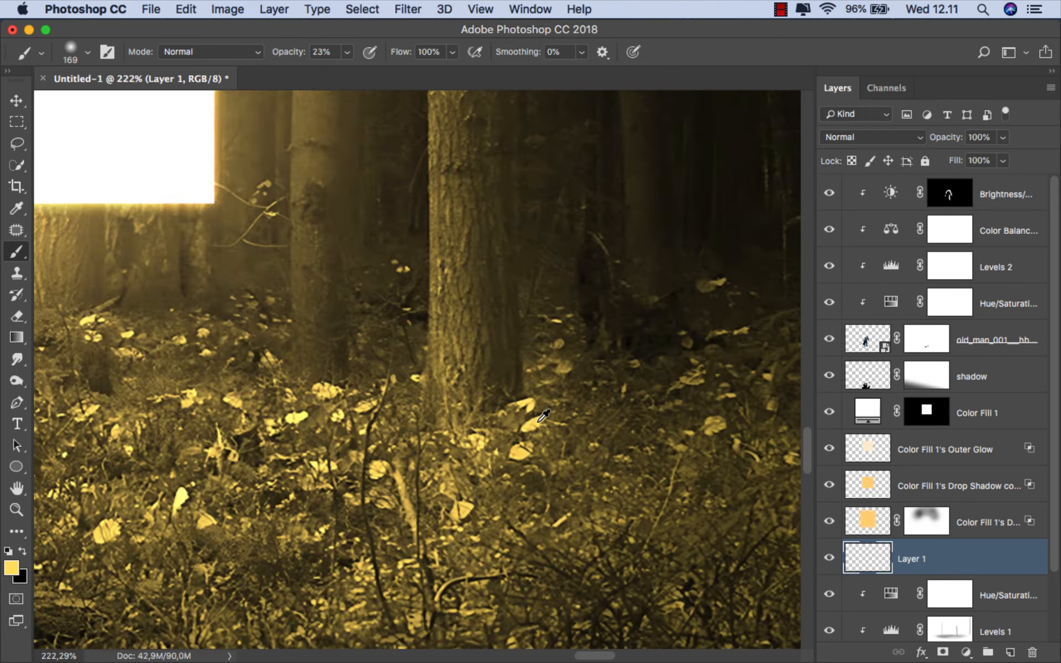
- Paint a faint yellow glow over the forest on both sides of the square, using a soft 1105-pixel brush at 4% opacity
left_click(348, 52)
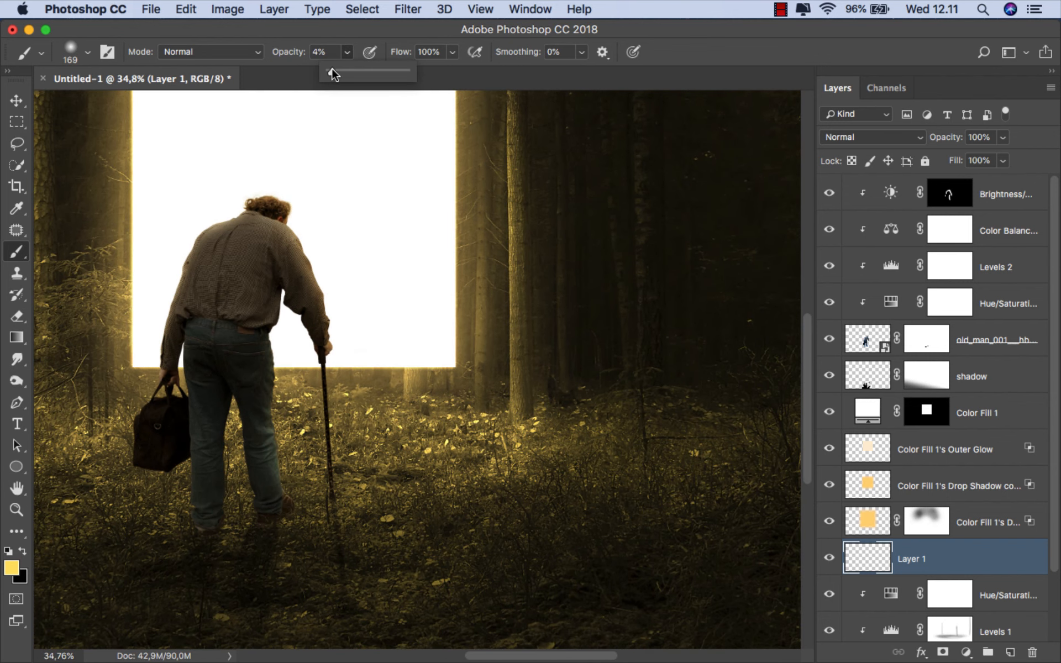
left_click_drag(458, 307, 567, 300)
scroll(542, 394, "down", 2)
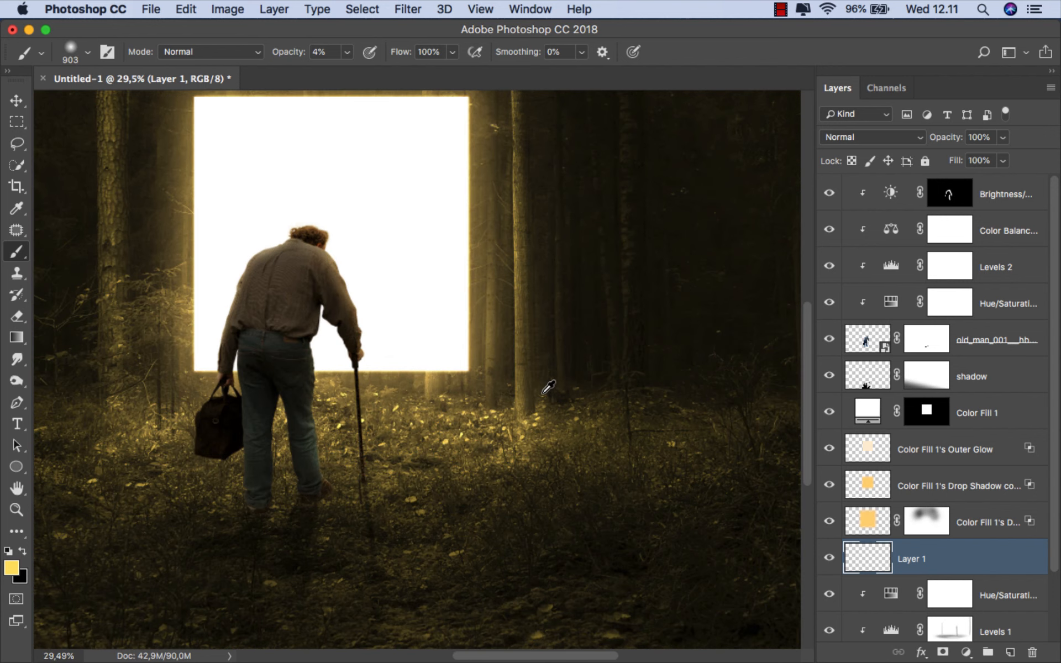
scroll(549, 387, "down", 3)
left_click_drag(534, 392, 554, 396)
mouse_move(539, 393)
left_mouse_down()
mouse_move(545, 331)
mouse_move(581, 394)
mouse_move(538, 393)
mouse_move(431, 350)
mouse_move(308, 372)
mouse_move(238, 362)
mouse_move(272, 287)
mouse_move(299, 273)
mouse_move(448, 273)
mouse_move(529, 343)
mouse_move(581, 367)
mouse_move(574, 377)
mouse_move(308, 379)
mouse_move(225, 367)
left_mouse_up()
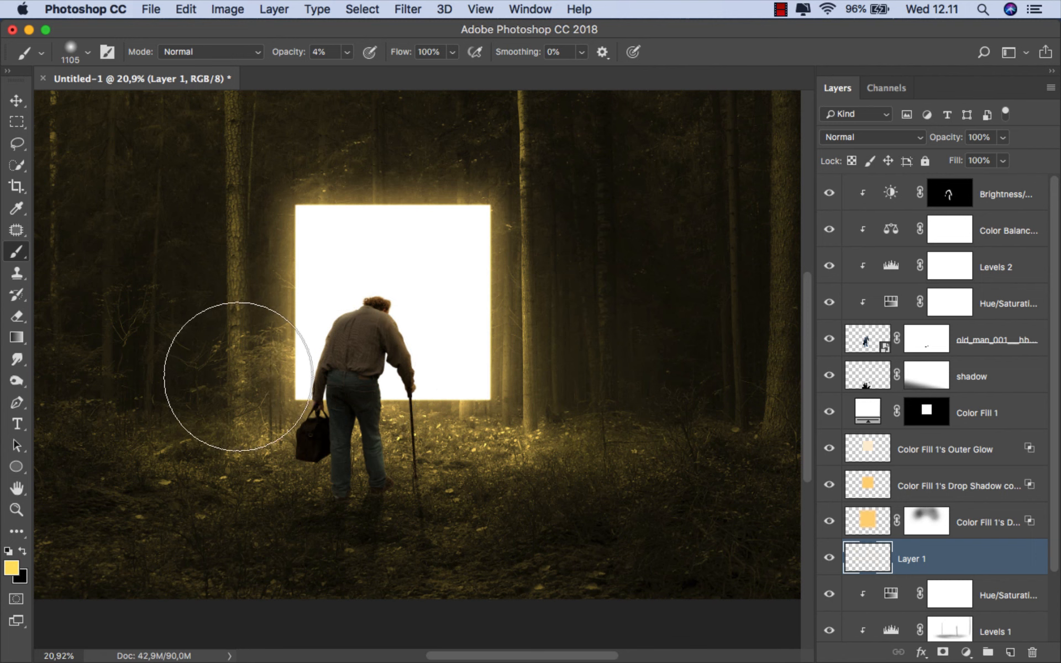
scroll(296, 364, "down", 1)
scroll(289, 369, "up", 1)
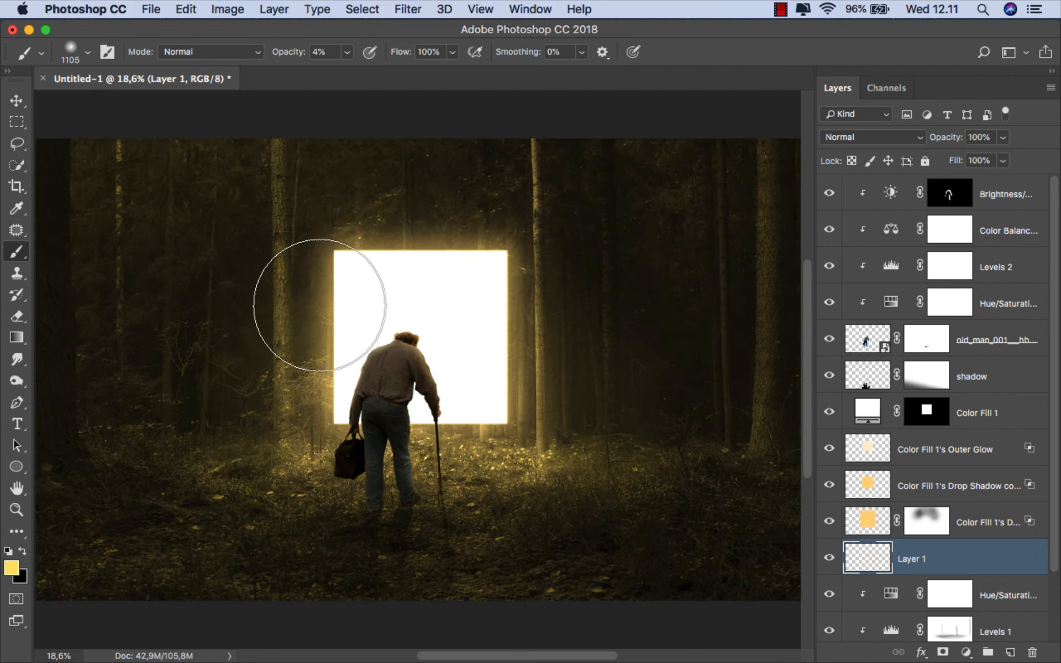
- Reduce the glow layer's fill to 47% and compare the image with and without it
left_click(1002, 161)
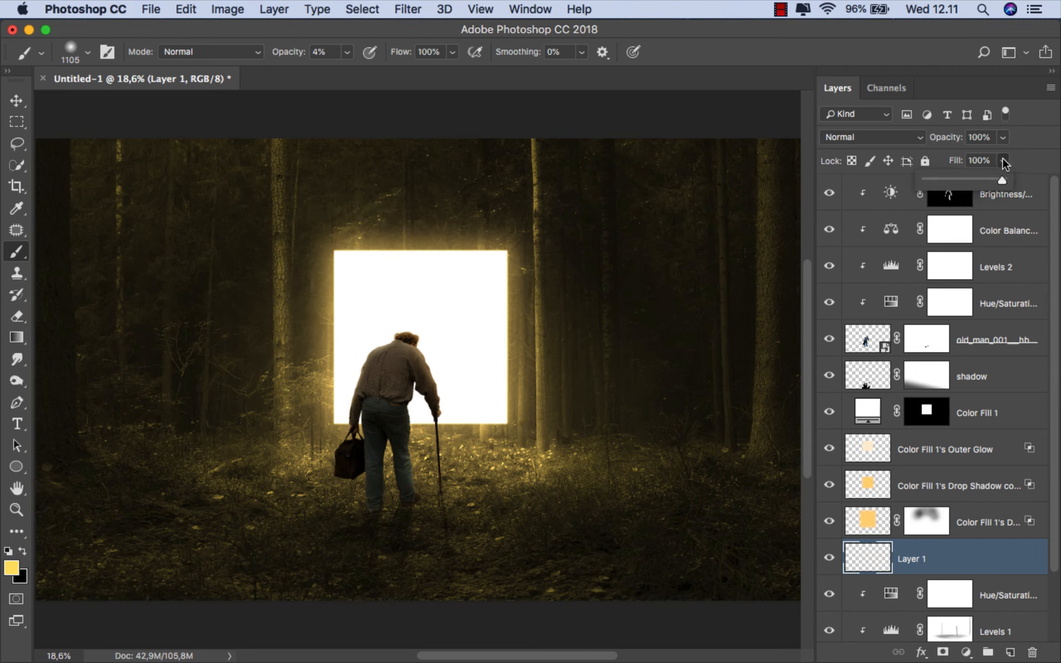
left_click_drag(971, 185, 962, 183)
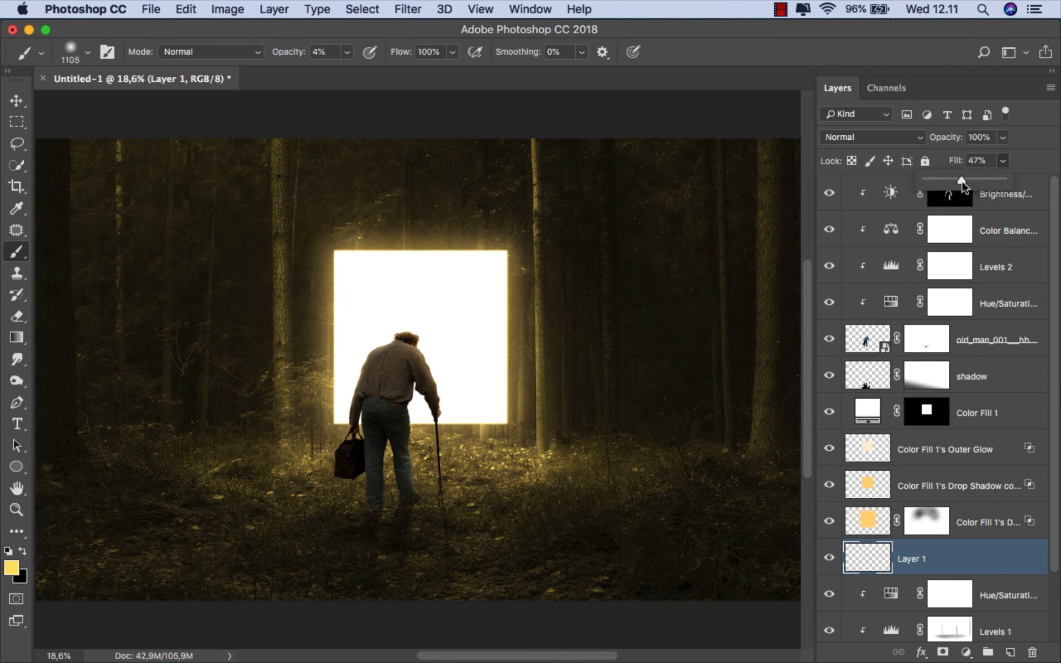
left_click(829, 558)
left_click(830, 559)
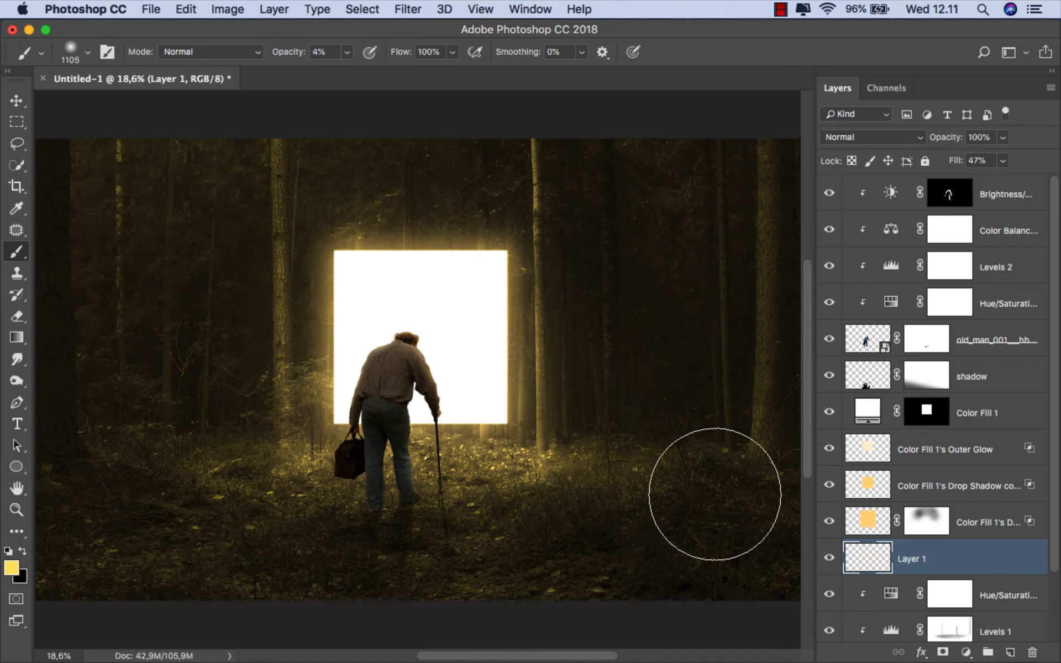
scroll(568, 428, "down", 2)
scroll(573, 421, "down", 1)
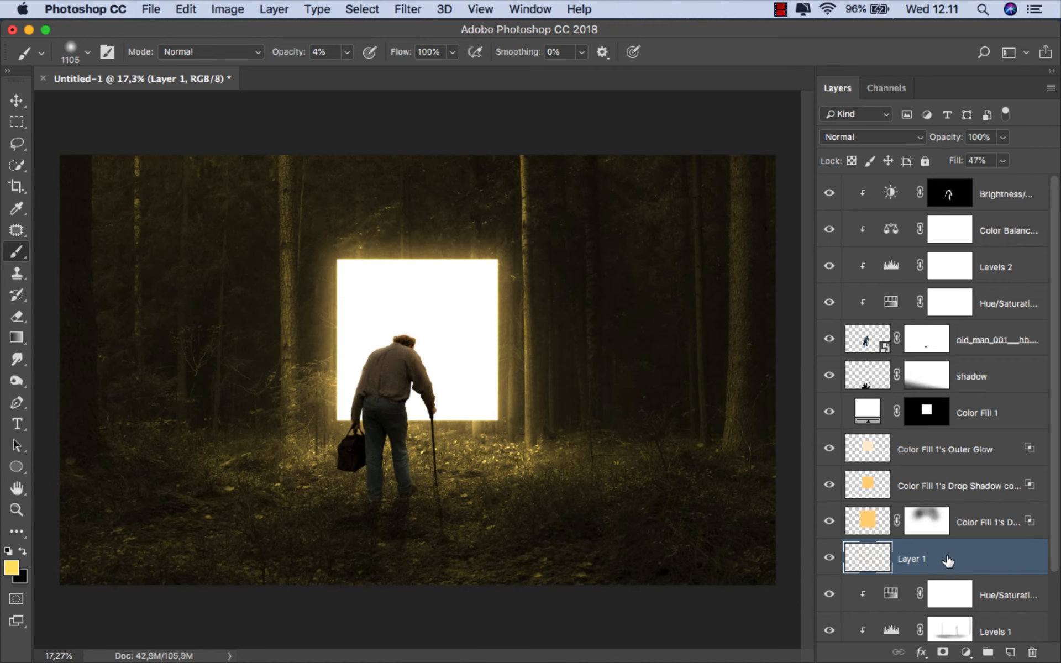
key("v")
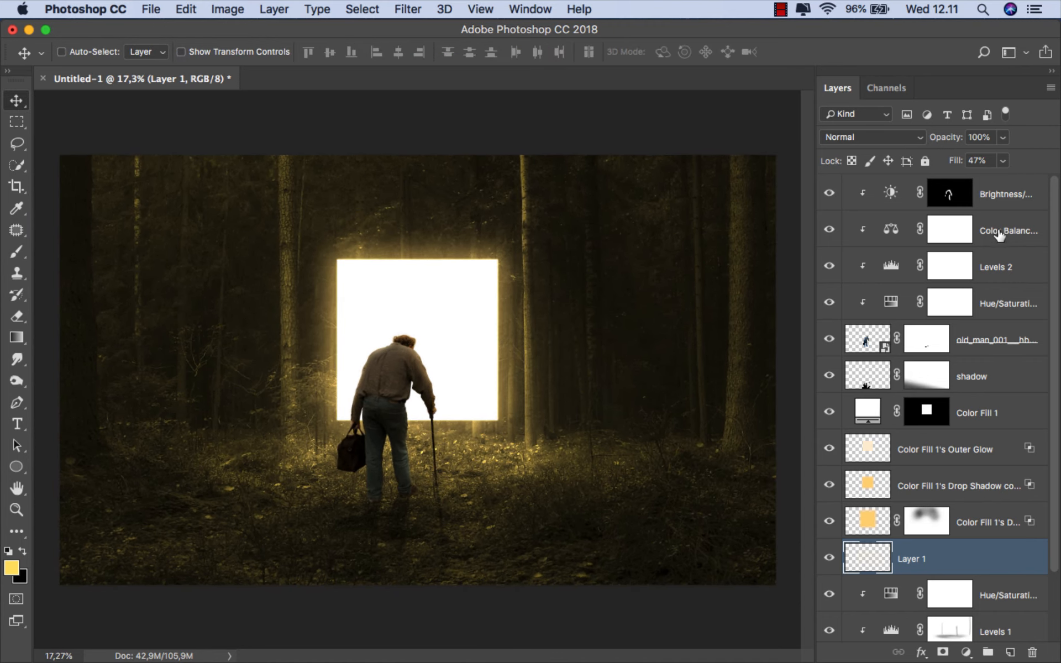
- Add a Color Lookup adjustment above all layers using the DropBlues.3DL 3D LUT
left_click(1010, 195)
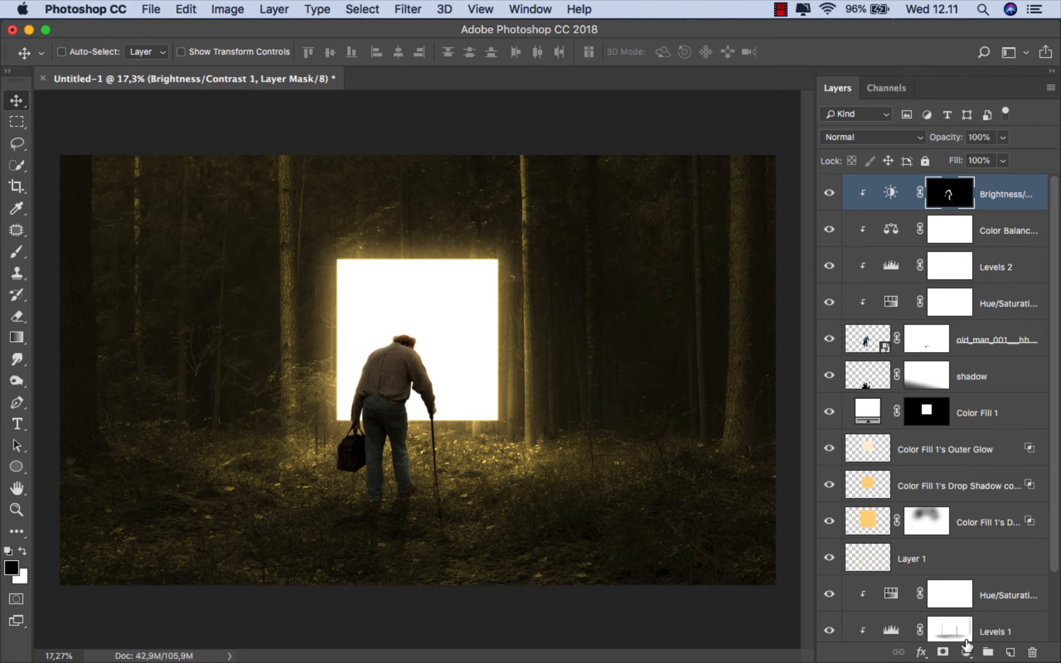
left_click(966, 652)
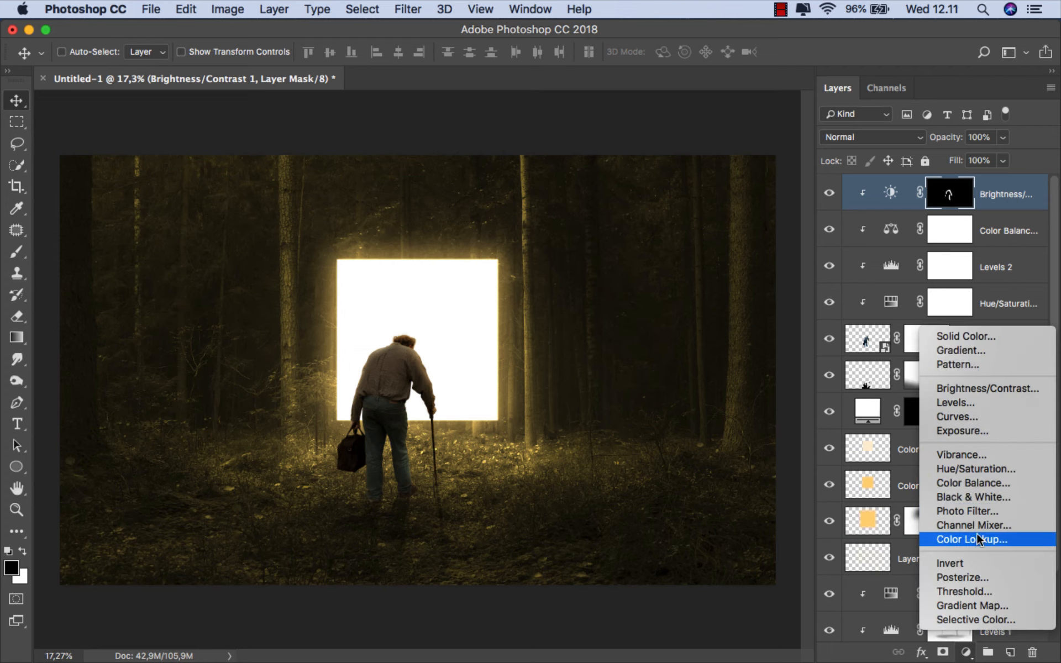
left_click(1012, 538)
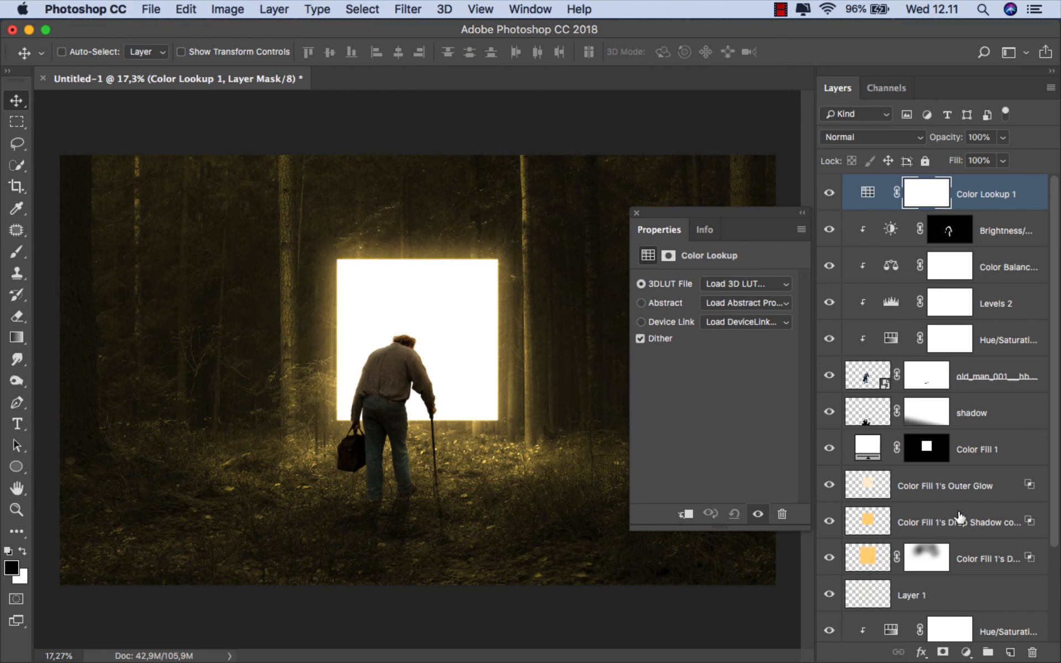
left_click(729, 285)
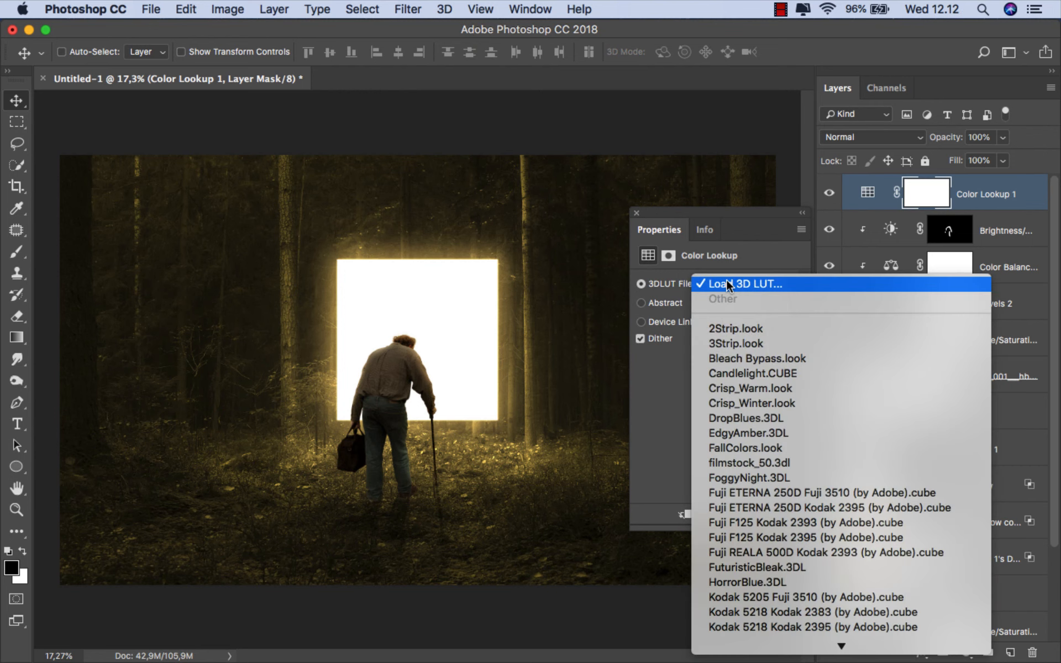
left_click(775, 418)
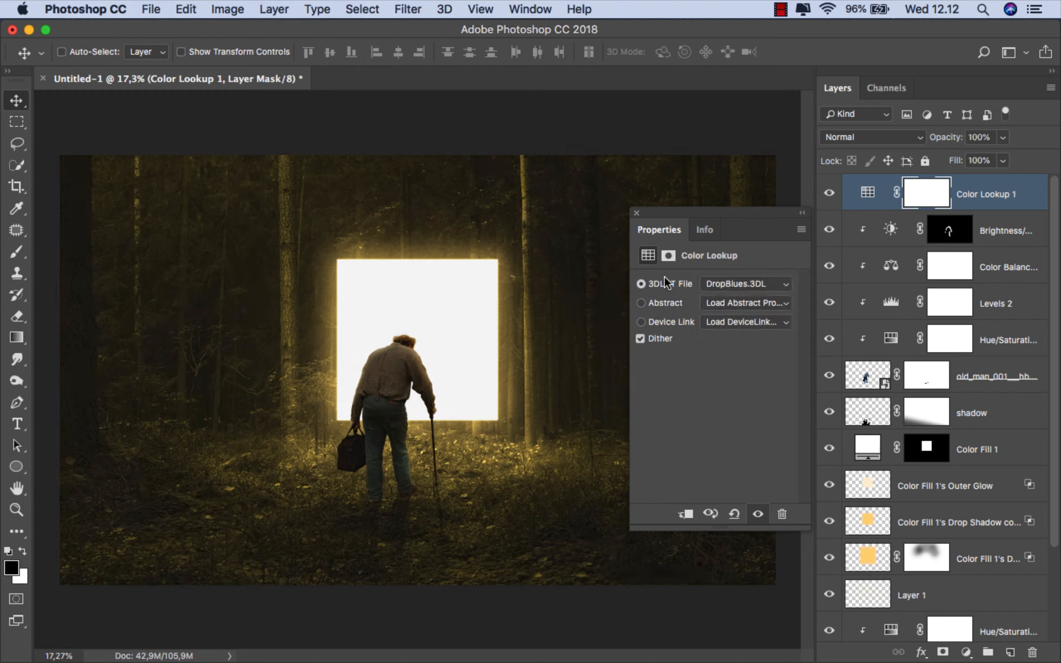
left_click(637, 214)
- Split the Color Lookup layer's white Blend If sliders for This Layer (0 / 255) and Underlying Layer down to the black end, then compare the effect
left_click(971, 192)
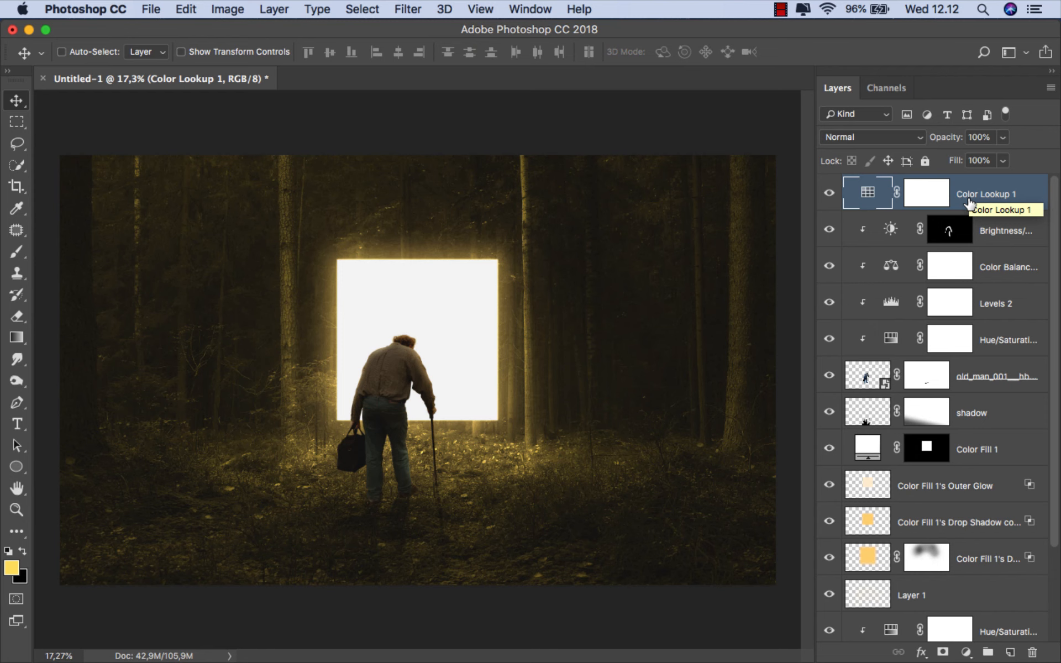
right_click(970, 193)
left_click(944, 208)
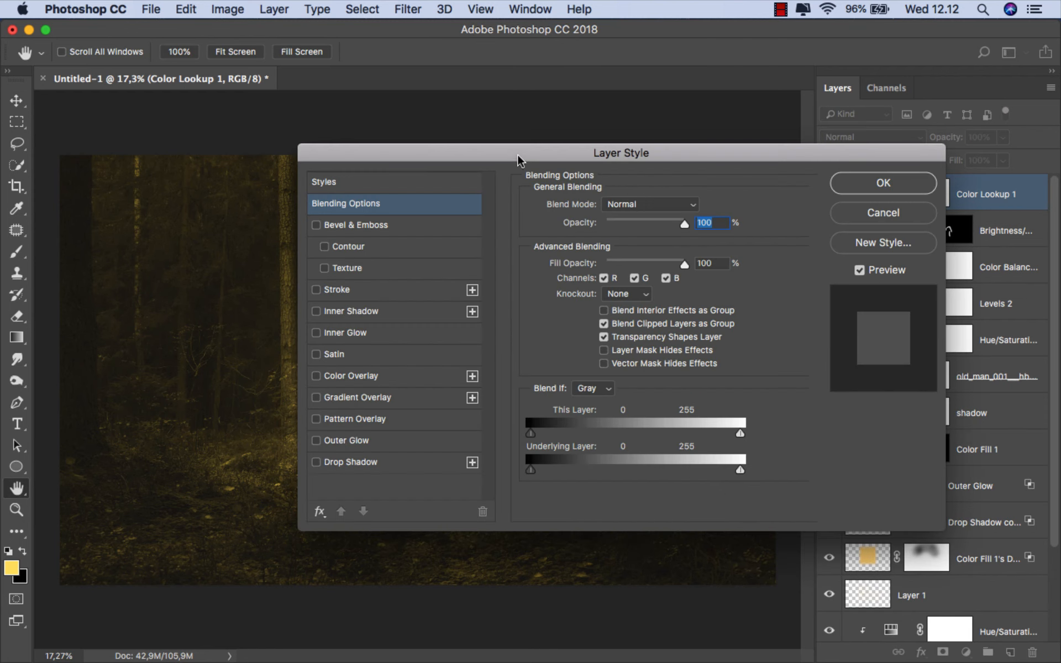
left_click_drag(490, 152, 780, 150)
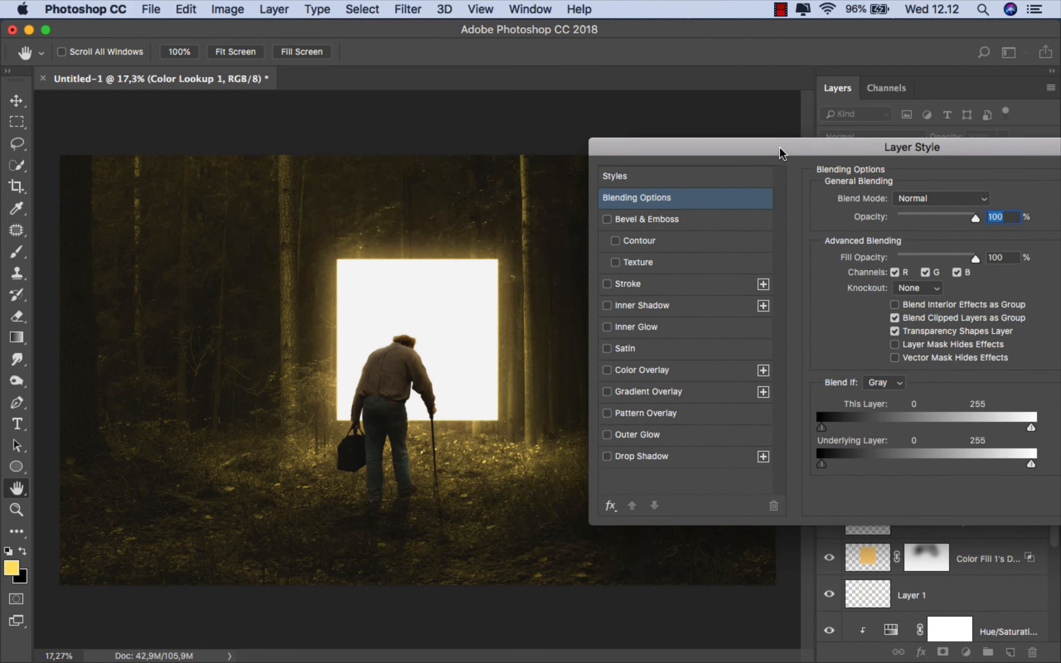
left_click_drag(1032, 428, 817, 428)
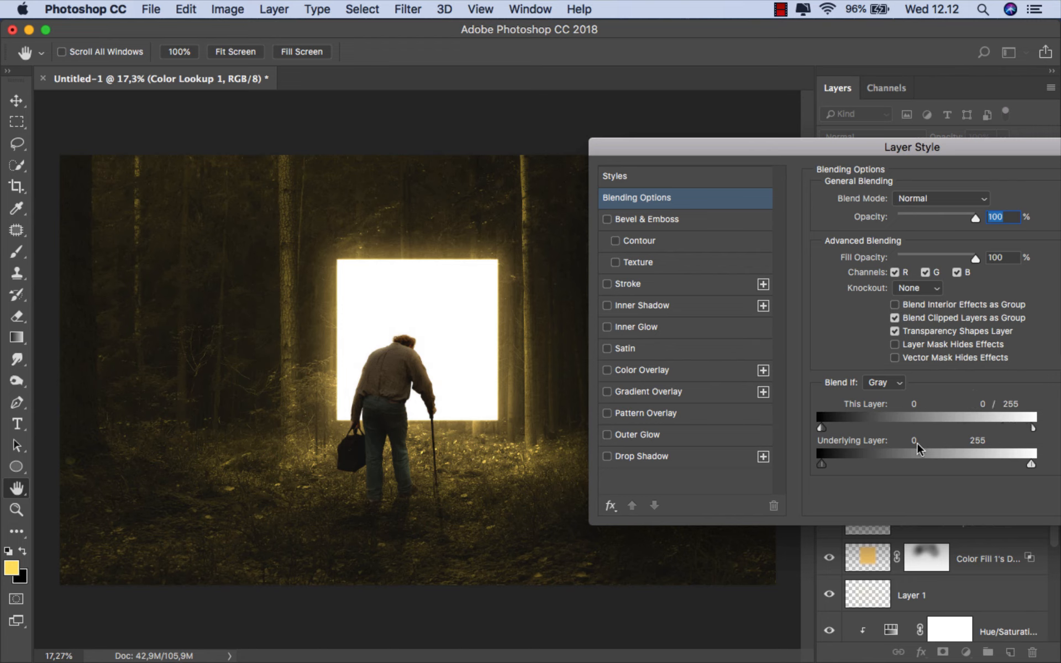
left_click_drag(1031, 466, 816, 465)
left_click_drag(912, 149, 669, 166)
left_click(912, 198)
left_click(830, 195)
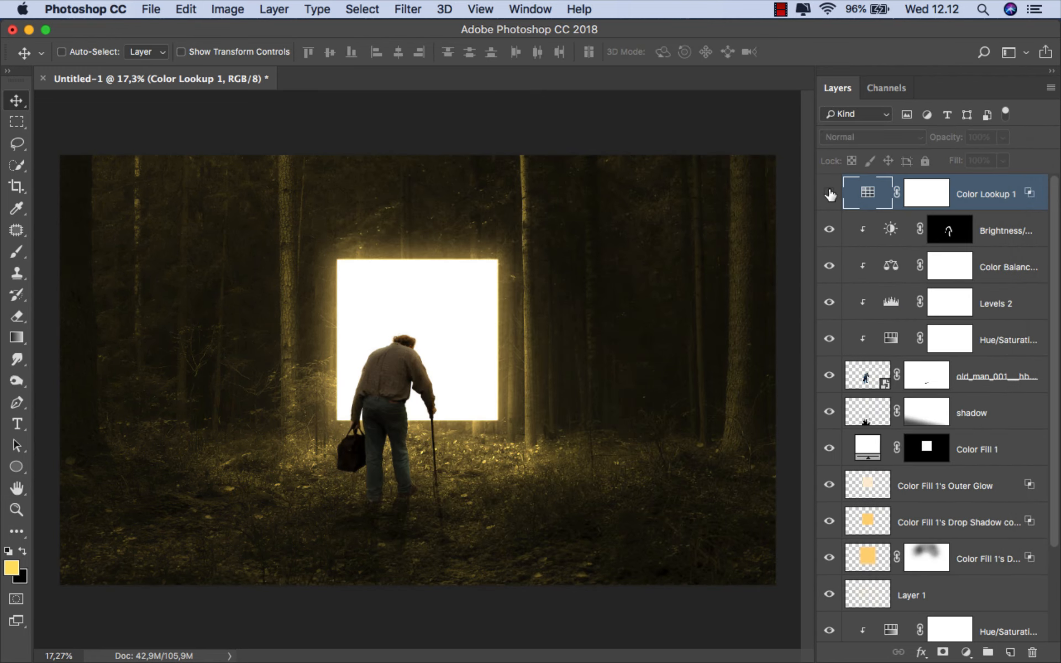
left_click(830, 195)
scroll(691, 287, "up", 2)
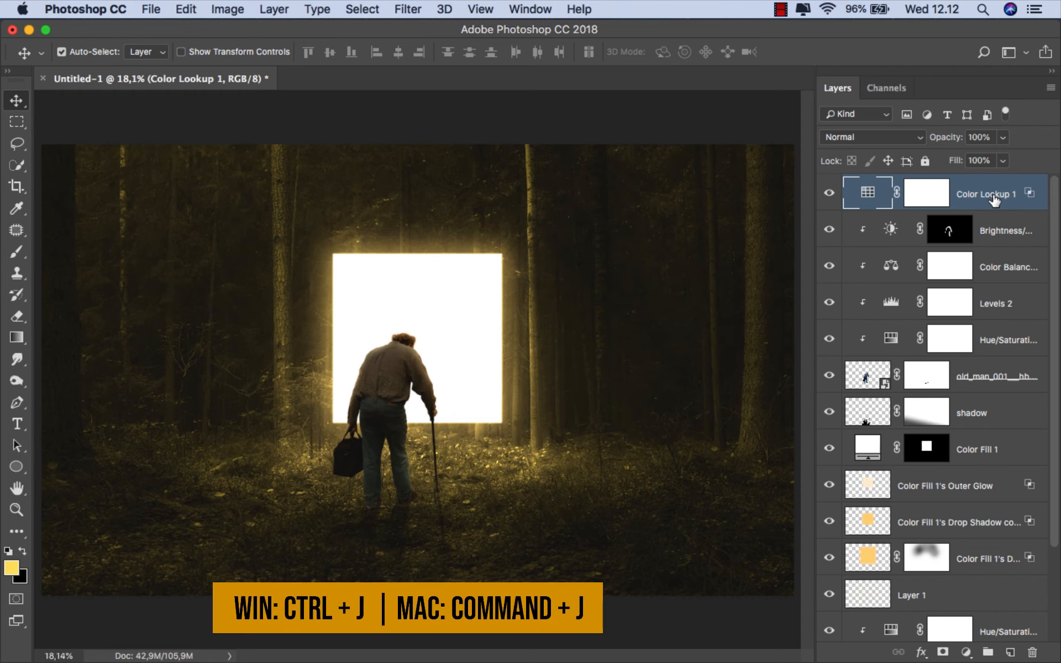
- Duplicate the Color Lookup layer and set the copy's 3D LUT to Candlelight.CUBE
key("super+j")
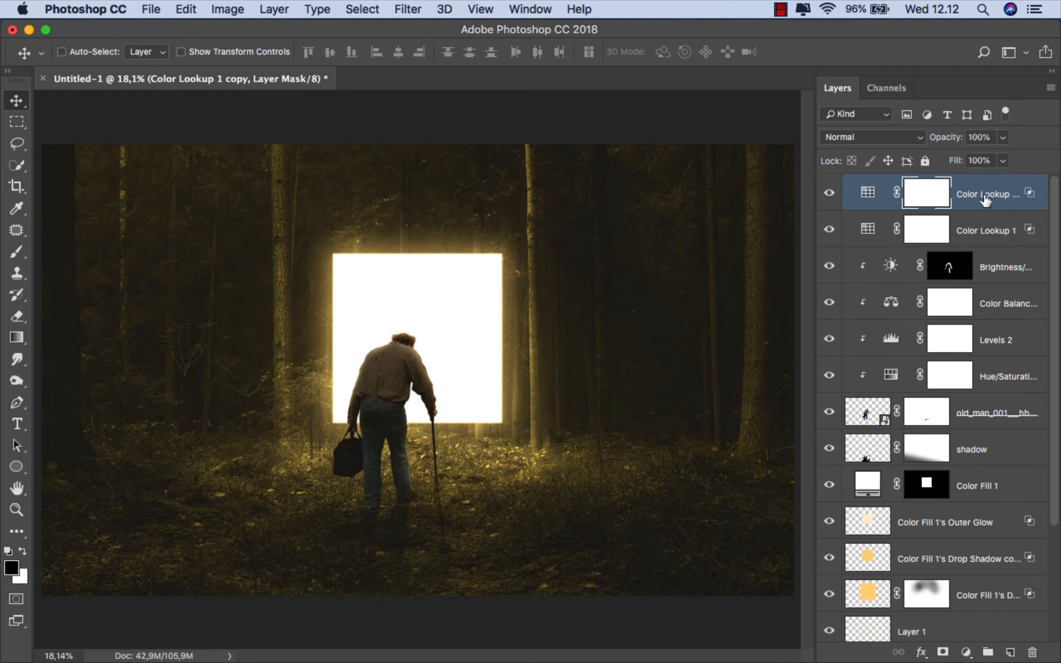
double_click(869, 193)
left_click(752, 284)
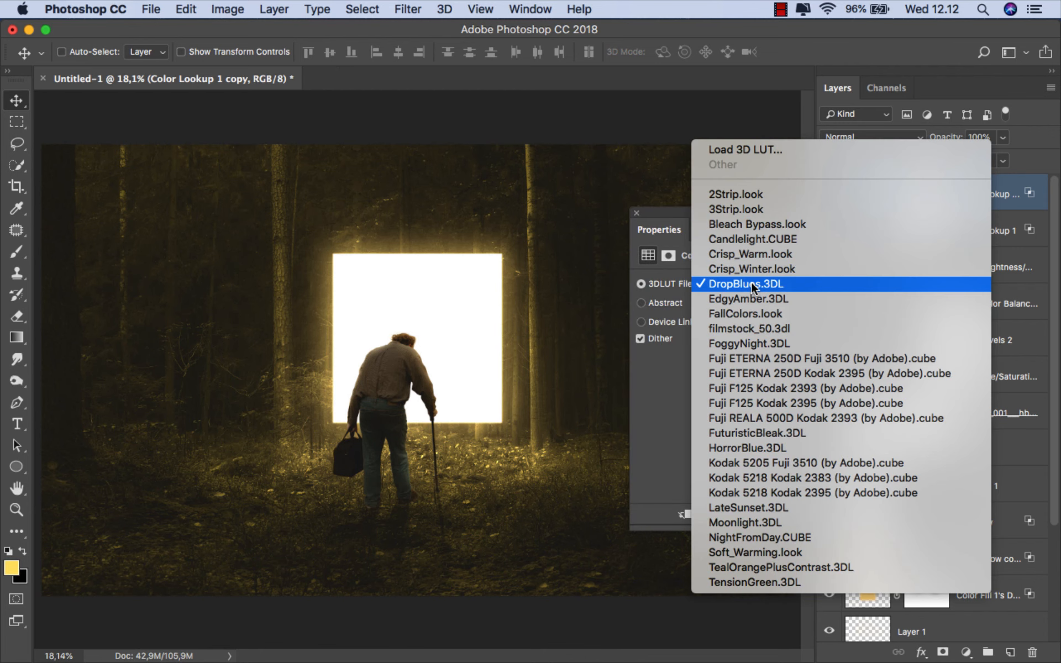
left_click(758, 239)
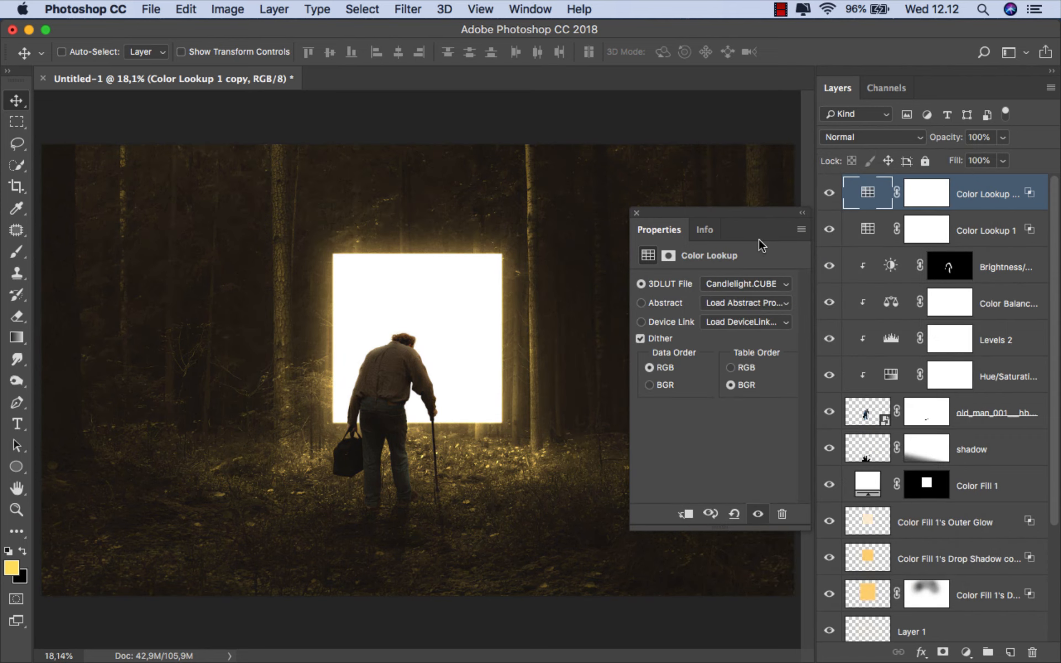
left_click(635, 211)
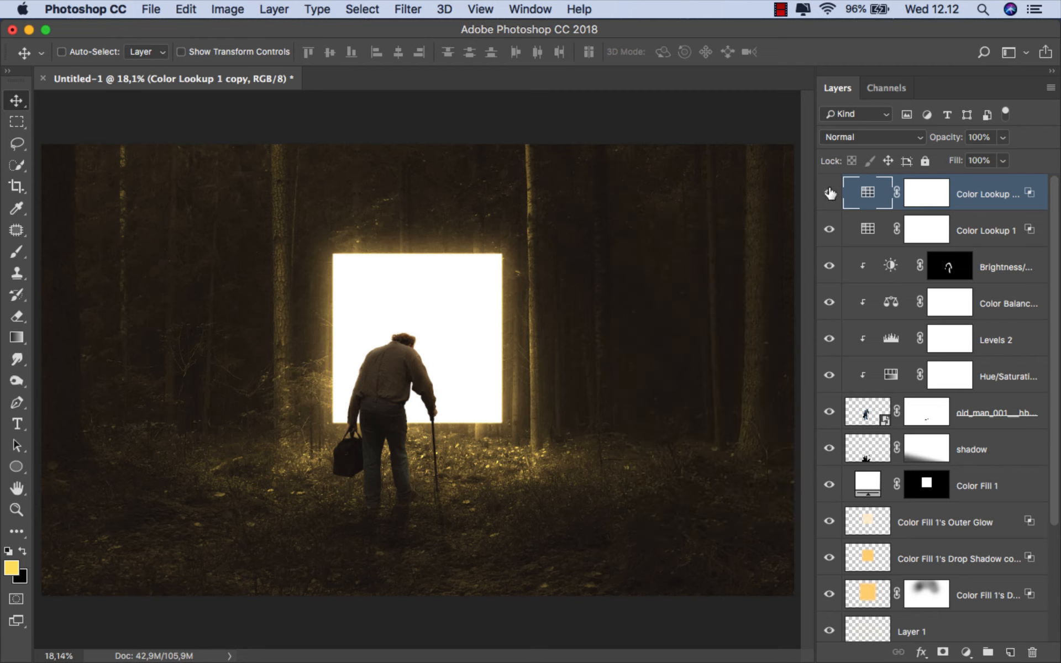
- Reduce the opacity of the Color Lookup copy to 50% and compare the image with and without it
left_click(1004, 137)
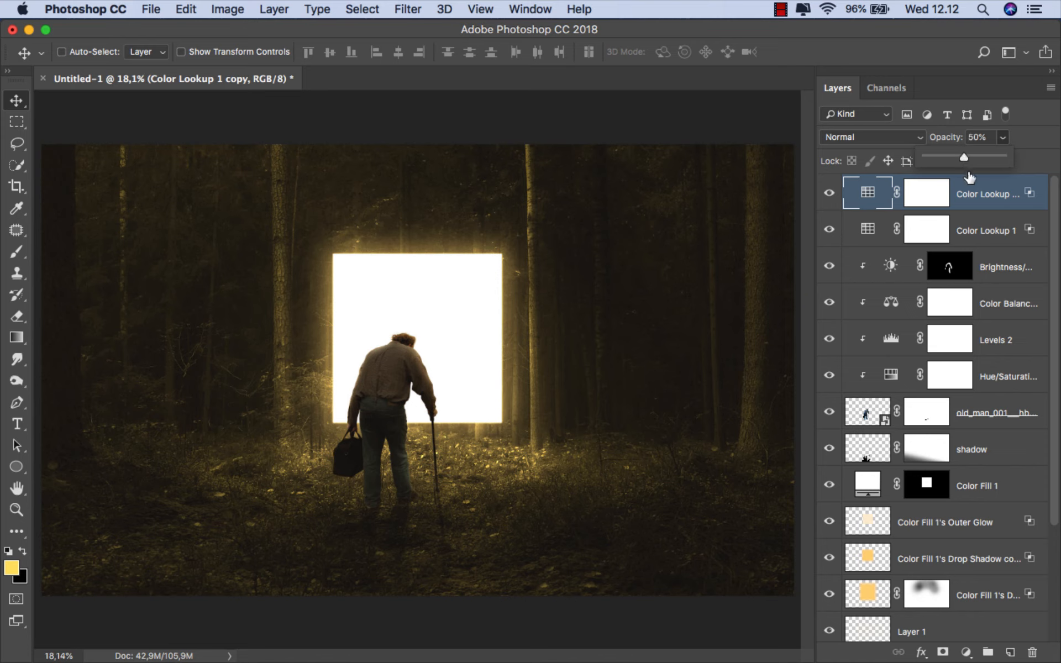
left_click(974, 193)
left_click(829, 192)
left_click(829, 193)
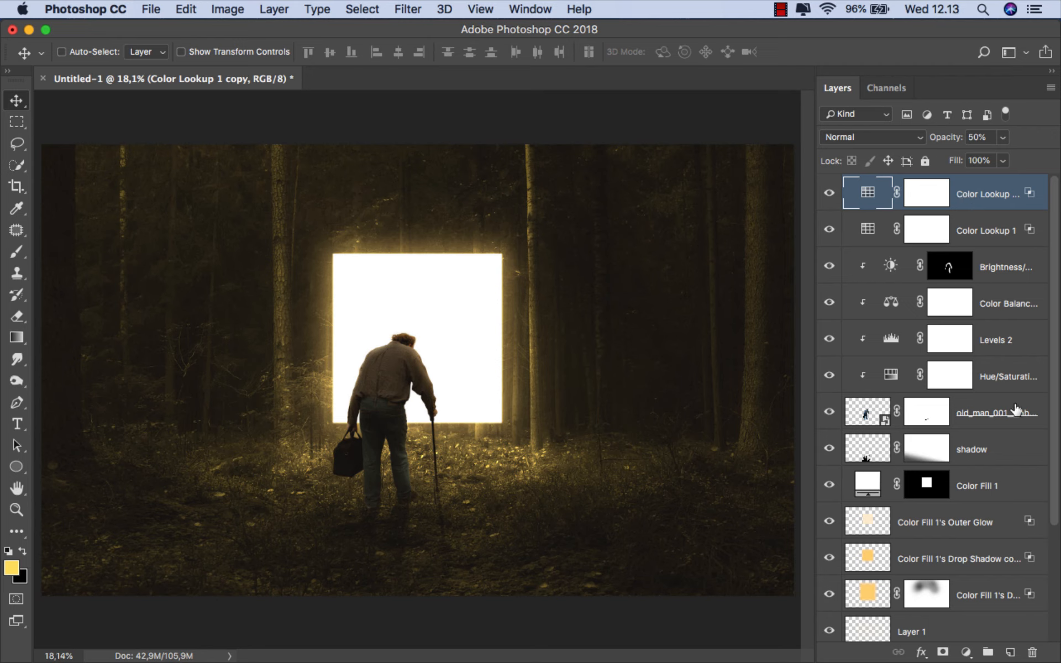
- Raise the fill of the masked Color Fill 1's Drop Shadow layer to 59% and reselect the top Color Lookup copy
key("BackSpace")
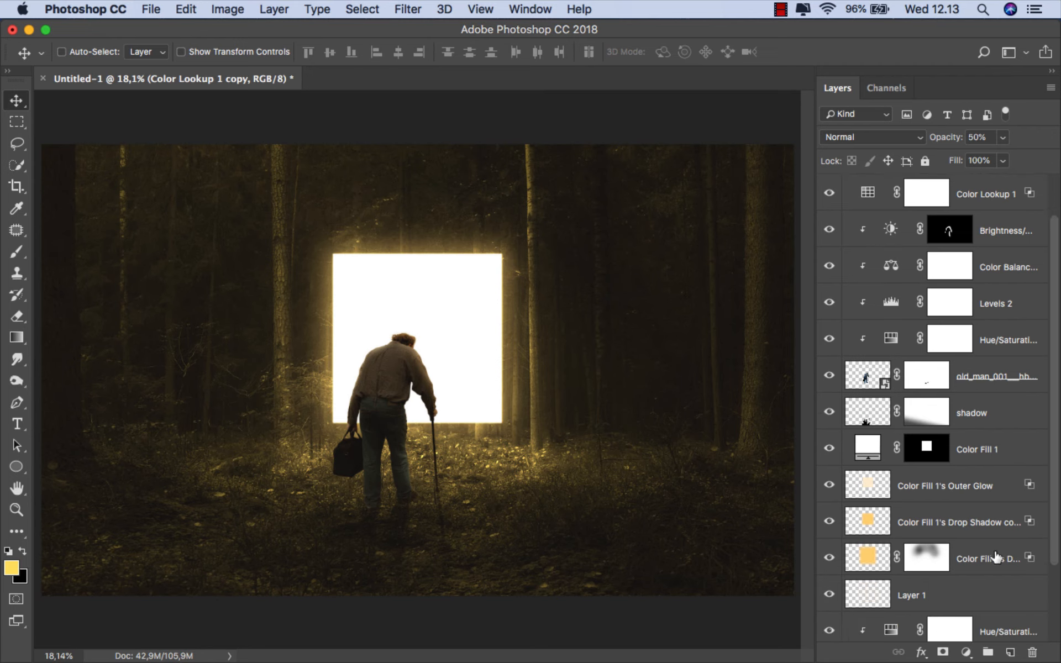
left_click(996, 557)
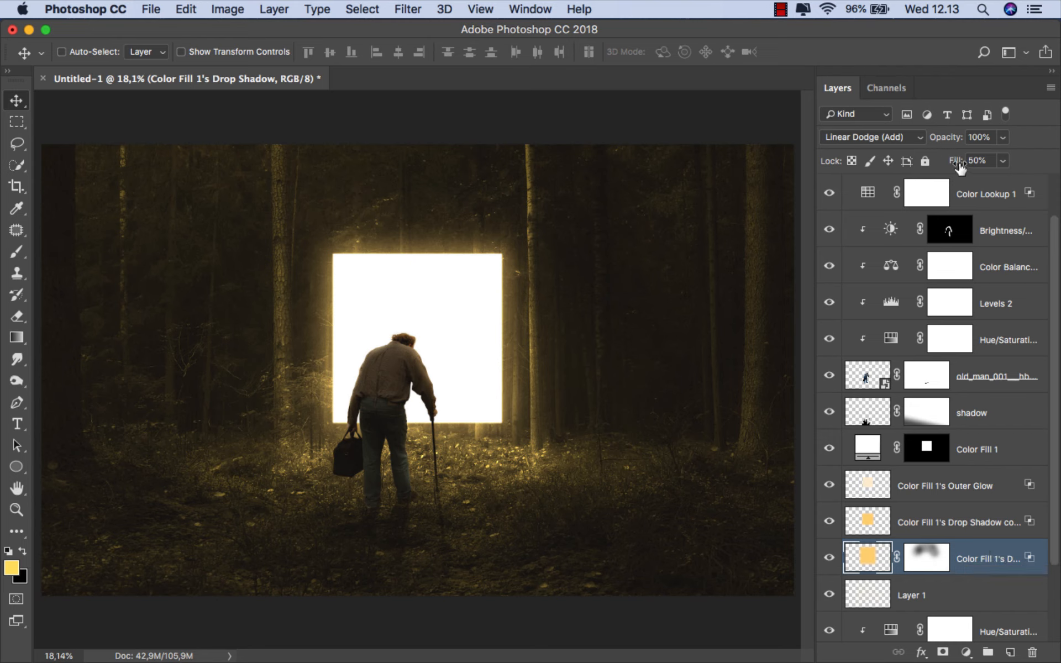
left_click(1002, 161)
mouse_move(1001, 180)
left_mouse_down()
mouse_move(1059, 187)
mouse_move(1010, 184)
left_mouse_up()
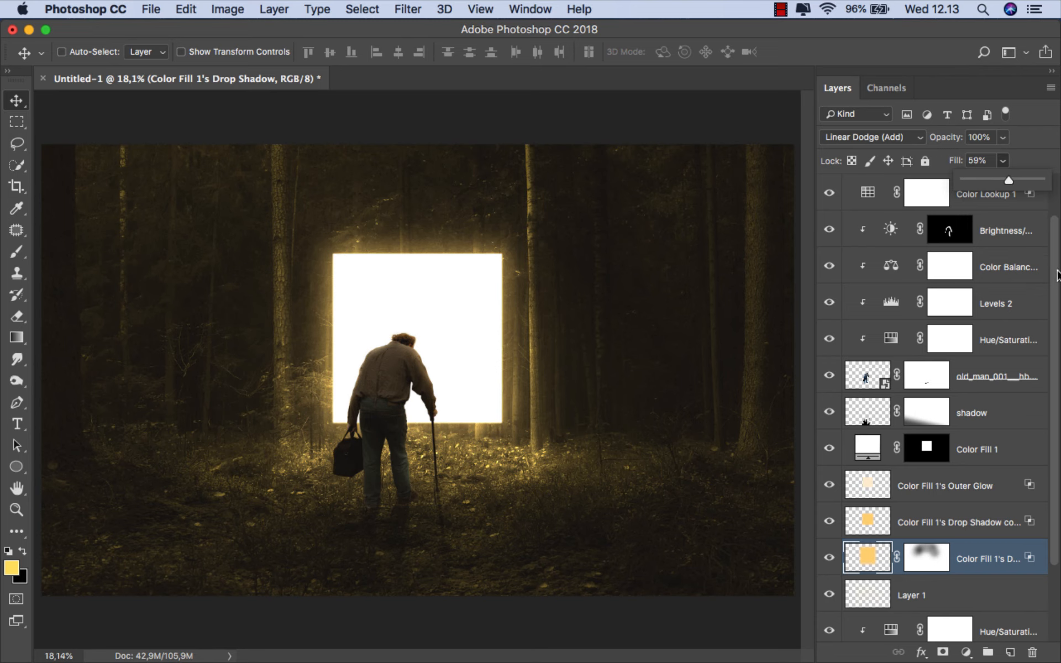
left_click_drag(1058, 276, 1058, 235)
left_click(997, 196)
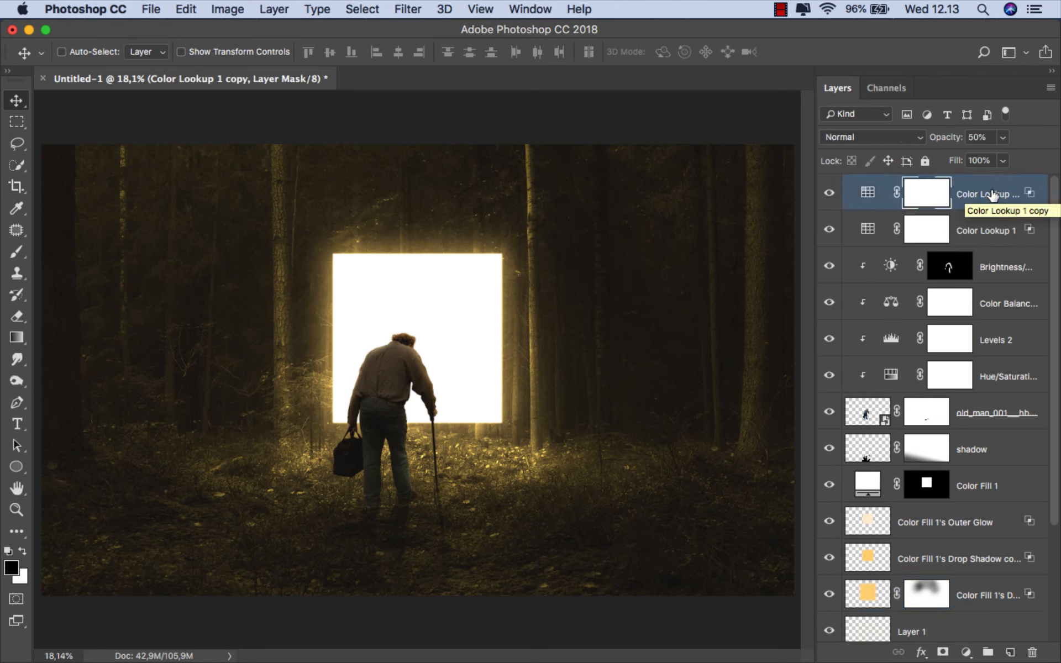
key("super+0")
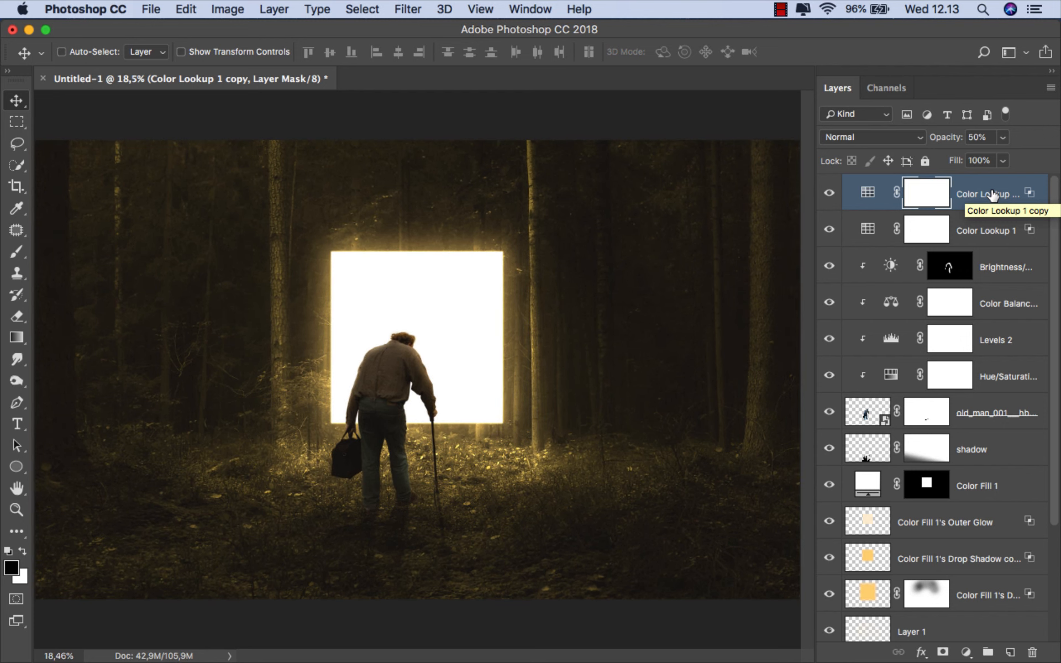